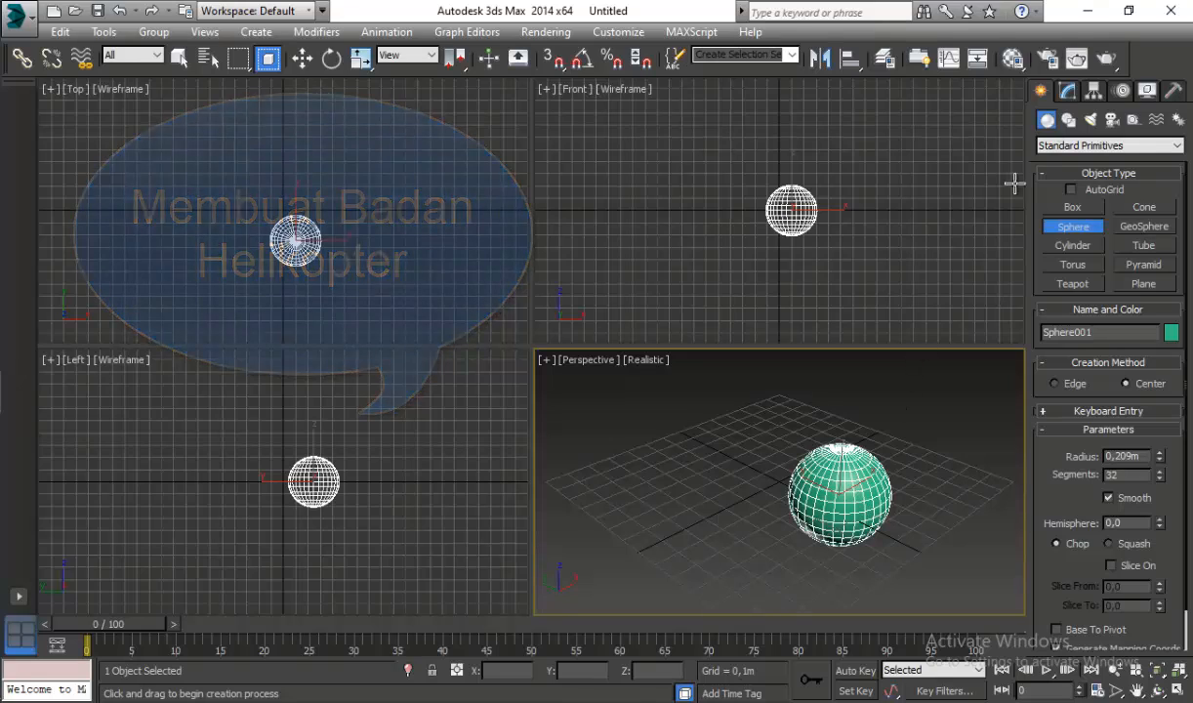
Step: Create a long box about 0.469 m long, 0.09 m wide and 0.079 m high behind the sphere
click(1068, 92)
mouse_move(871, 512)
middle_down()
mouse_move(842, 476)
mouse_move(867, 485)
middle_up()
scroll(839, 471, up, 3)
click(1041, 90)
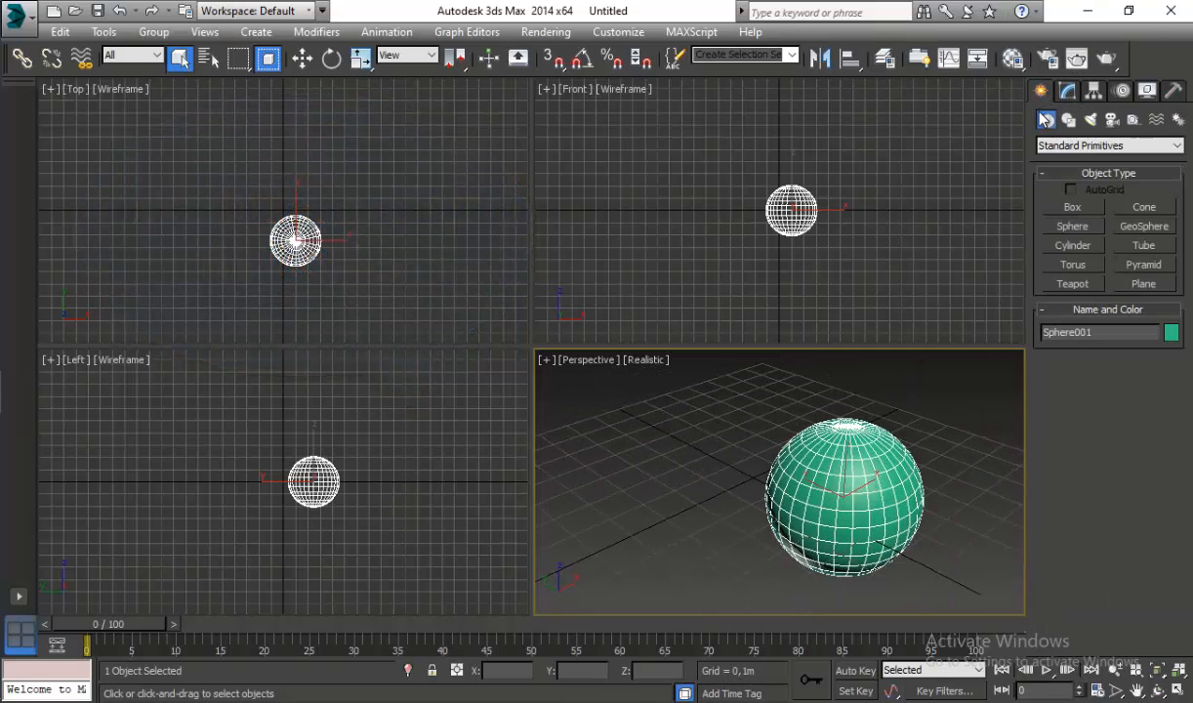
click(1073, 208)
drag(754, 470, 634, 431)
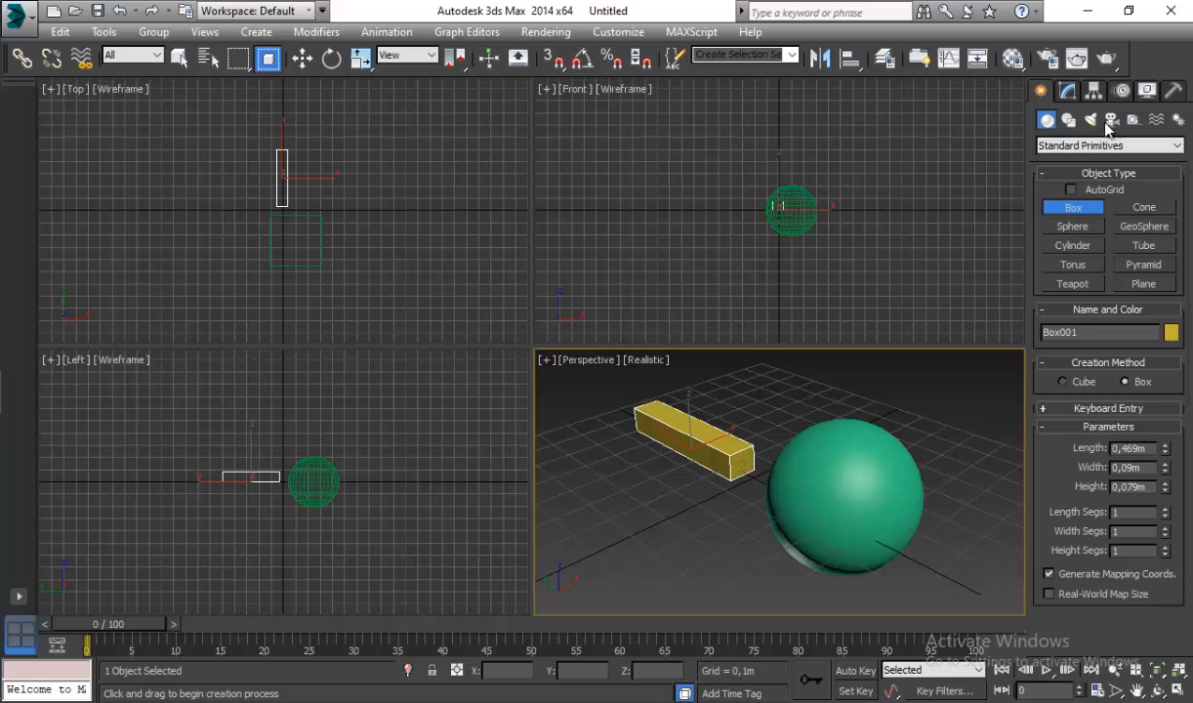
Step: Move the box along its length to about Y 0.068 m, so its end reaches into the sphere
click(1070, 92)
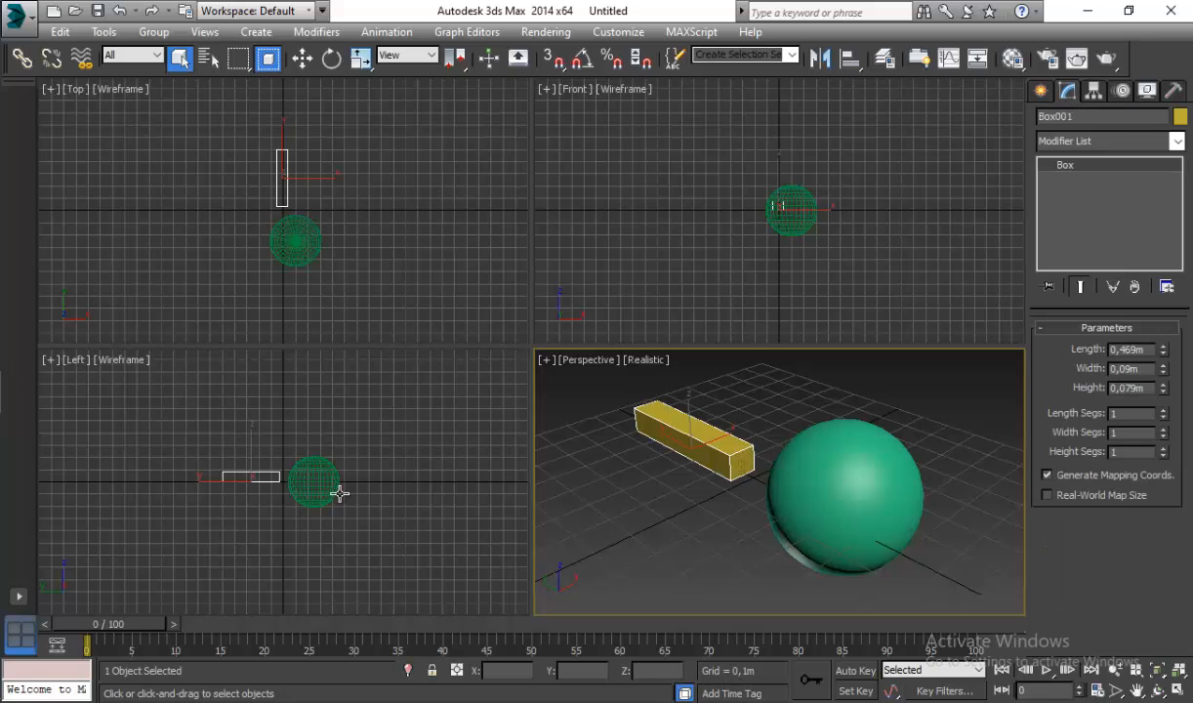
scroll(249, 478, up, 6)
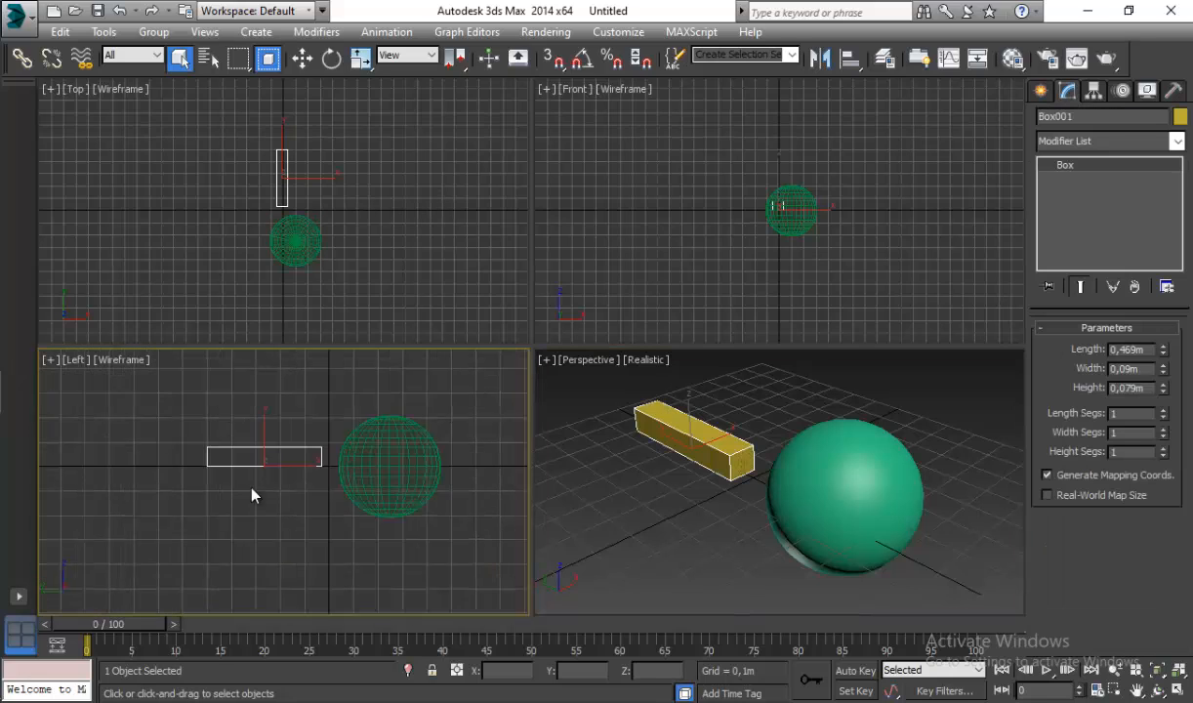
click(301, 59)
drag(240, 418, 302, 334)
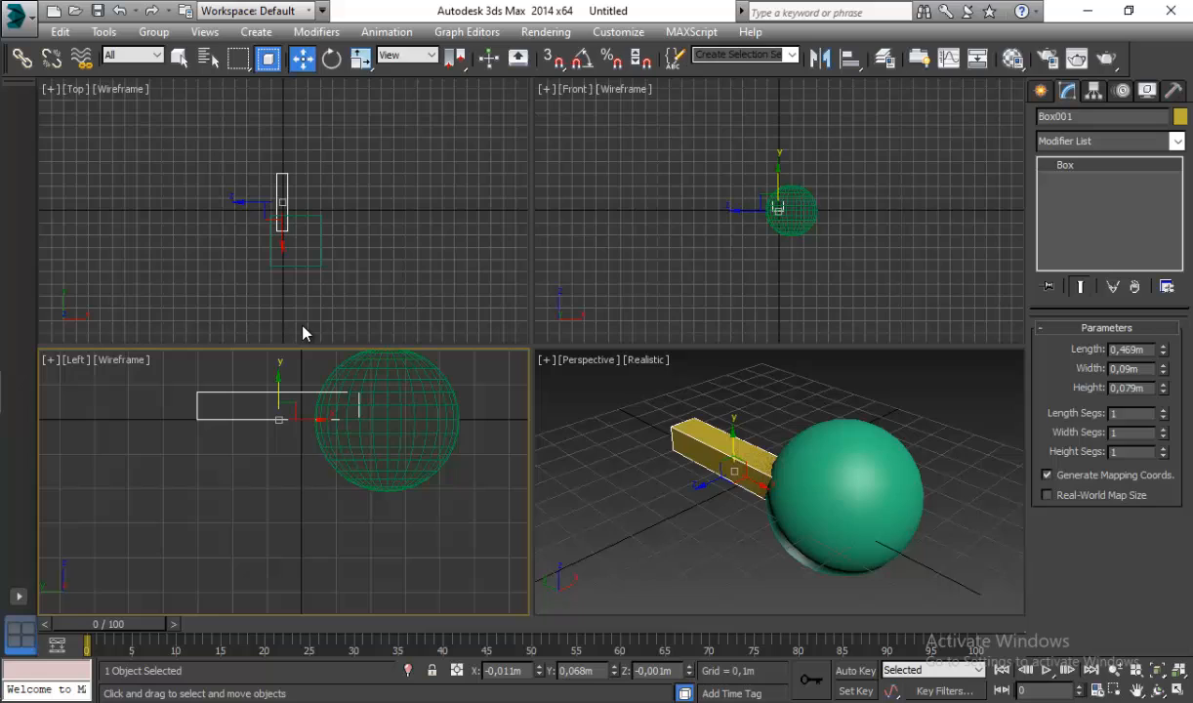
Step: Flatten the sphere vertically to about 76% of its height with a non-uniform scale
click(418, 393)
middle_drag(414, 389, 410, 424)
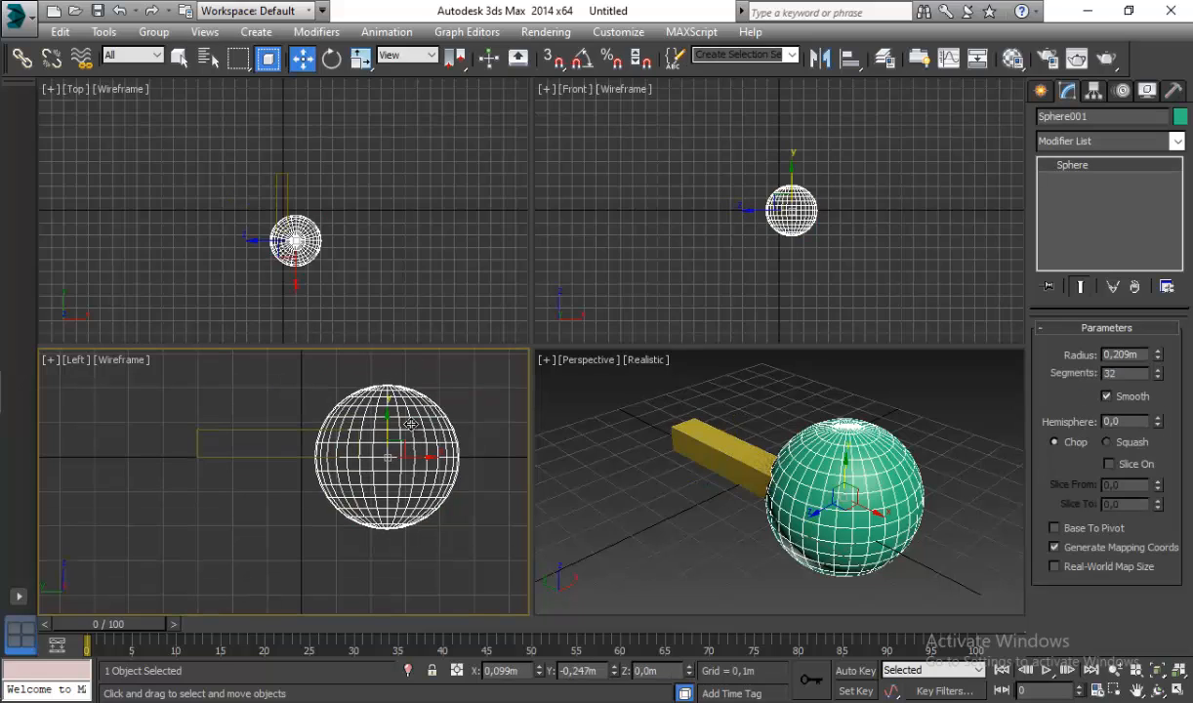
click(360, 57)
drag(389, 402, 403, 429)
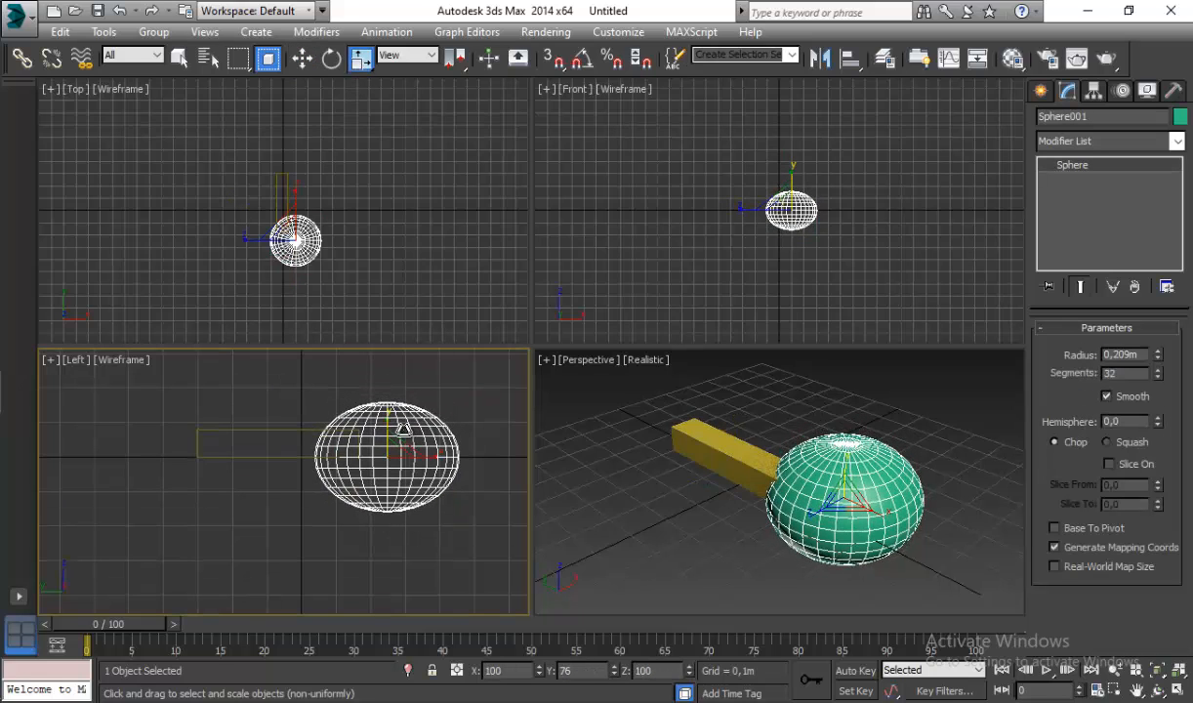
Step: Line the flattened sphere up with the box at the front end and narrow it slightly in width, forming an egg-shaped body
click(262, 201)
scroll(325, 227, up, 3)
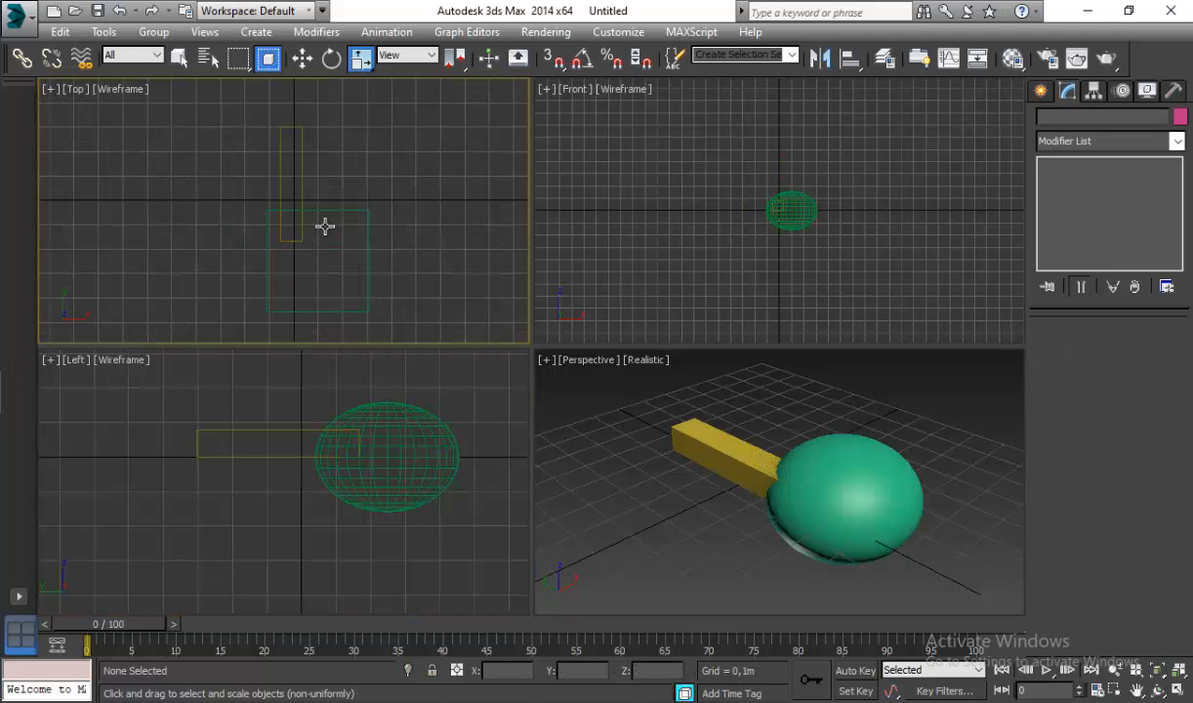
click(328, 213)
middle_drag(328, 213, 399, 171)
click(303, 58)
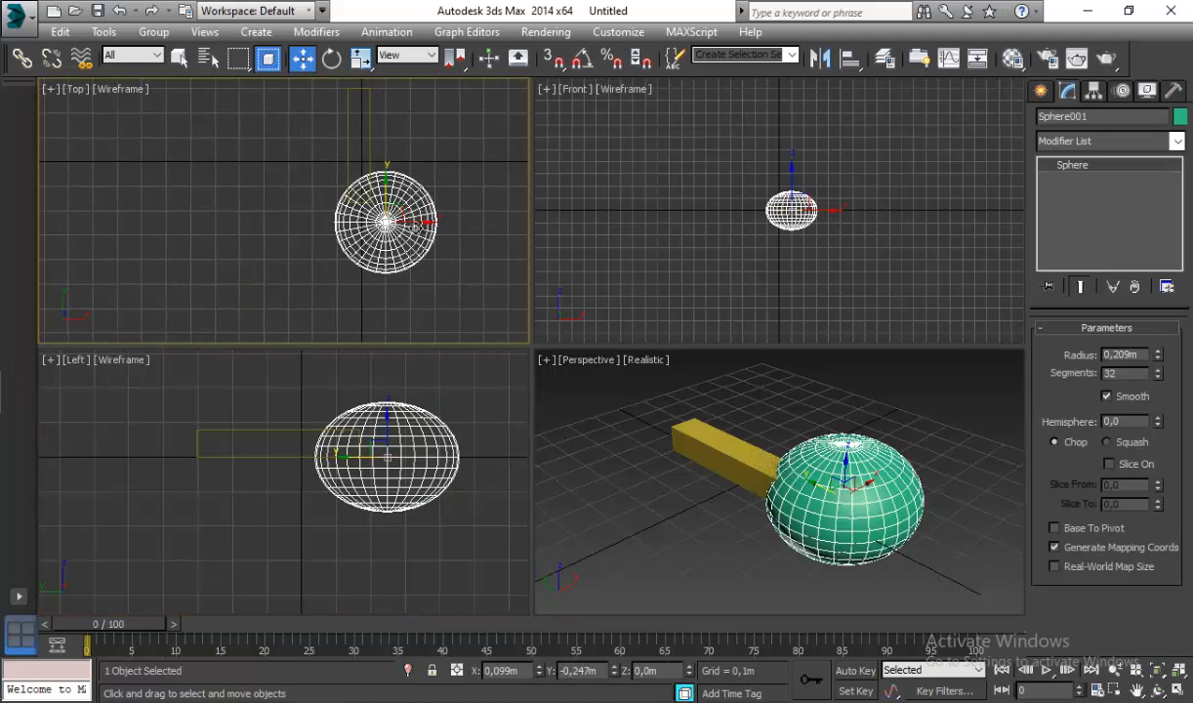
drag(416, 216, 372, 188)
click(361, 57)
click(303, 58)
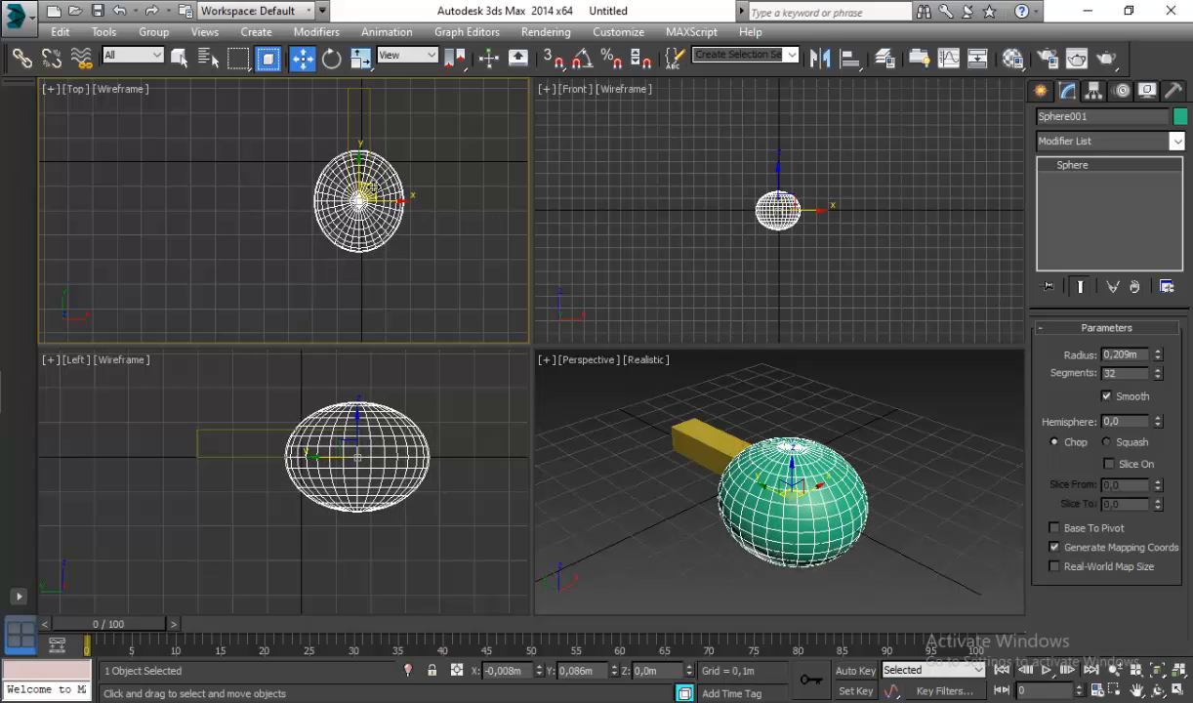
click(261, 158)
Step: Clone the box as one independent copy, shifted backward along the tail to about Y 0.392 m
click(681, 425)
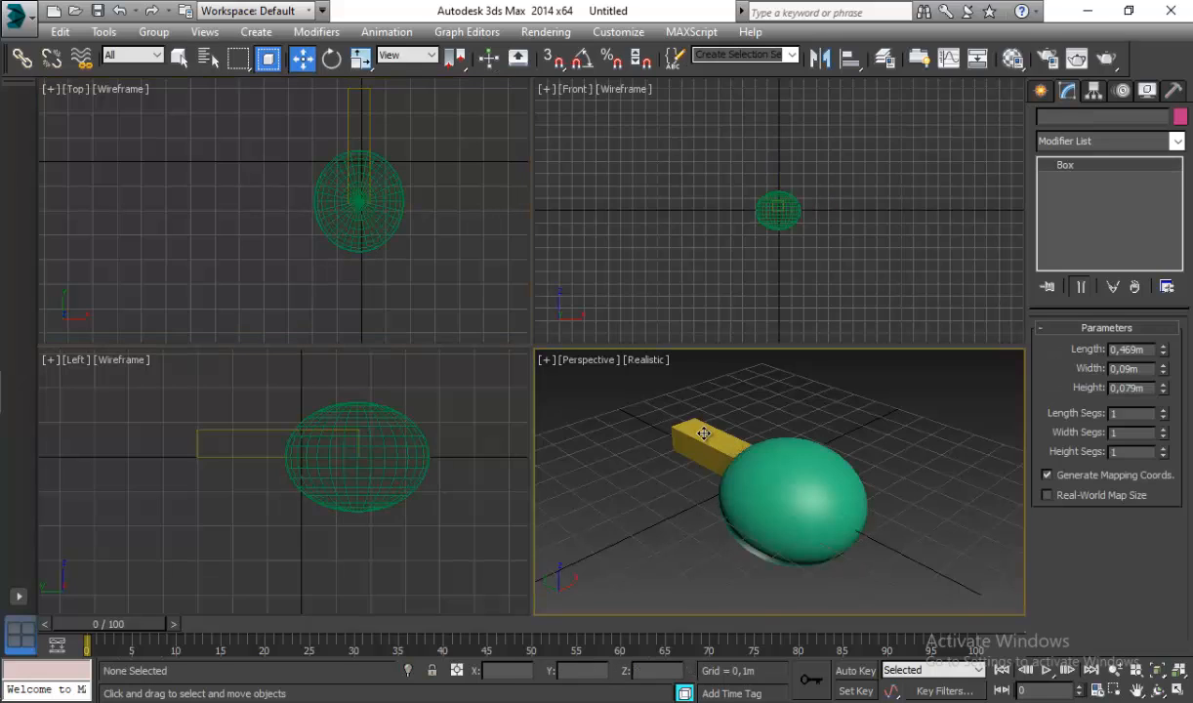
click(430, 157)
click(270, 430)
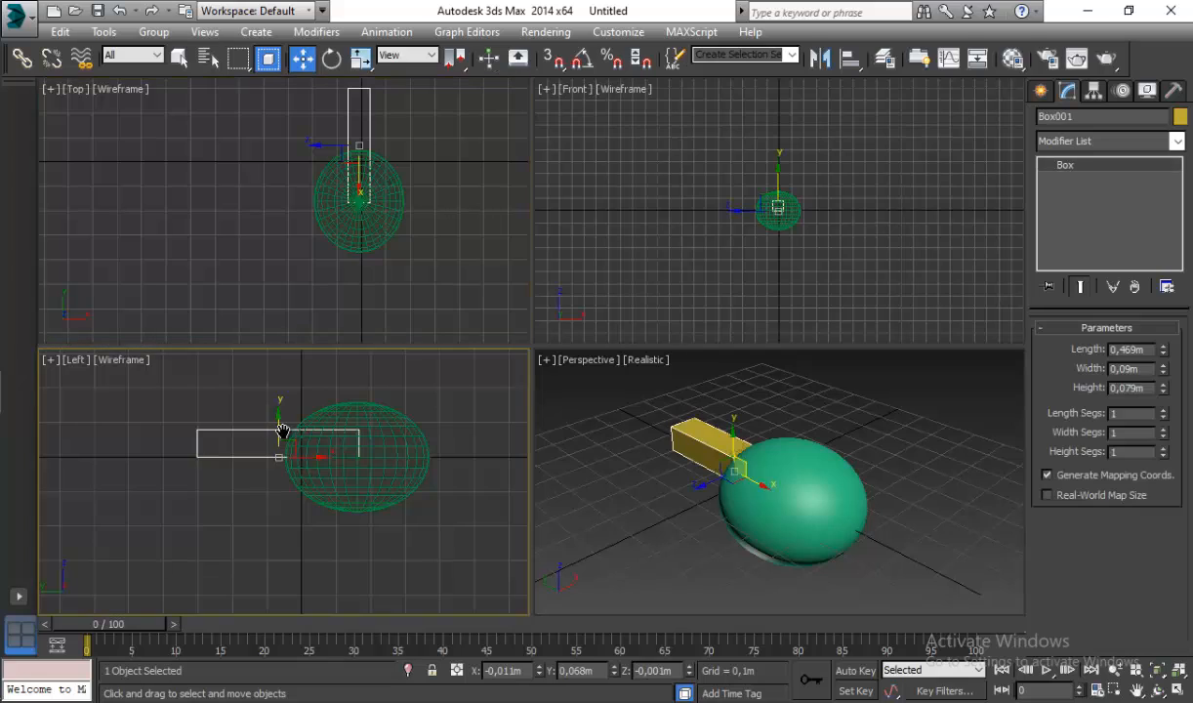
middle_drag(281, 427, 394, 492)
scroll(390, 473, up, 3)
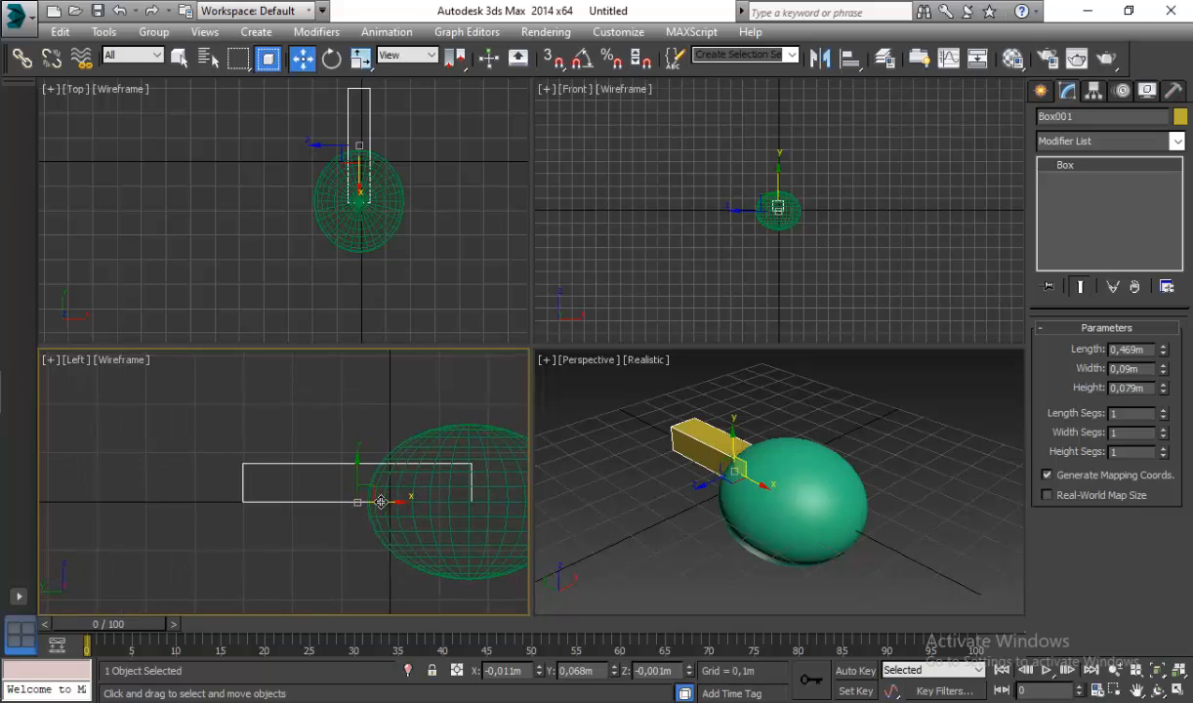
shift+drag(381, 502, 222, 502)
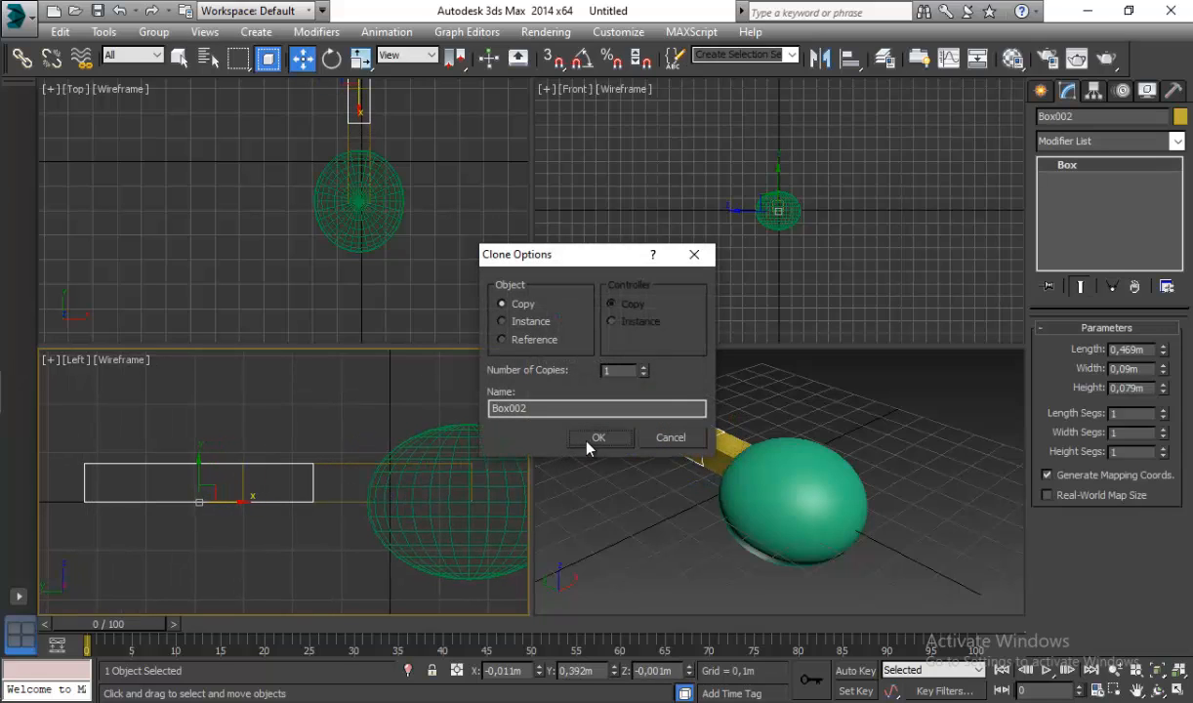
click(597, 437)
Step: Rotate the copied box 60 degrees about the X axis with angle snap on, so it tilts like a tail fin
mouse_move(320, 477)
middle_down()
mouse_move(439, 468)
mouse_move(424, 460)
middle_up()
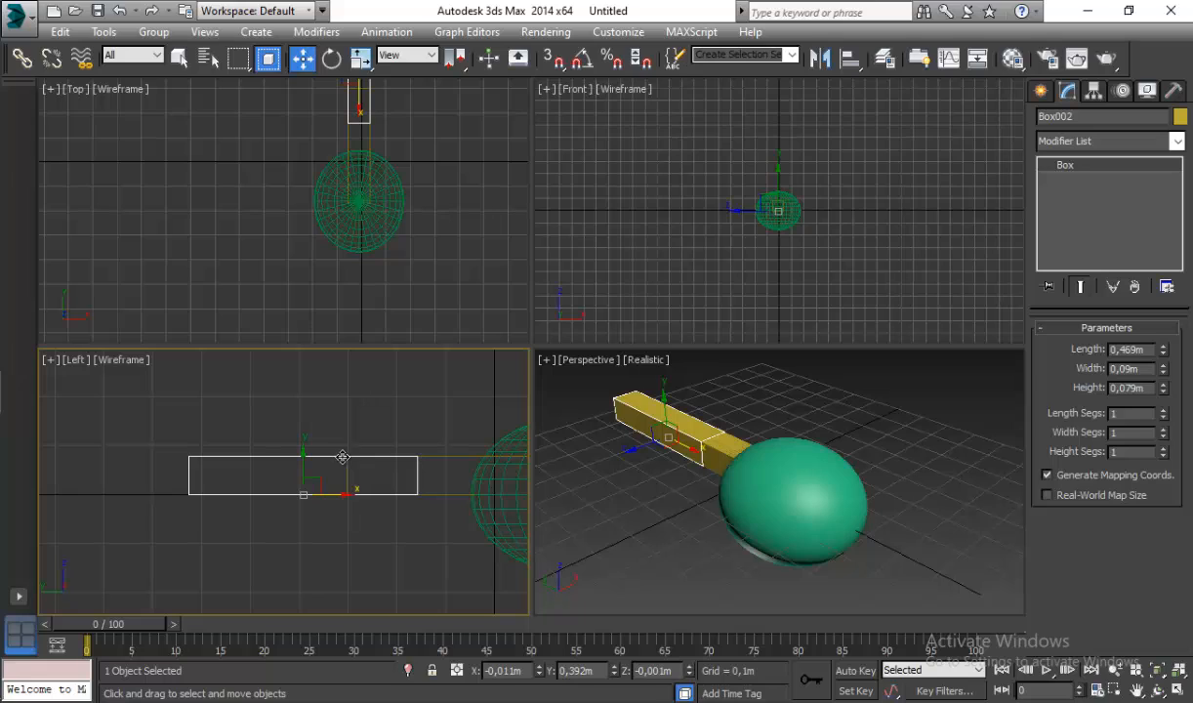
click(331, 59)
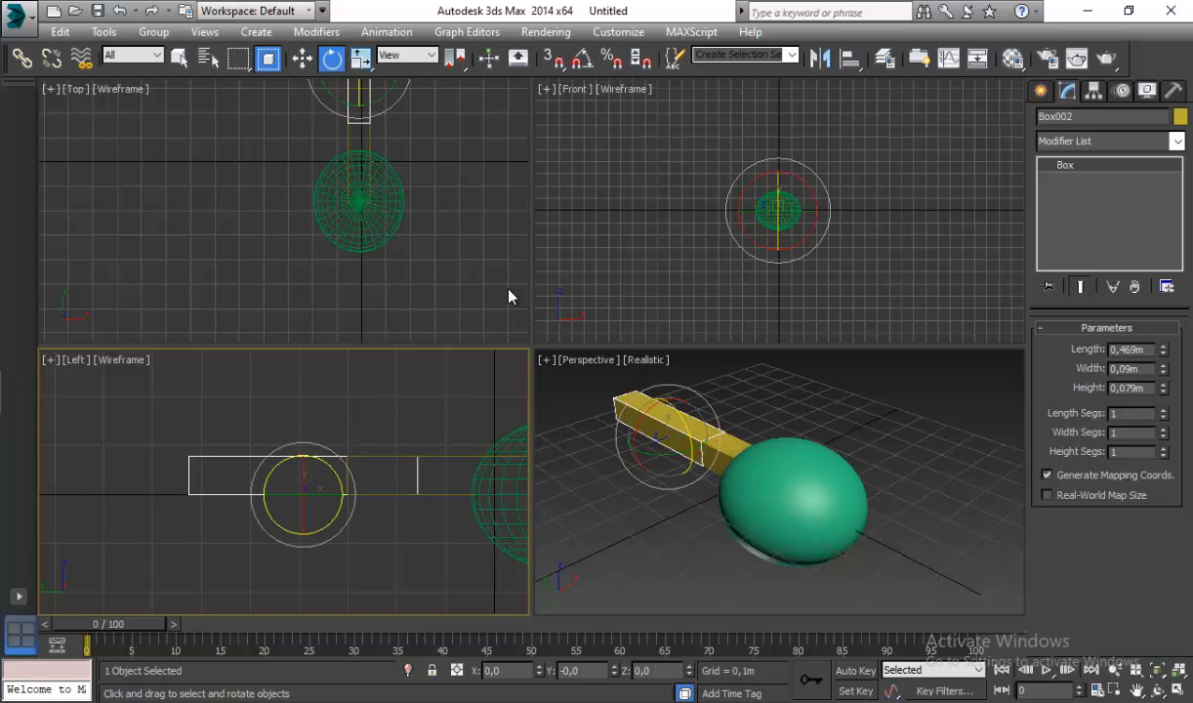
drag(323, 462, 363, 508)
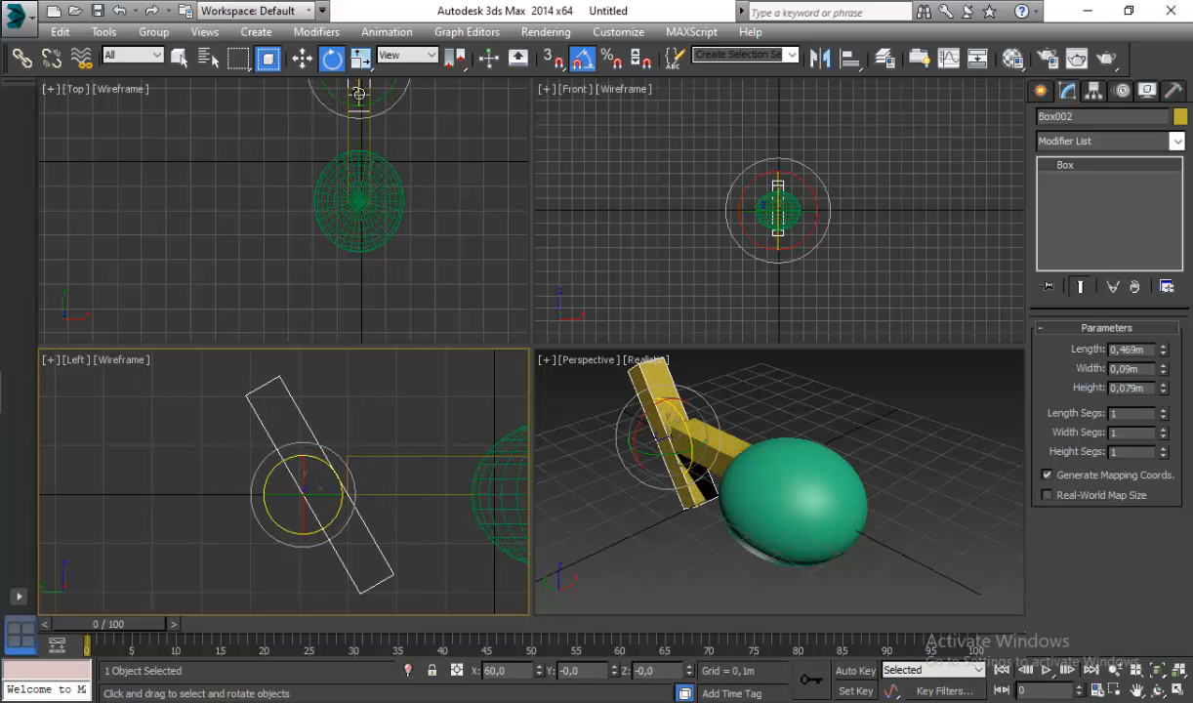
Step: Shorten the tilted box along its own length using Local coordinates and move it onto the rear end of the tail box
key(r)
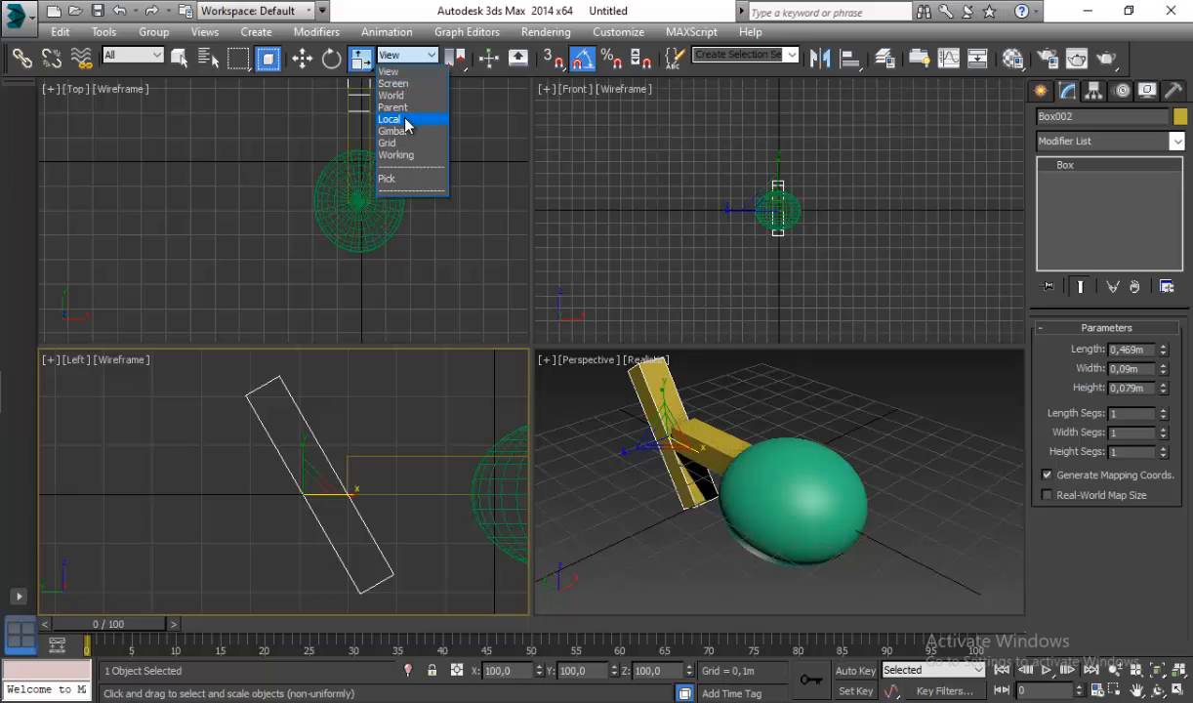
click(407, 117)
drag(279, 444, 338, 435)
click(301, 57)
click(360, 59)
click(302, 58)
click(314, 544)
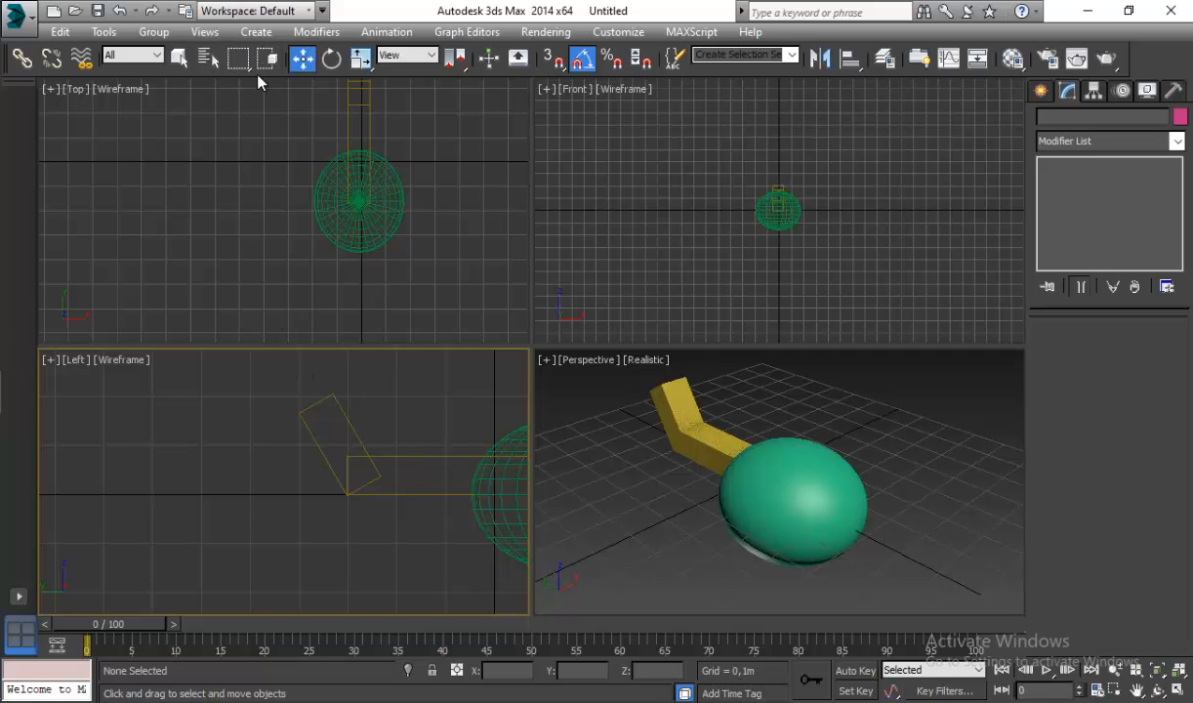
Step: Select both tail boxes and scale them narrower in width using Local coordinates
drag(298, 483, 386, 430)
scroll(340, 160, up, 3)
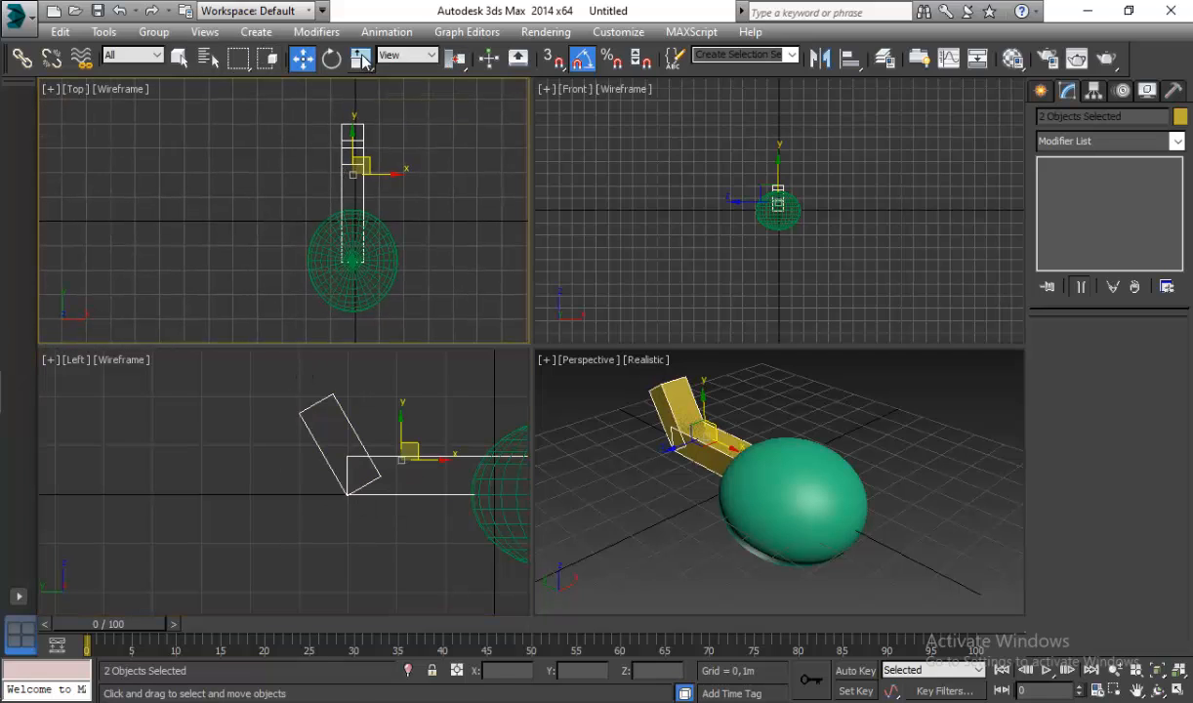
key(r)
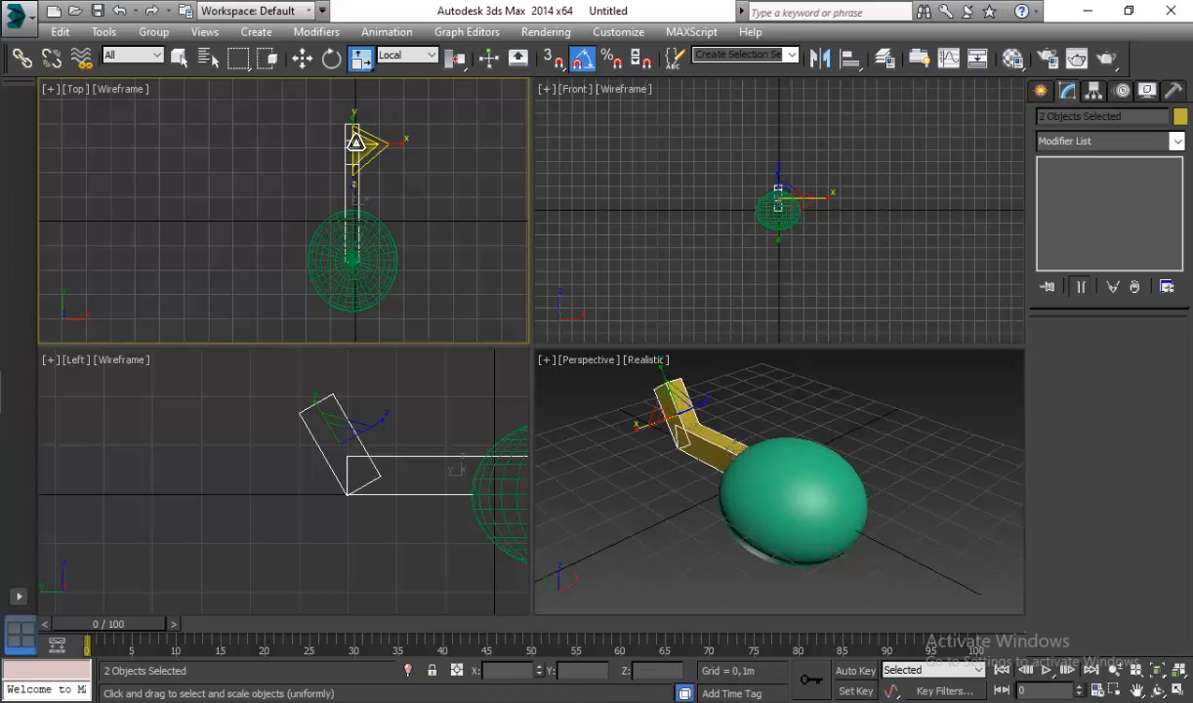
scroll(354, 146, up, 3)
scroll(351, 171, up, 2)
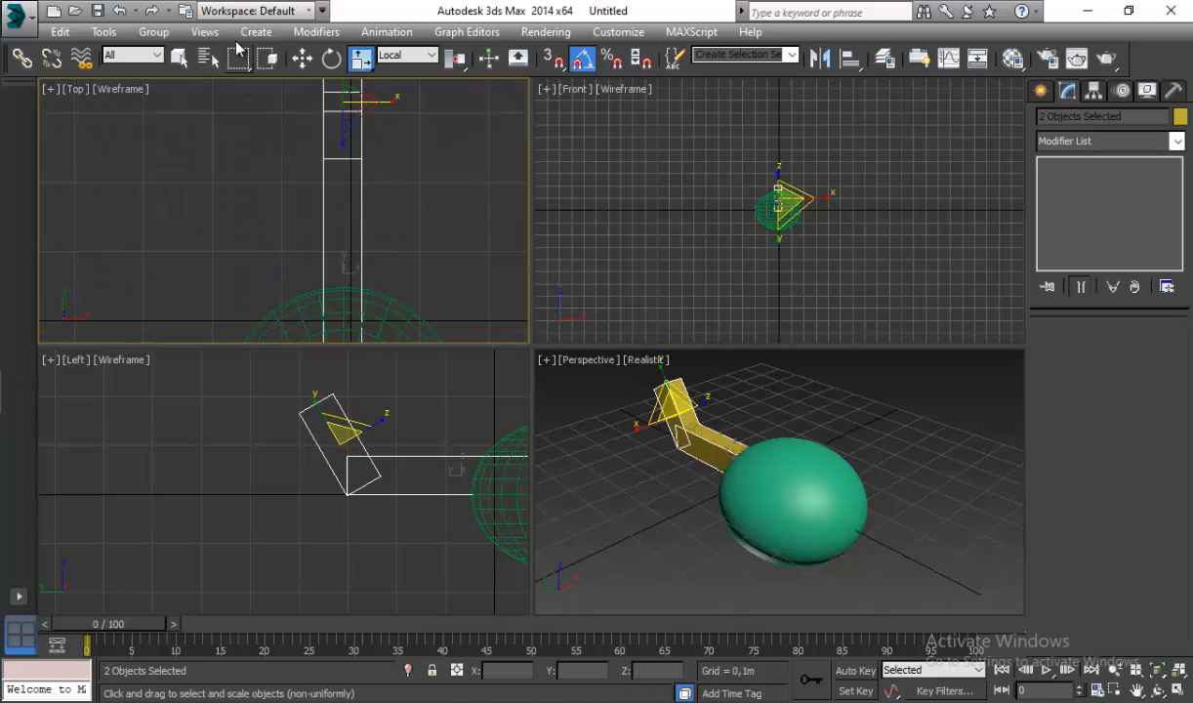
Step: Shift the two tail boxes and the egg-shaped body sideways so both are centred on the grid's Y axis
click(301, 59)
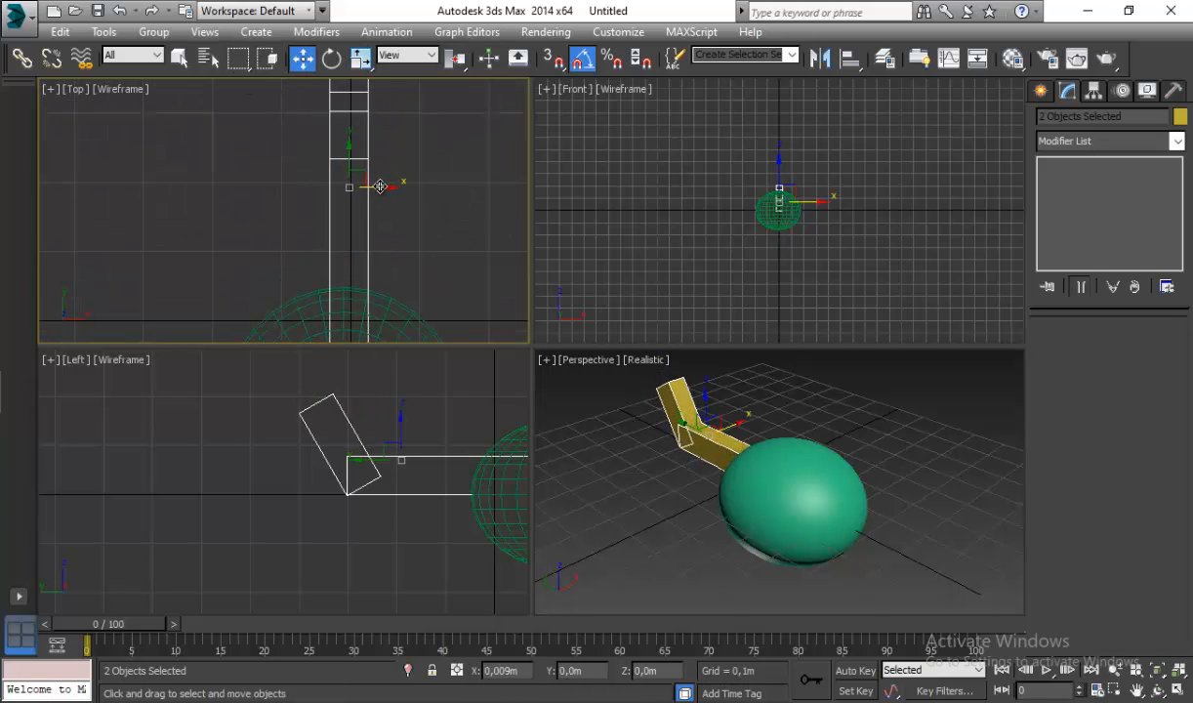
drag(380, 186, 381, 185)
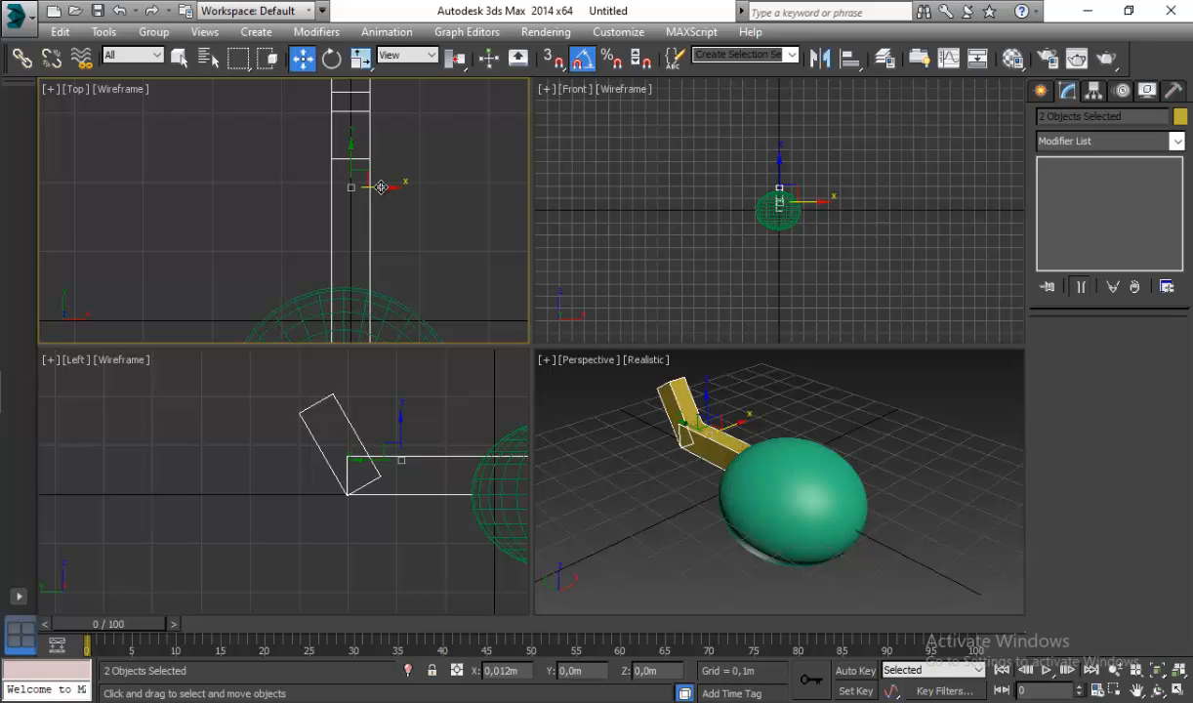
scroll(377, 244, down, 2)
middle_drag(373, 226, 365, 97)
click(402, 235)
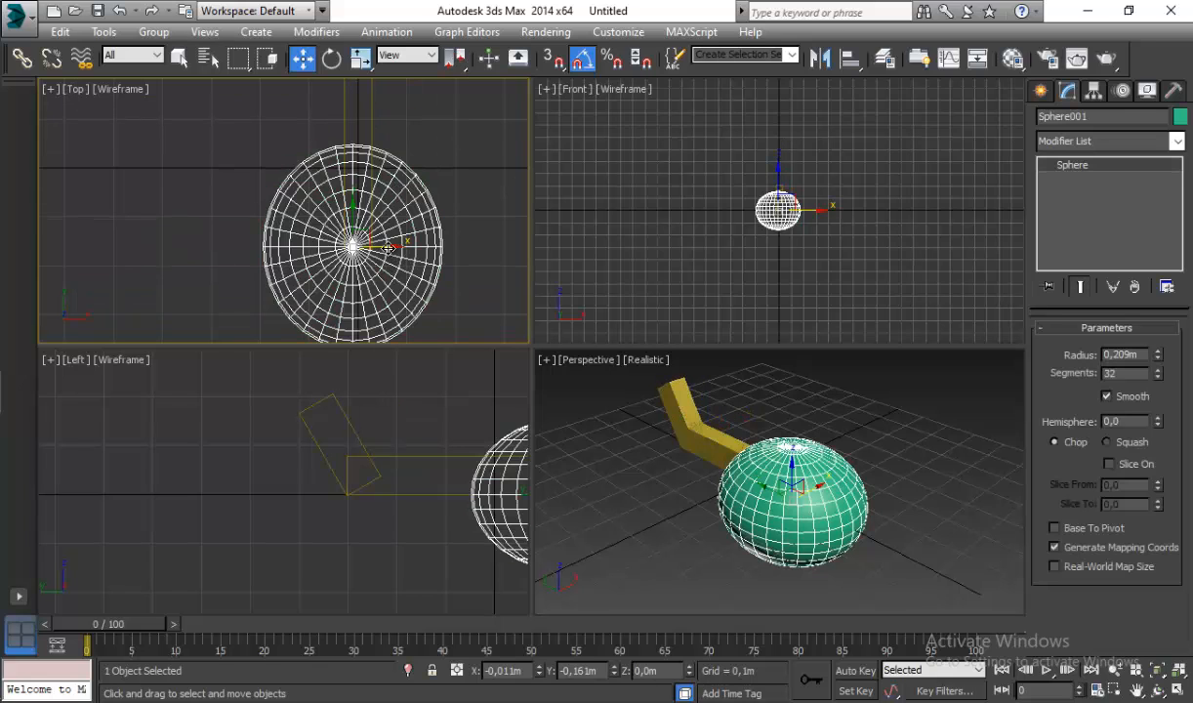
drag(389, 248, 395, 247)
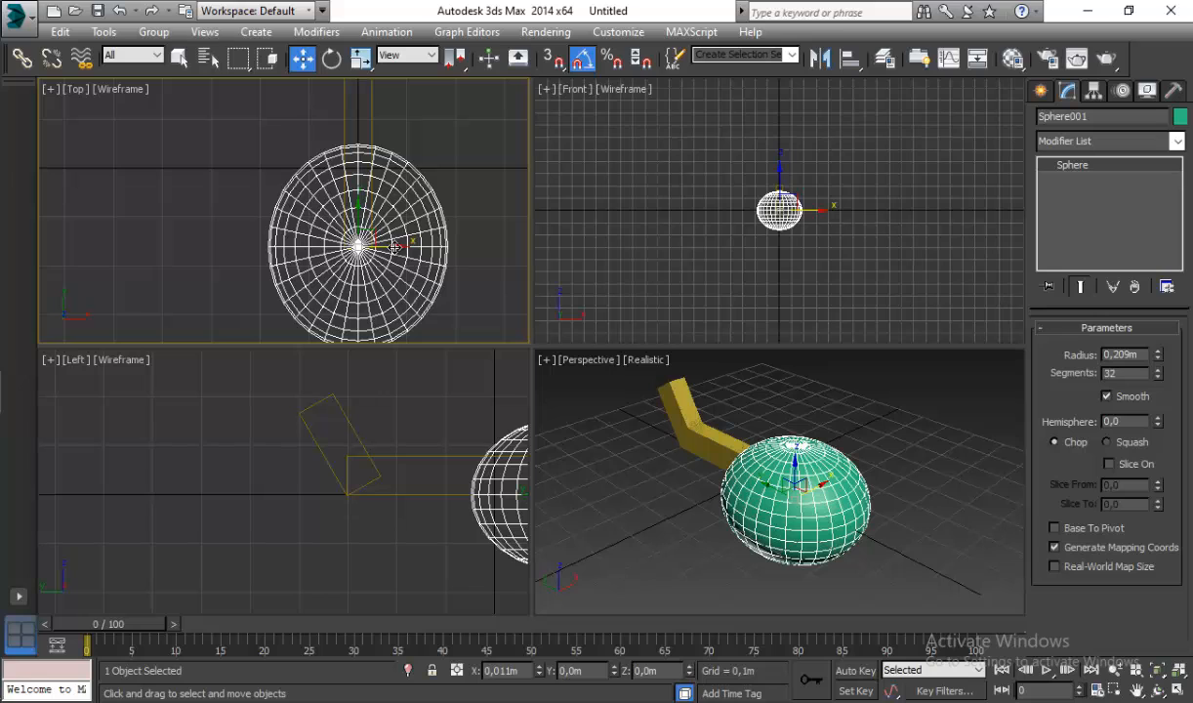
Step: Select the body and both tail boxes and give them the same olive-yellow object color
click(334, 389)
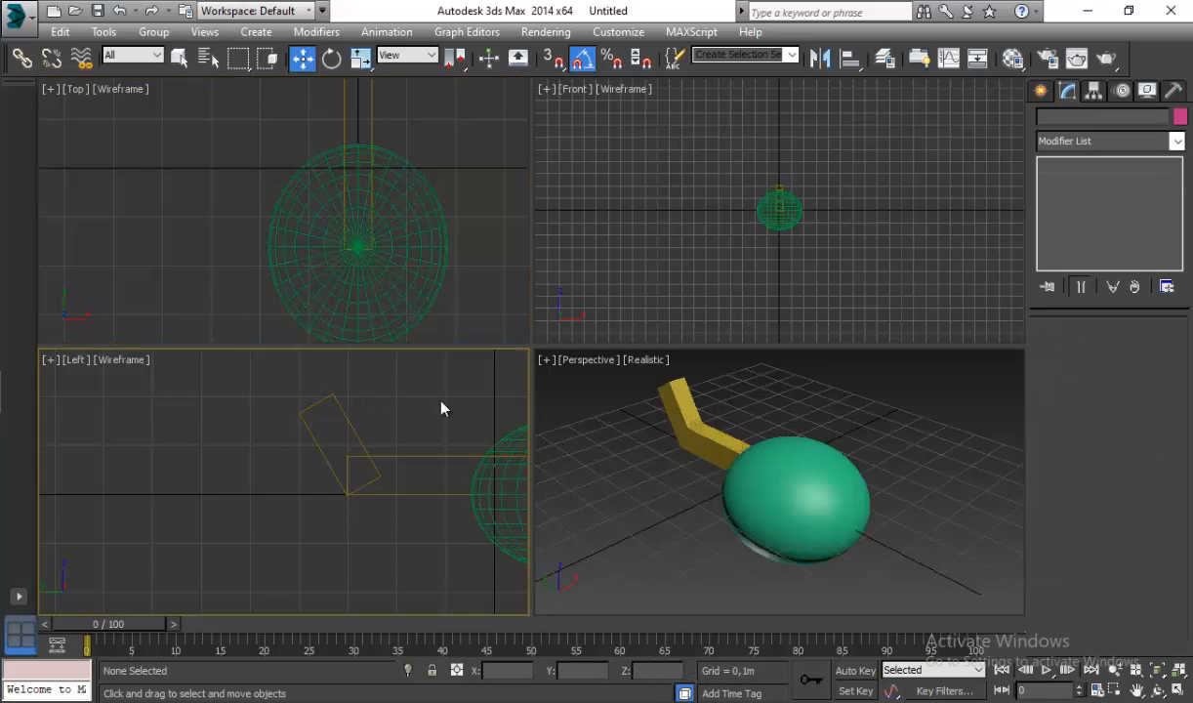
middle_drag(291, 418, 190, 424)
scroll(195, 418, down, 2)
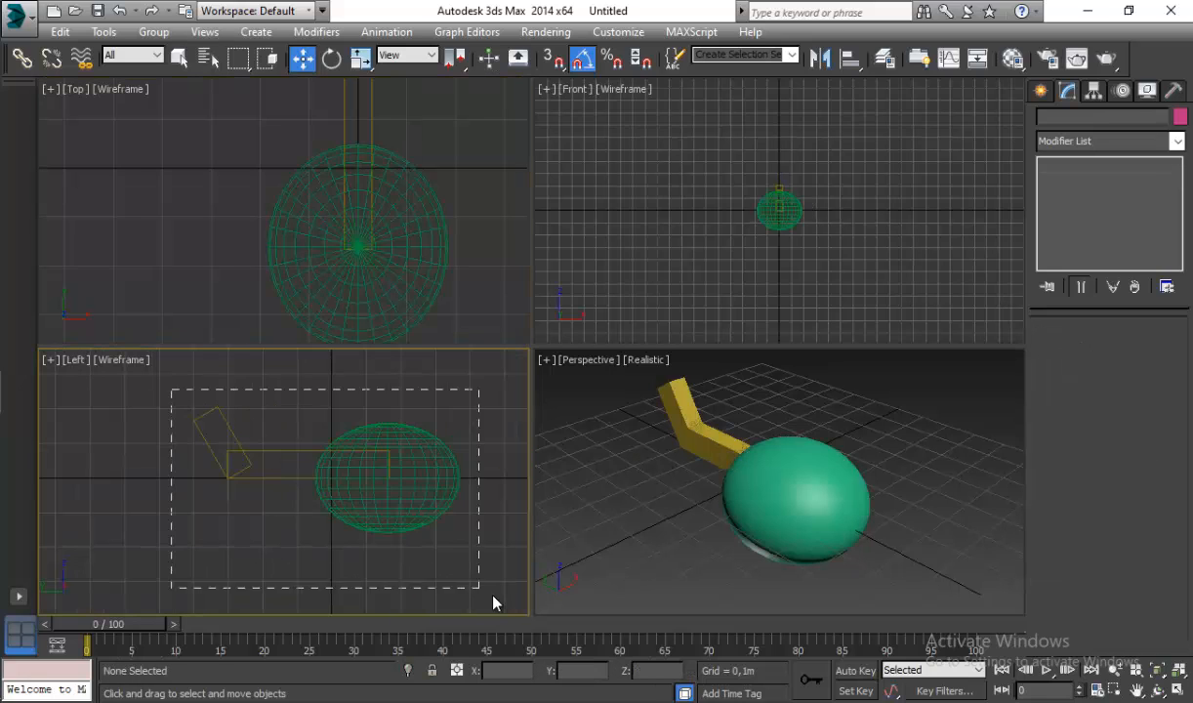
drag(492, 598, 493, 598)
click(1180, 117)
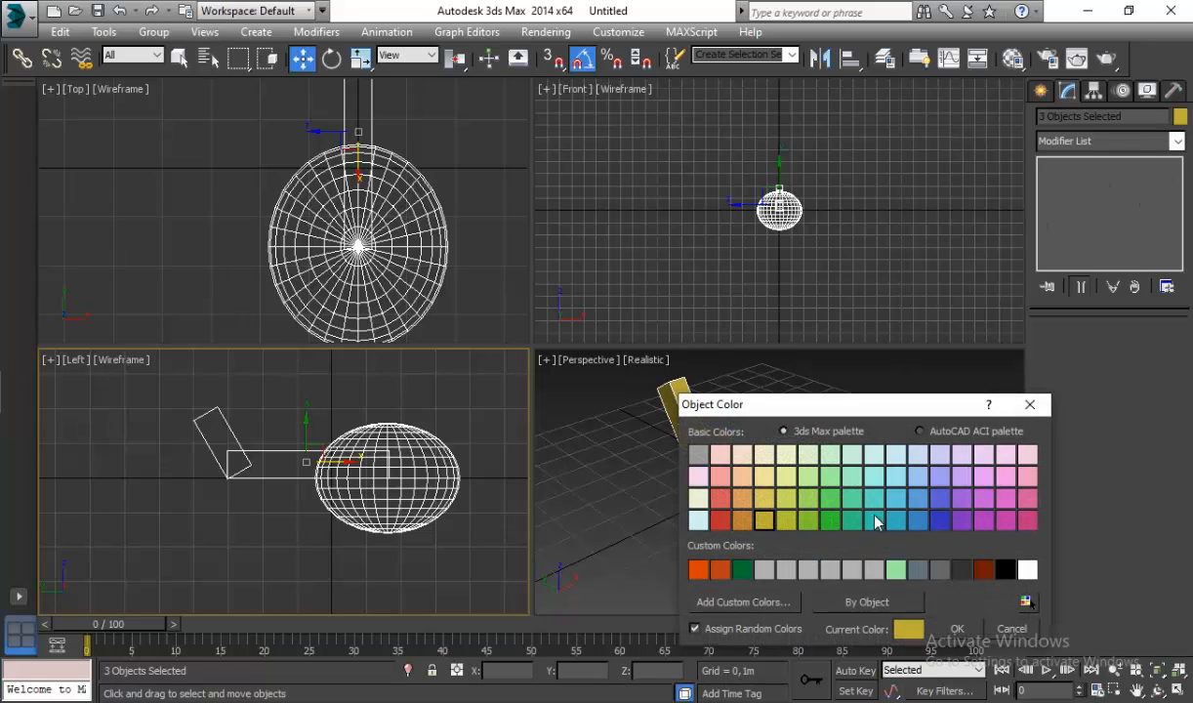
click(957, 629)
click(832, 417)
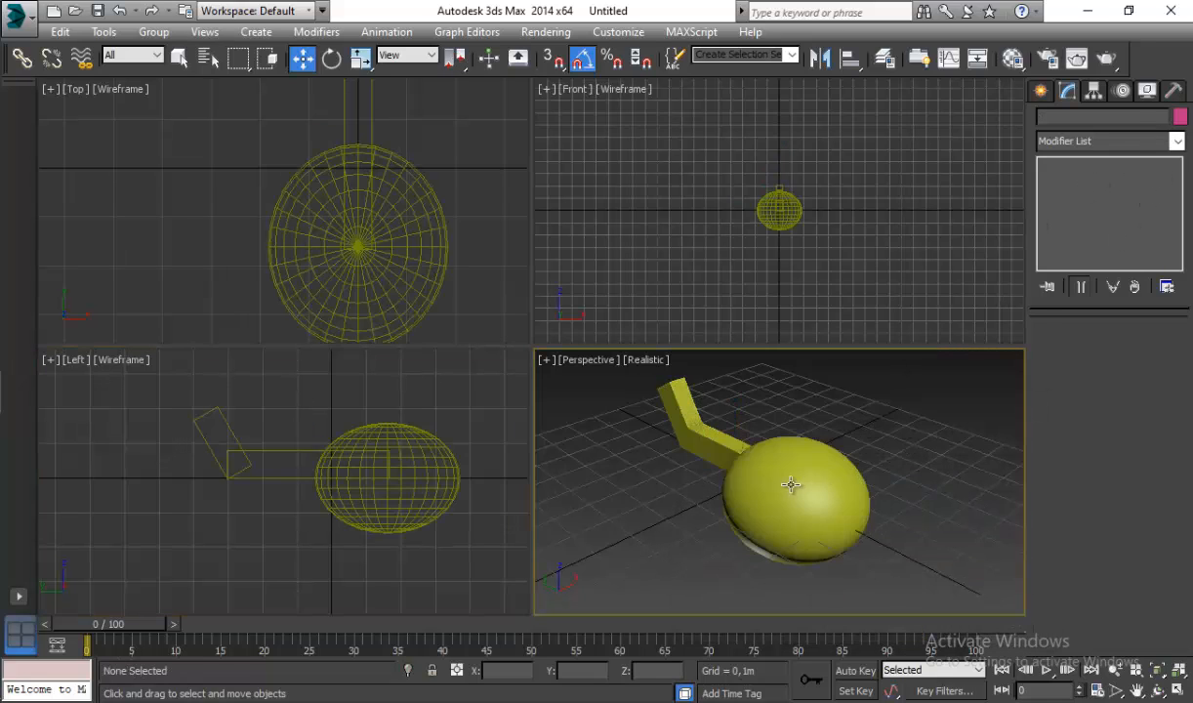
Step: Create a small sphere with a radius of about 0.034 m in front of the body
middle_drag(774, 492, 749, 467)
scroll(773, 473, up, 3)
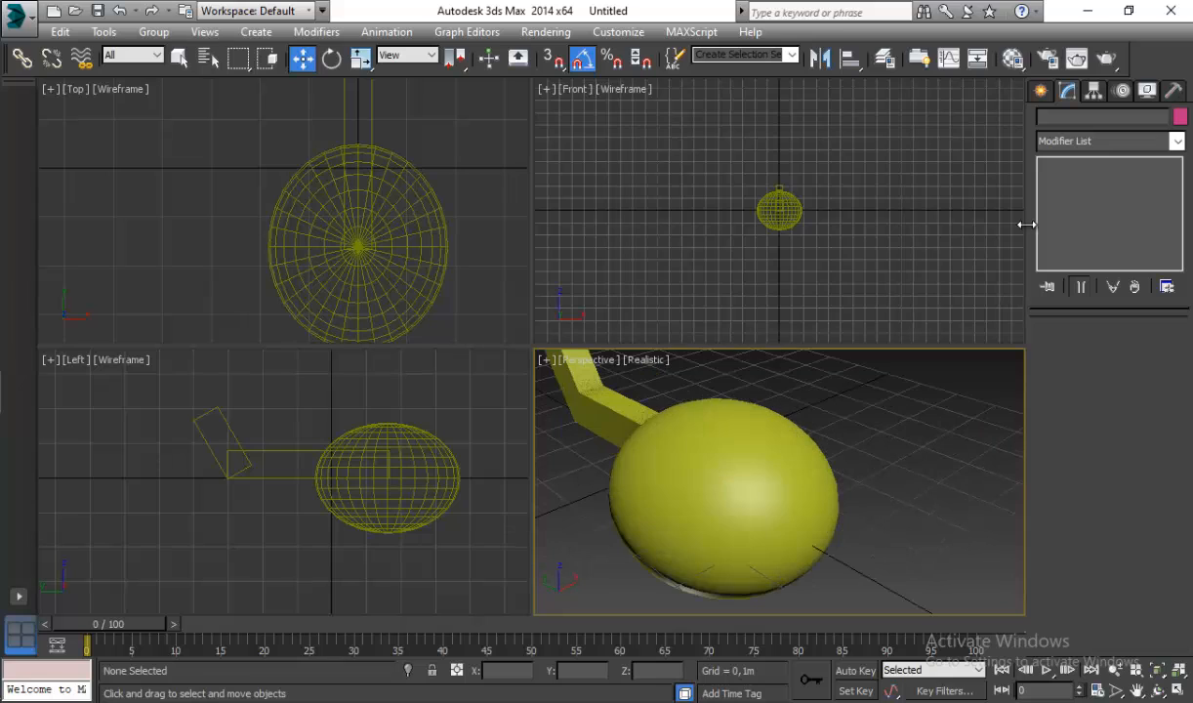
click(1042, 91)
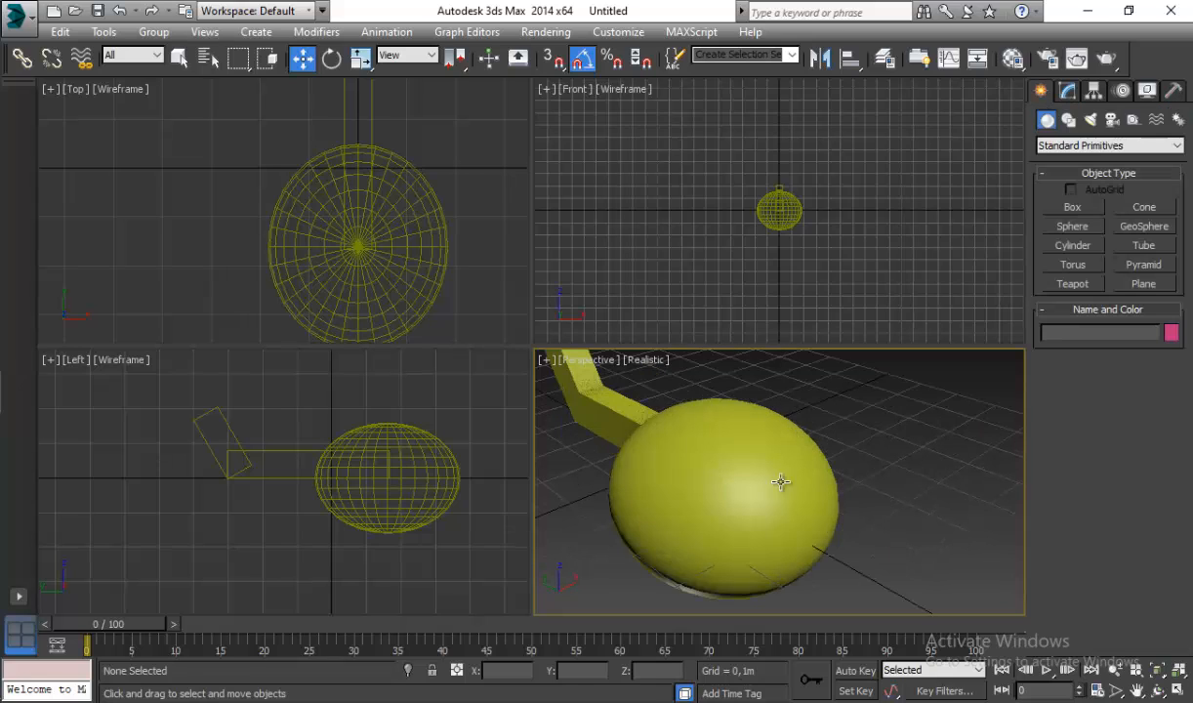
click(1059, 209)
click(1062, 235)
middle_drag(869, 466, 861, 417)
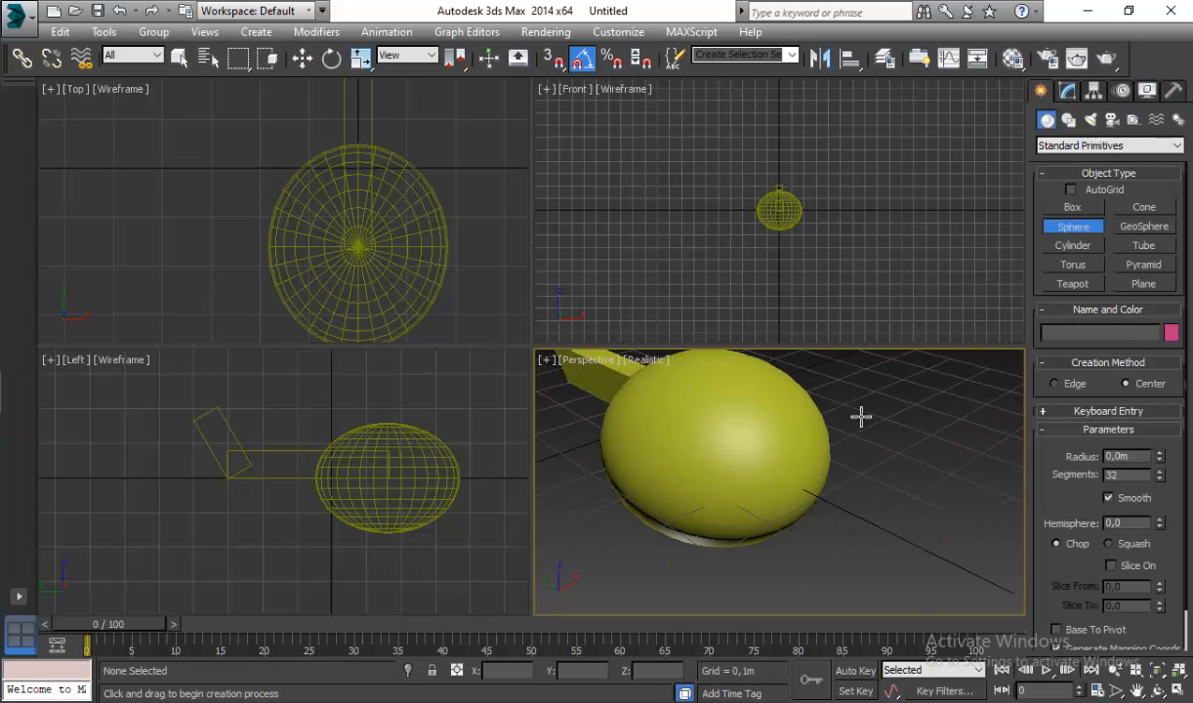
drag(775, 541, 787, 555)
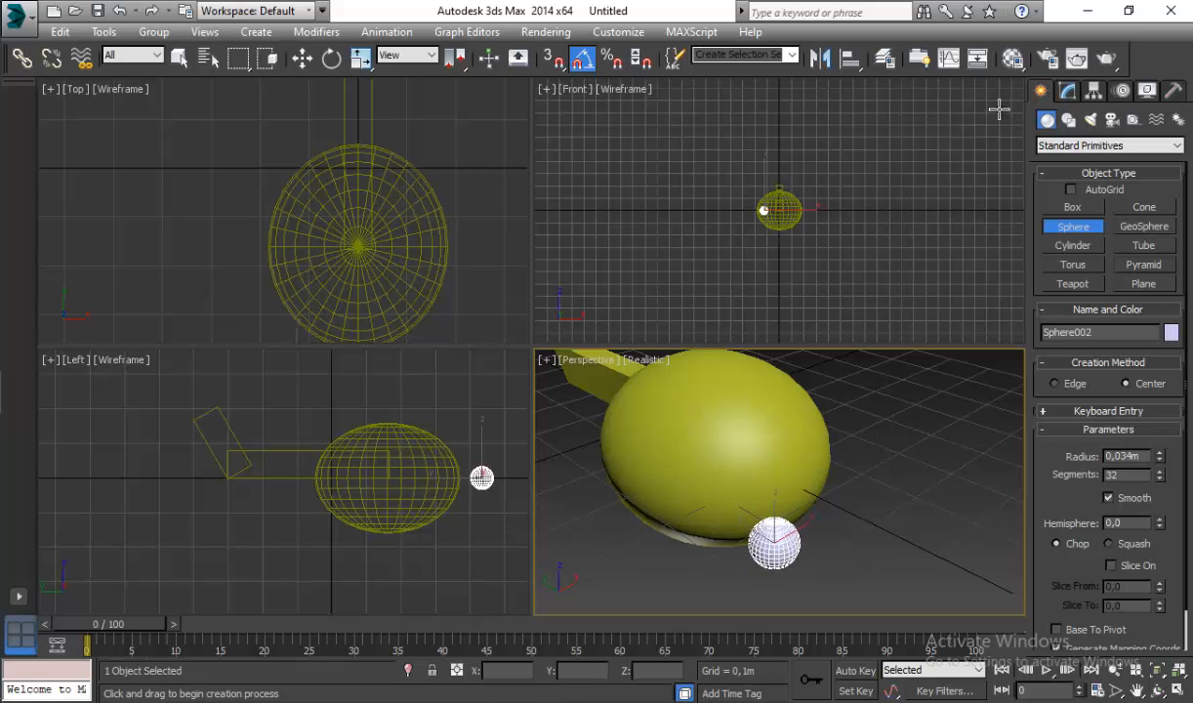
Step: Move the small sphere onto the body's upper front, to about X -0.064 m, Y -0.316 m, Z 0.087 m
click(1067, 90)
scroll(743, 445, up, 3)
middle_drag(787, 483, 780, 537)
scroll(780, 528, down, 3)
drag(785, 501, 741, 424)
middle_drag(390, 308, 405, 243)
scroll(405, 243, up, 3)
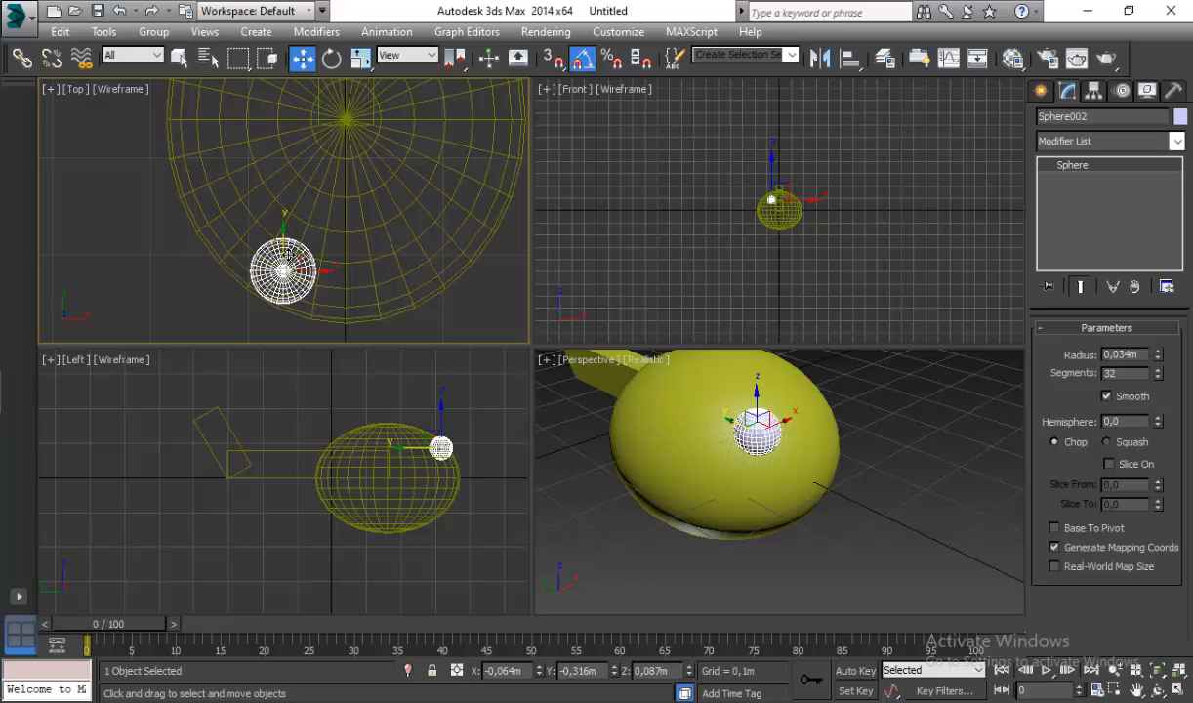
Step: Move the small sphere slightly forward and down on the body's front, to about Y -0.324 m and Z 0.07 m
drag(288, 253, 288, 261)
middle_drag(714, 405, 710, 448)
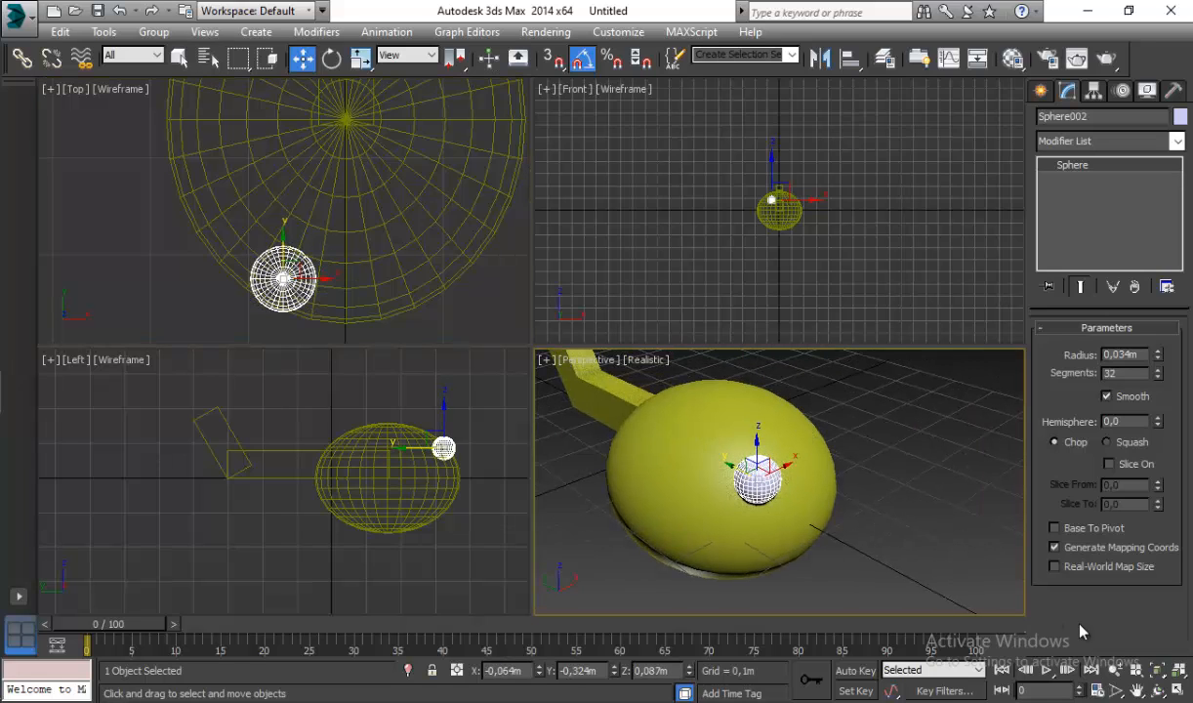
click(1157, 690)
drag(694, 483, 495, 130)
click(302, 58)
click(1157, 690)
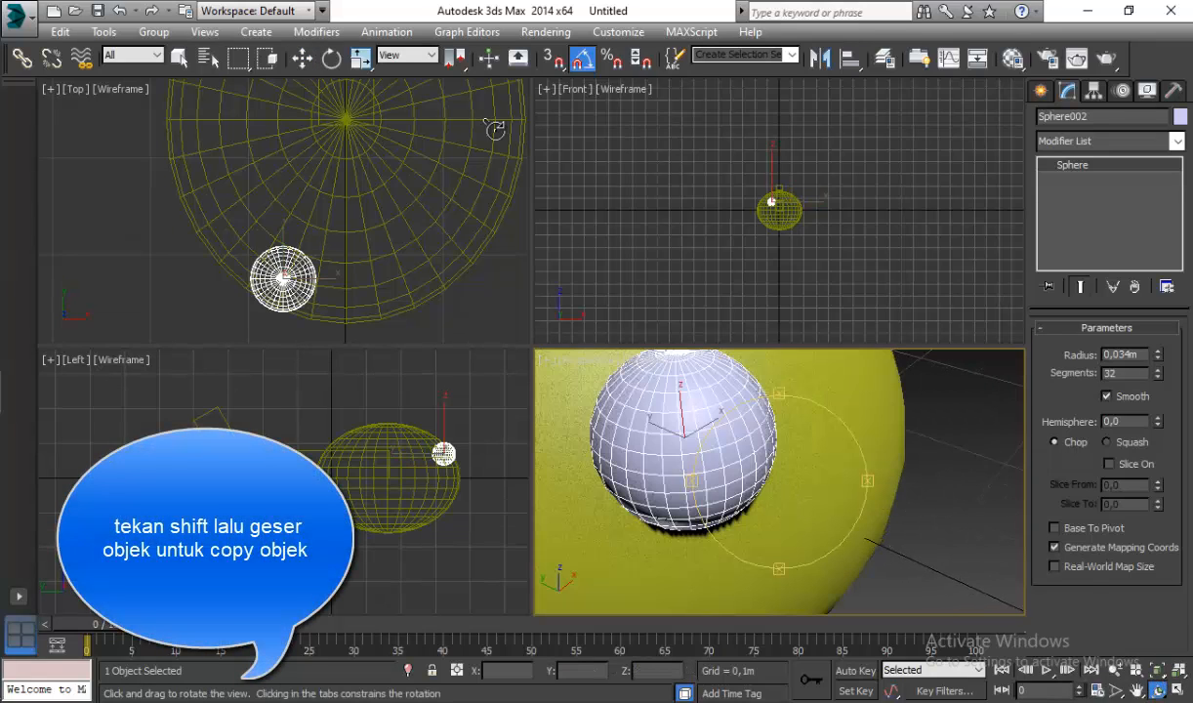
Step: Clone the small sphere as one independent copy shifted forward to about Y -0.343 m
click(303, 58)
shift+drag(672, 439, 717, 436)
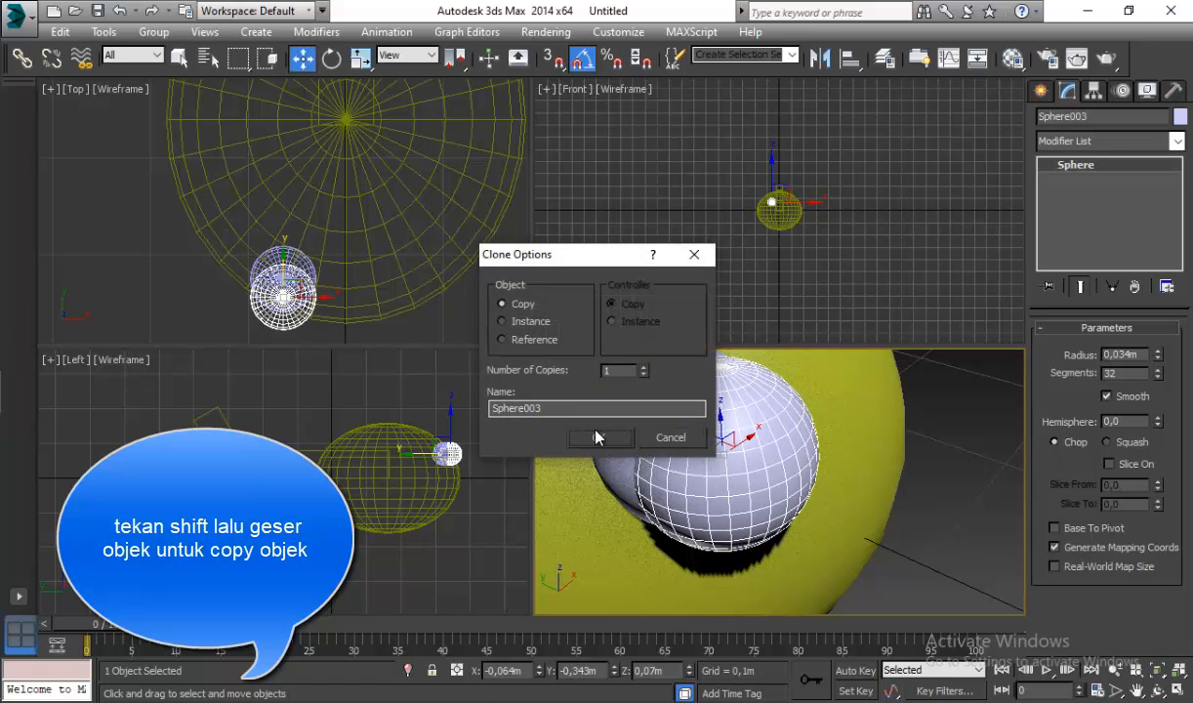
click(598, 437)
Step: Color the copied sphere black and scale it down to form a pupil protruding from the first sphere
click(1180, 117)
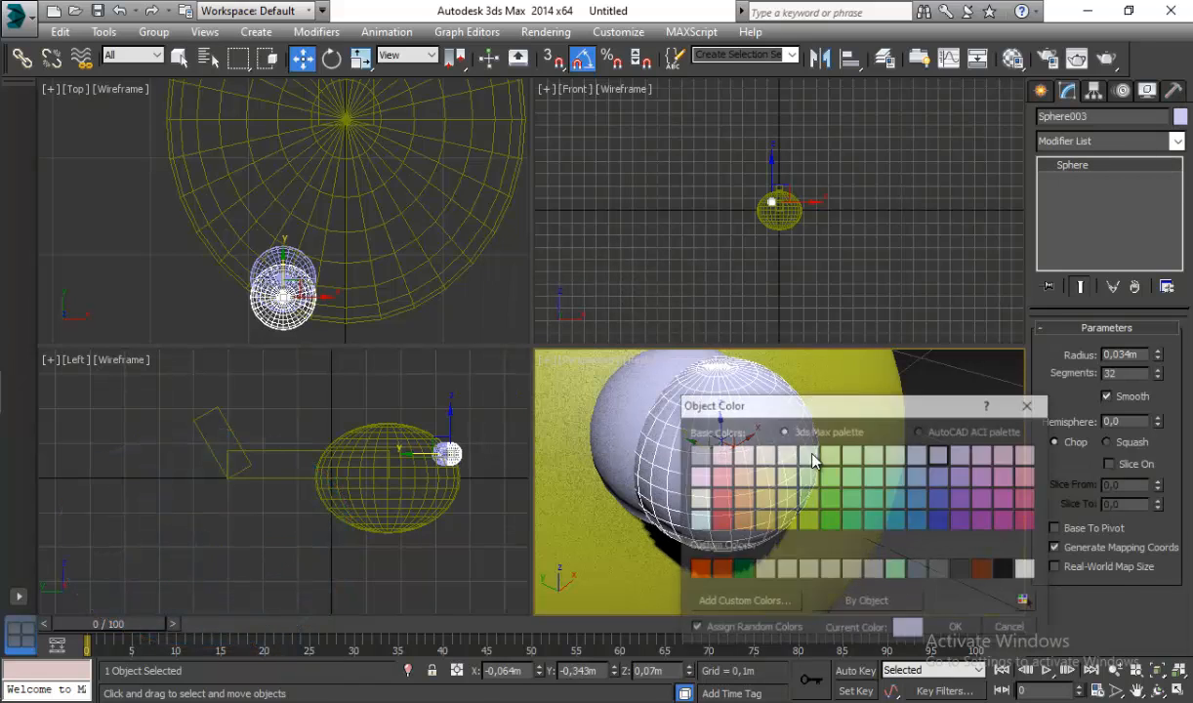
click(1005, 570)
click(957, 628)
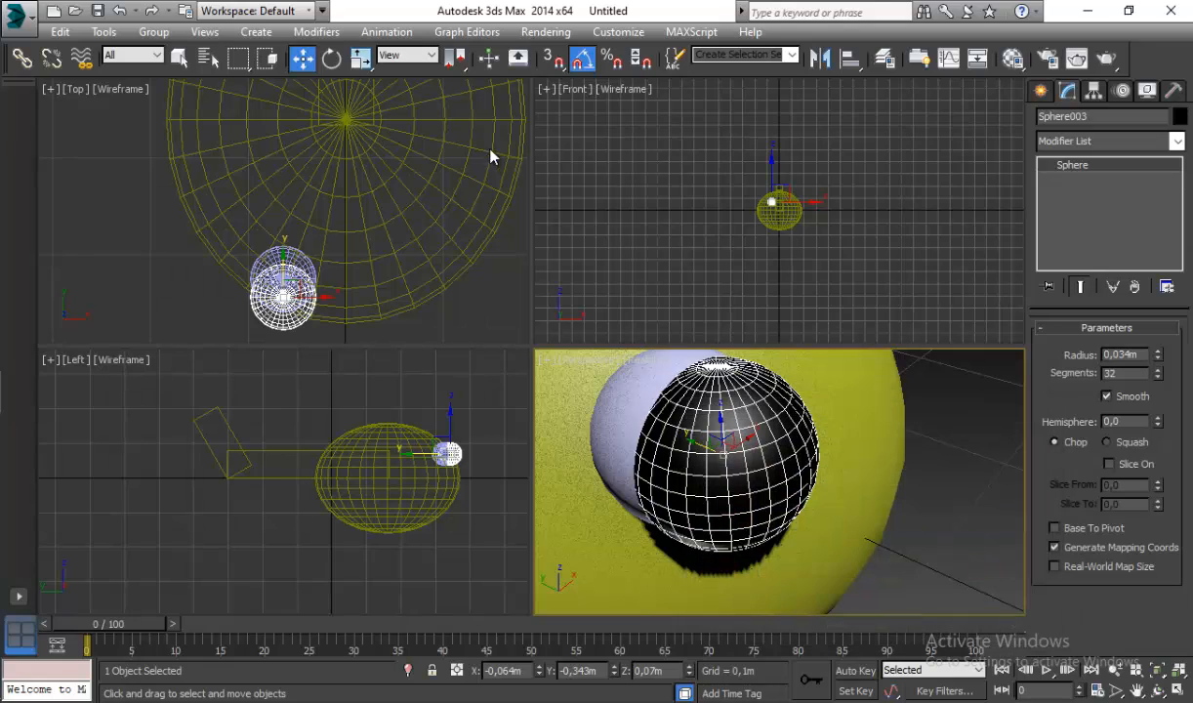
click(360, 60)
drag(720, 454, 755, 510)
Step: Color the larger eye sphere white and fine-tune the black pupil's size with a slight scale
click(689, 423)
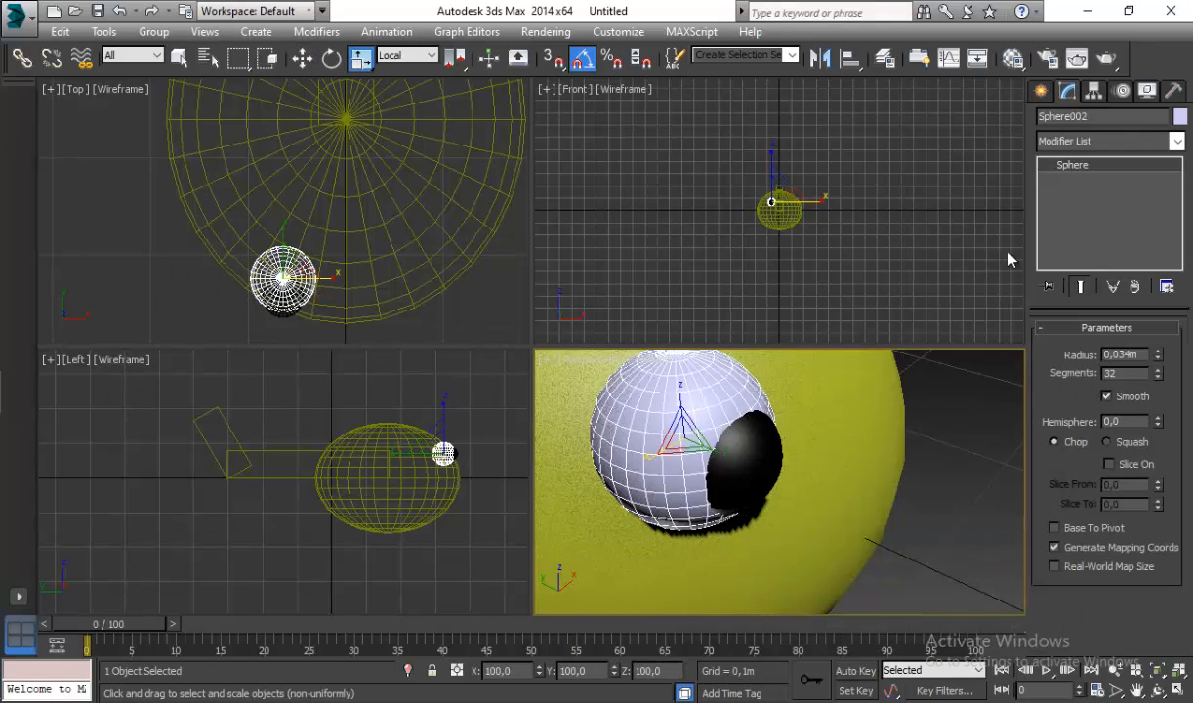
click(1180, 116)
click(1027, 575)
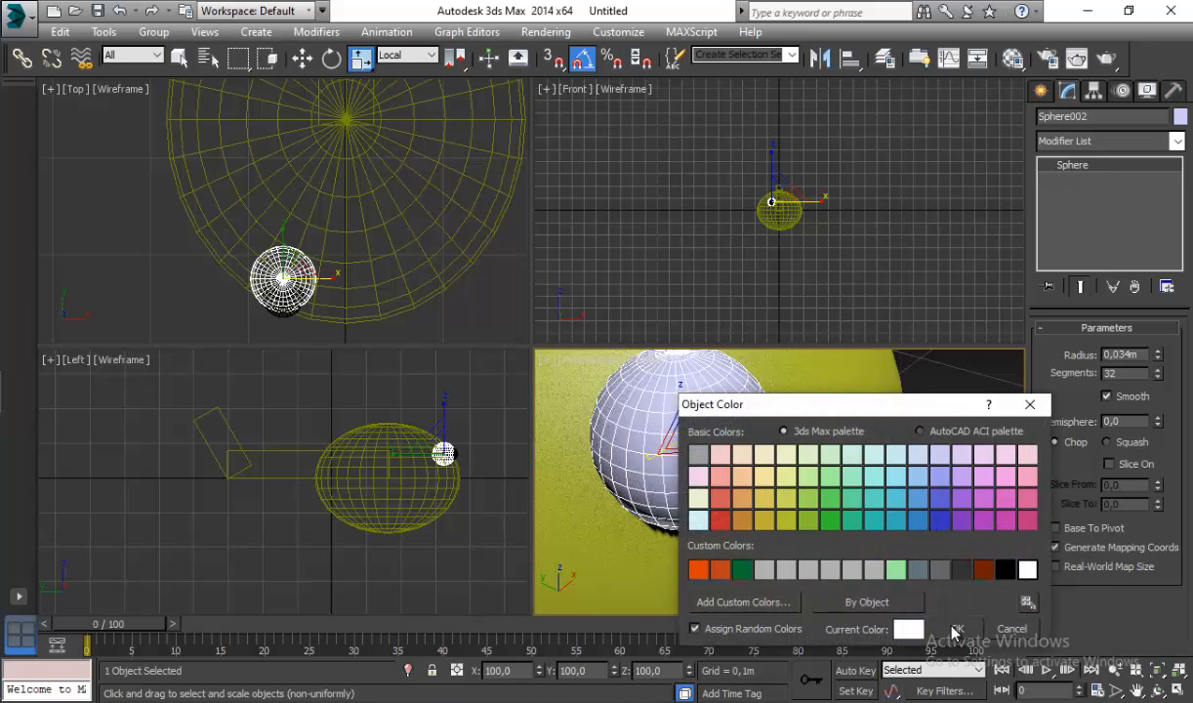
click(957, 630)
click(765, 490)
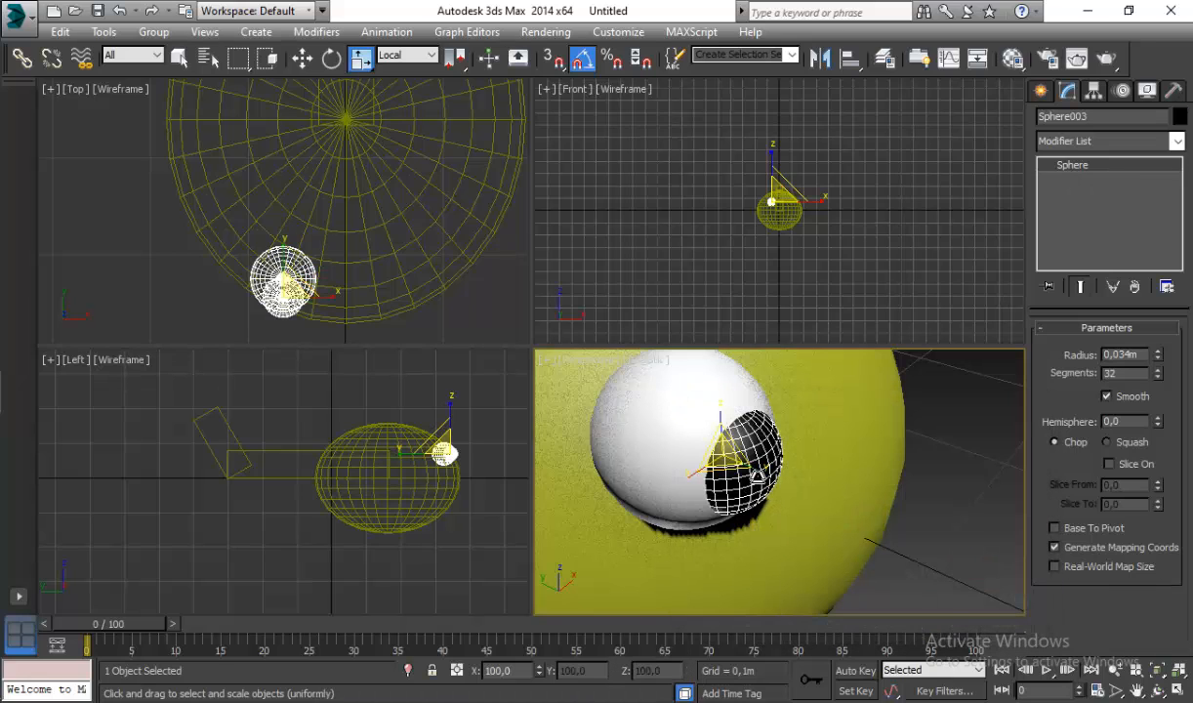
drag(761, 471, 727, 444)
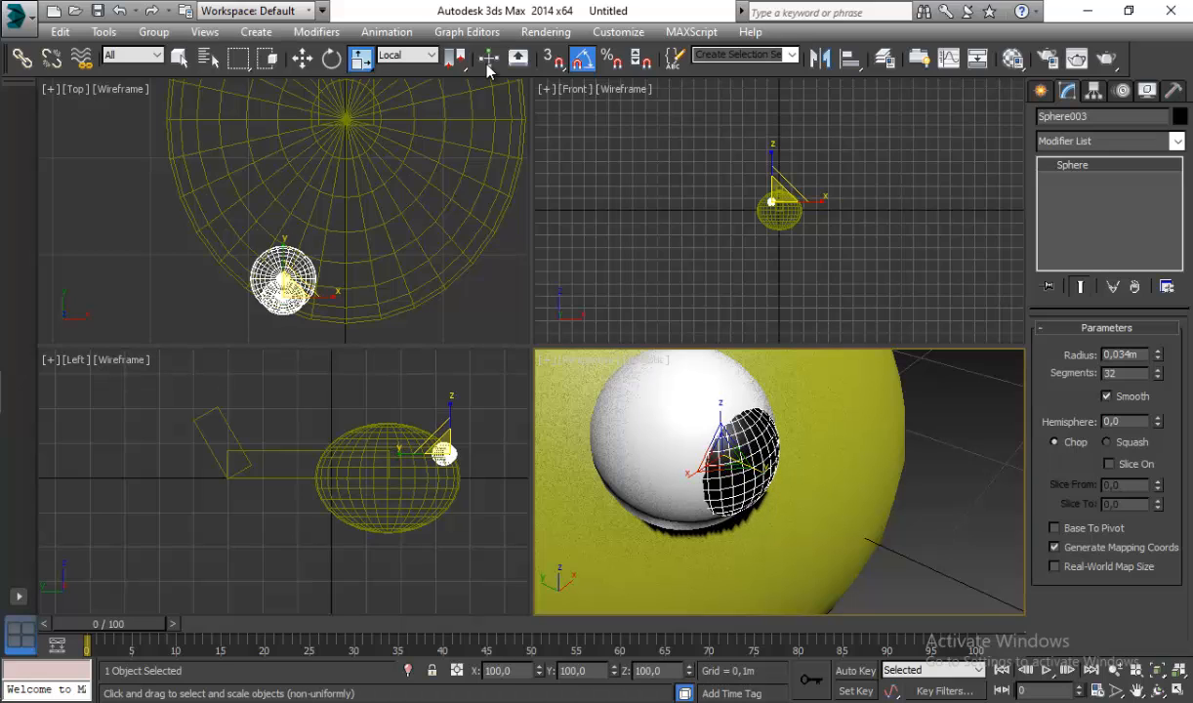
Step: Select the white eyeball with its pupil and clone both as a copy across to the other side of the body
click(302, 59)
ctrl+click(667, 396)
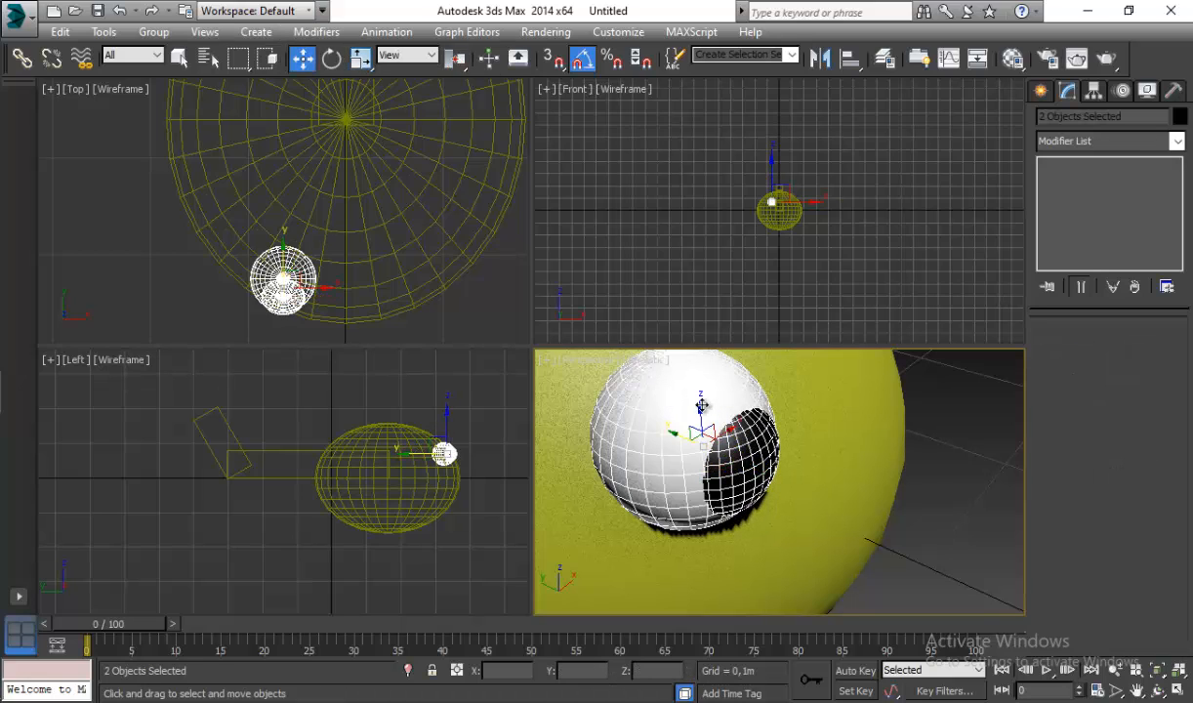
scroll(702, 406, down, 3)
mouse_move(339, 291)
shift+mouse_down()
mouse_move(459, 291)
mouse_move(444, 290)
shift+mouse_up()
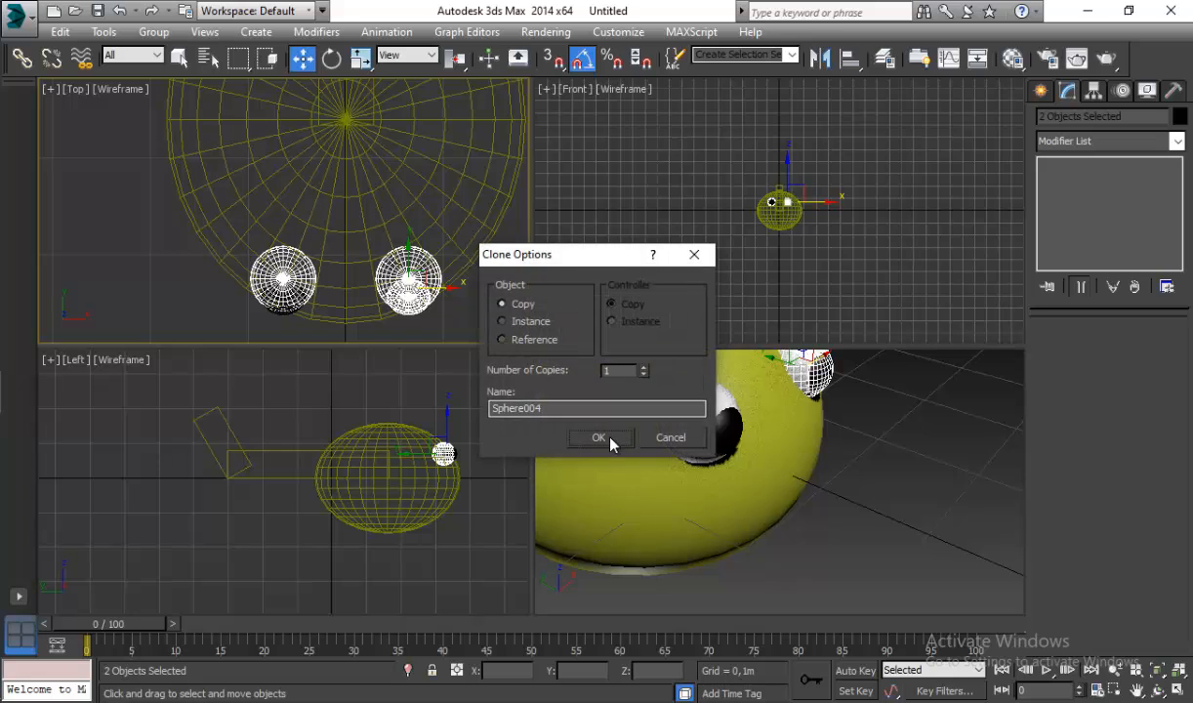
click(606, 439)
Step: Examine the two eyes on the body from the front and from an angled view with nothing selected
scroll(740, 424, down, 3)
middle_drag(740, 423, 826, 479)
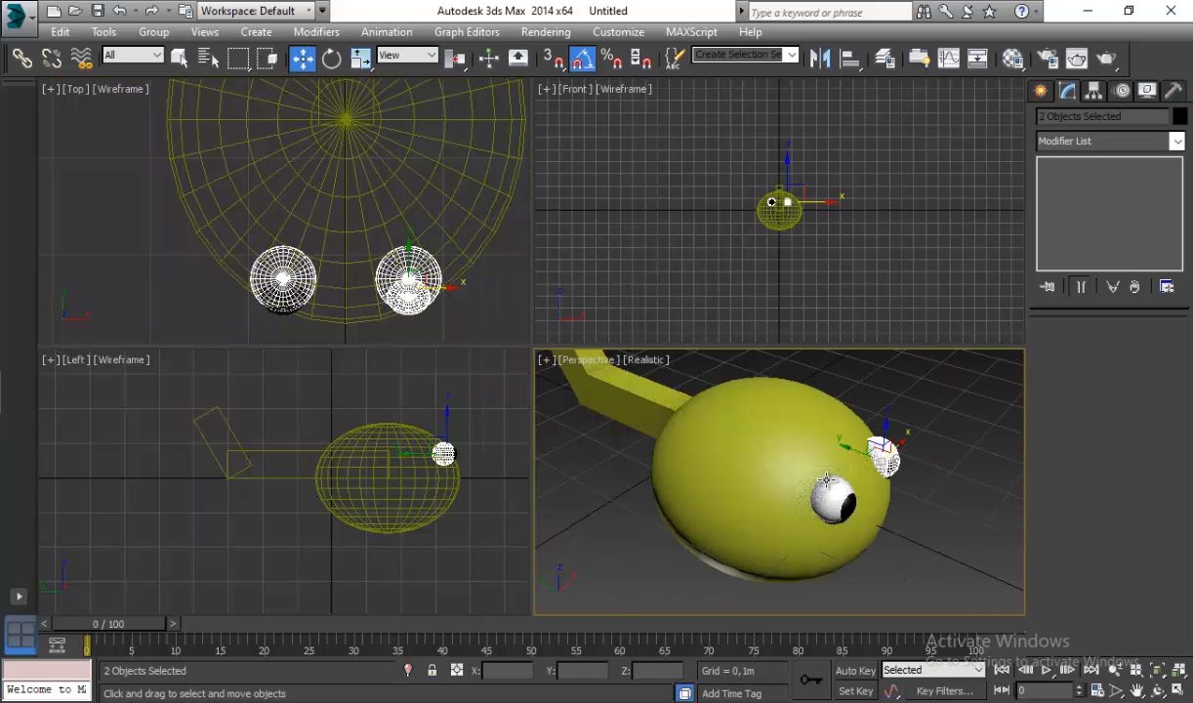
click(1158, 690)
drag(747, 489, 723, 458)
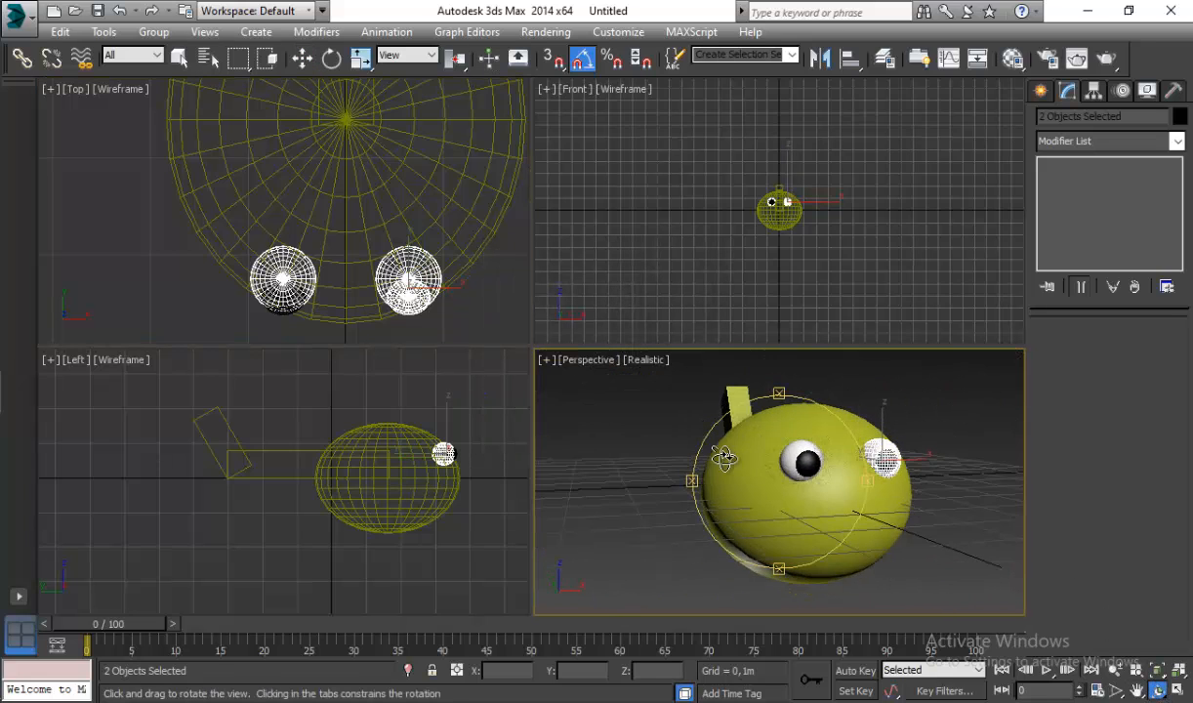
click(301, 62)
click(617, 400)
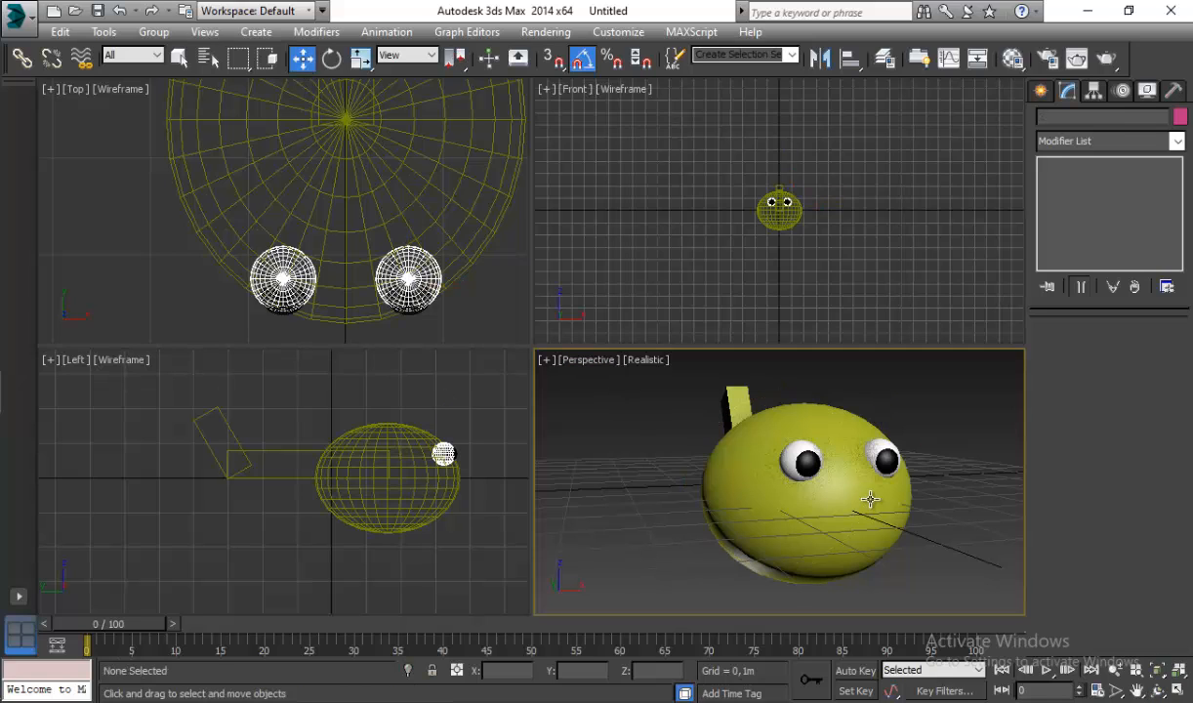
middle_drag(871, 503, 861, 469)
scroll(861, 468, down, 2)
click(1158, 690)
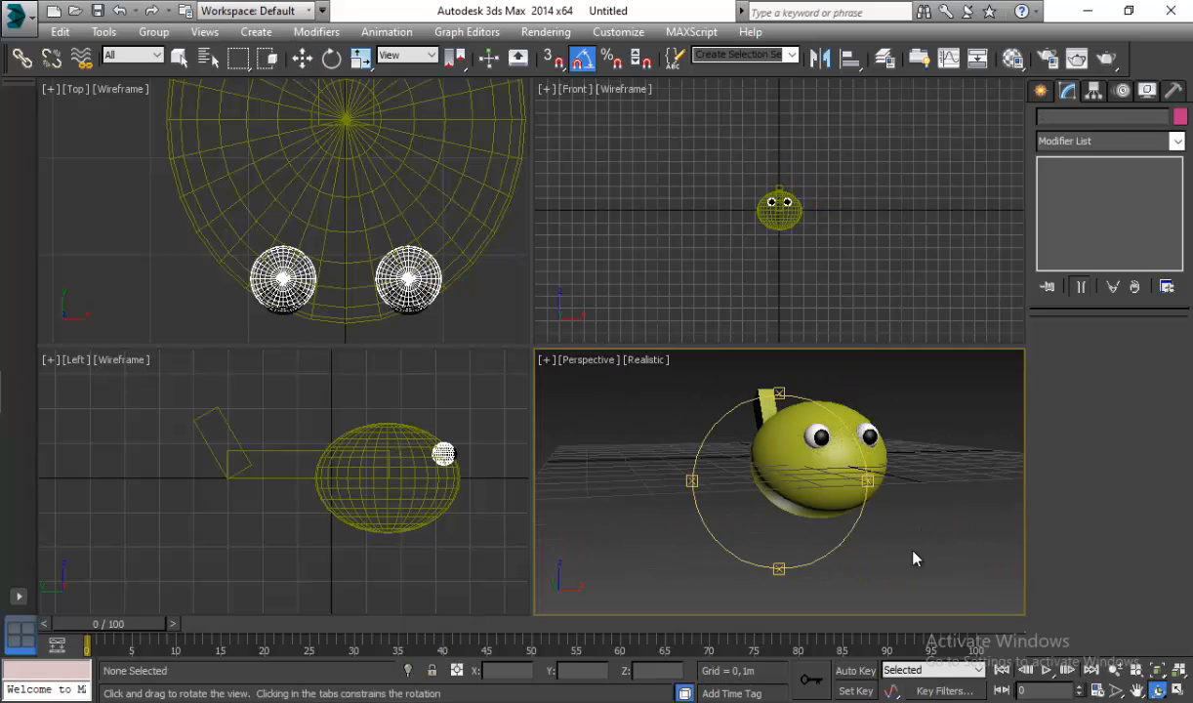
drag(914, 557, 875, 434)
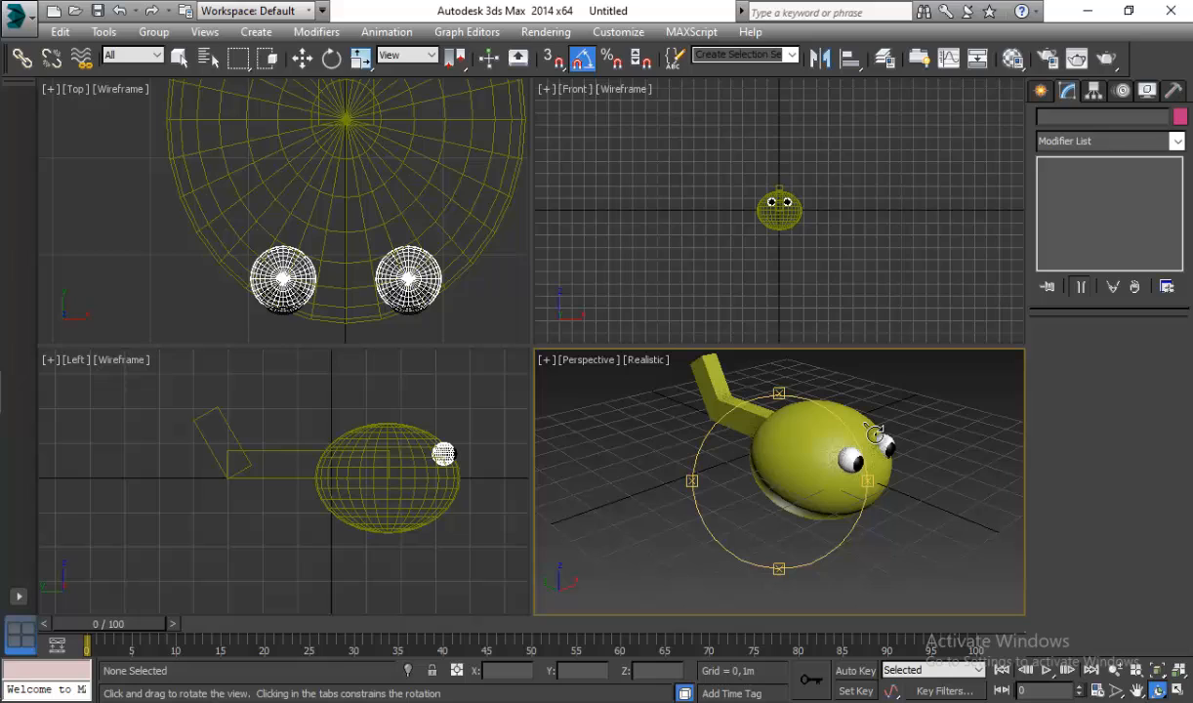
Step: Create an upright cylinder beside the body with a radius of about 0.018 m and a height of about 0.186 m
click(1041, 92)
mouse_move(479, 458)
mouse_down()
mouse_move(478, 393)
mouse_move(475, 444)
mouse_up()
click(1073, 246)
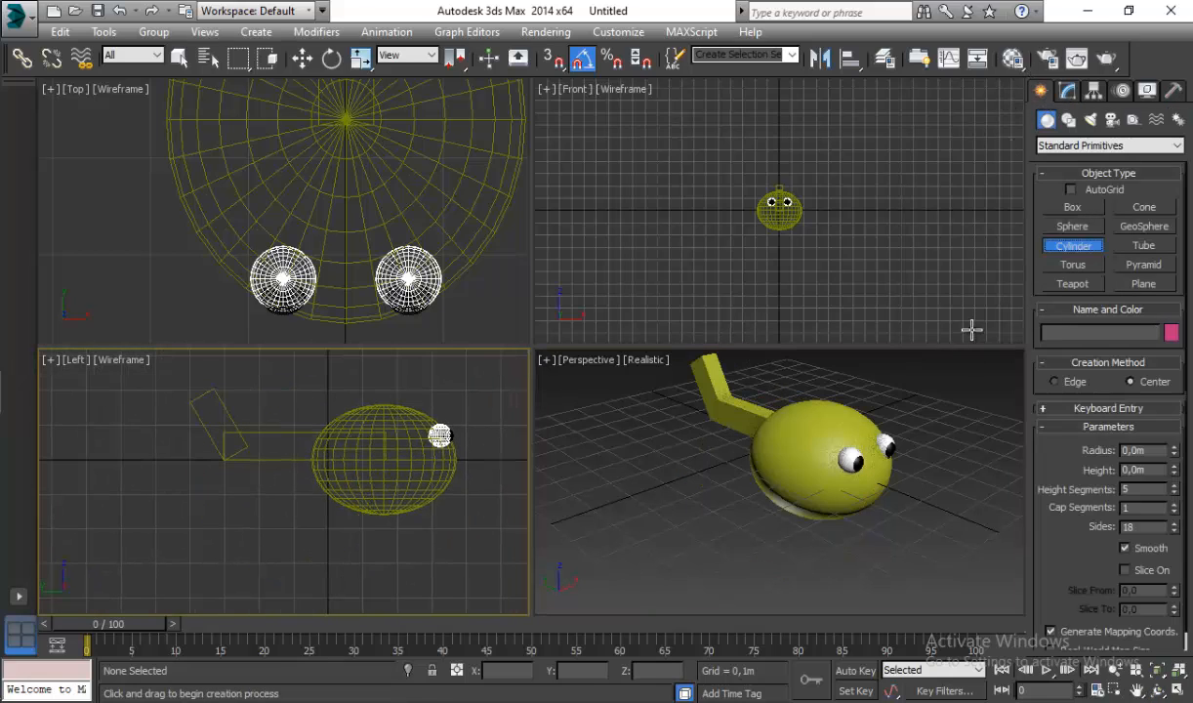
drag(767, 509, 772, 513)
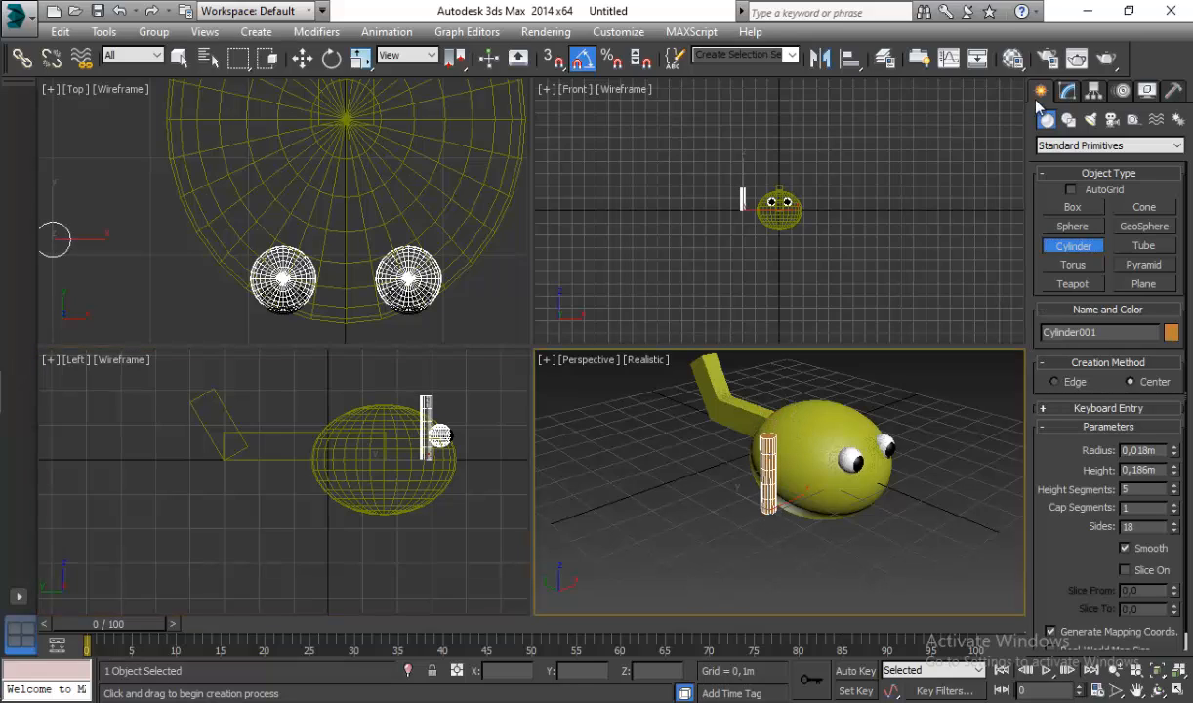
Step: Scale the cylinder thinner across its X and Y axes, keeping its full height
click(1068, 91)
click(361, 59)
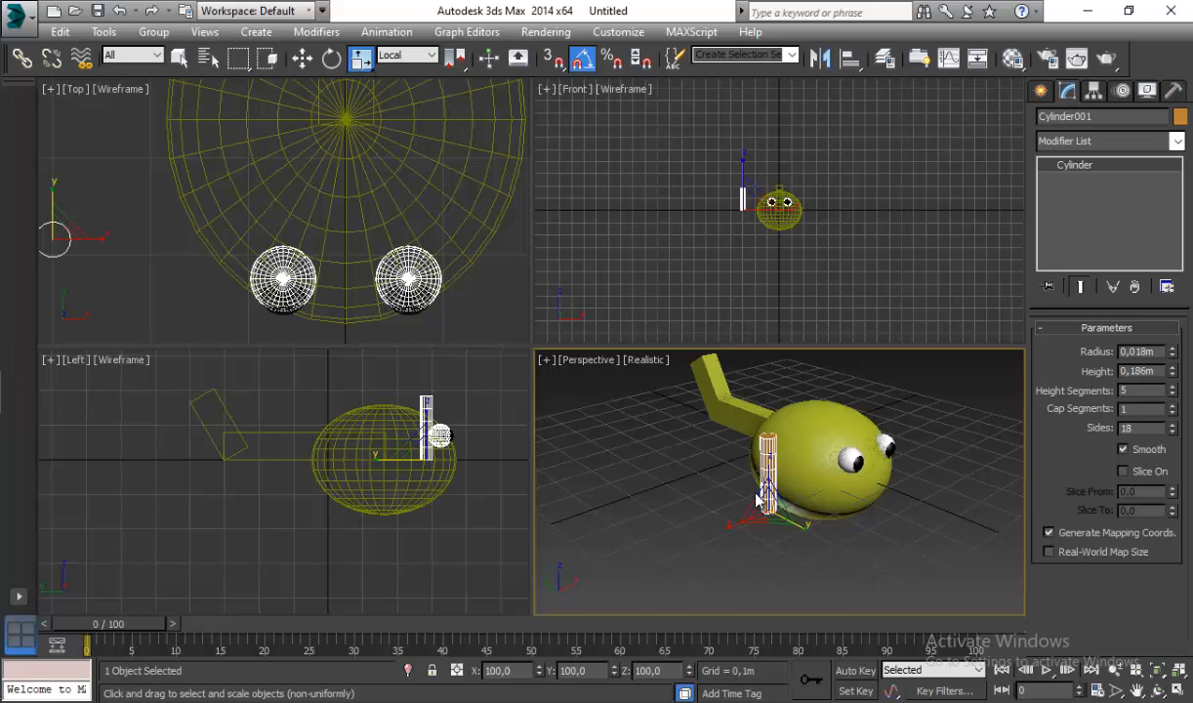
drag(767, 500, 786, 568)
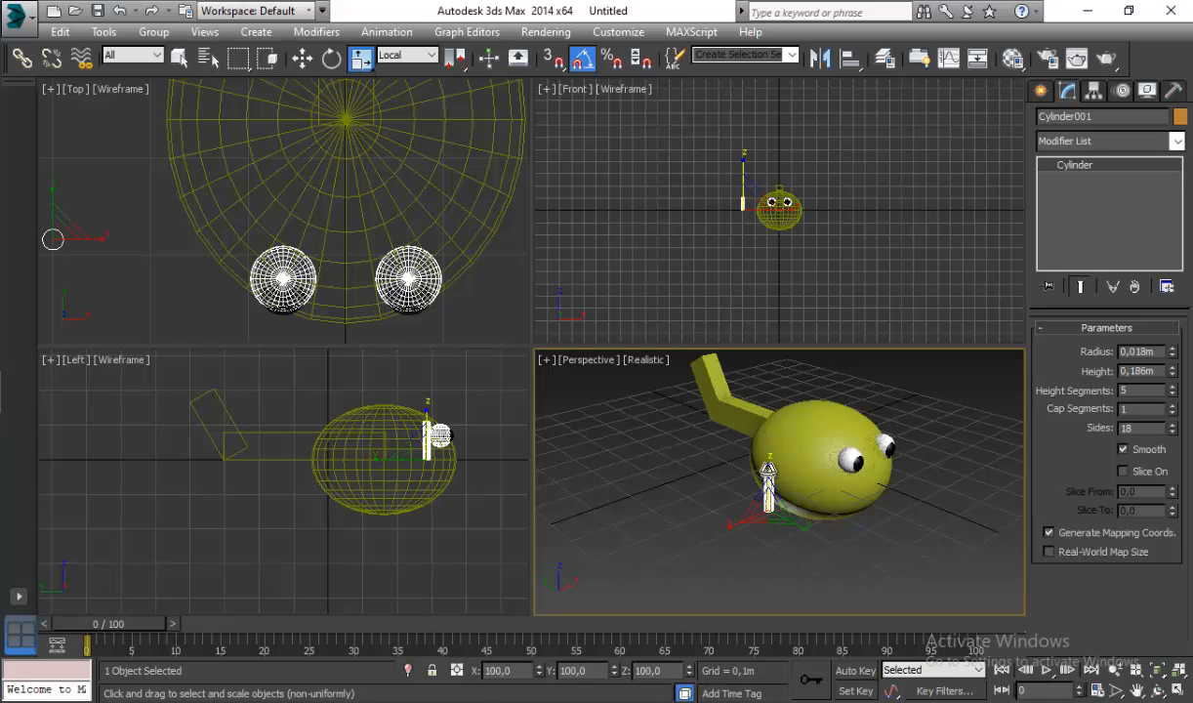
key(w)
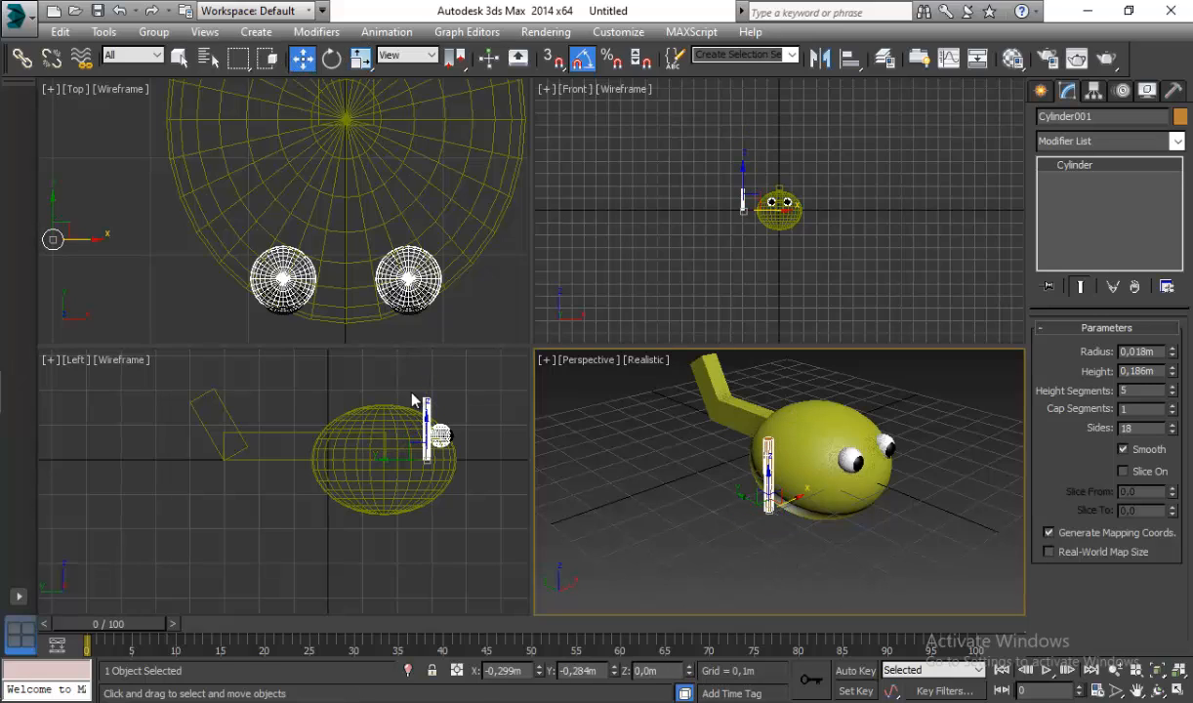
drag(395, 460, 364, 457)
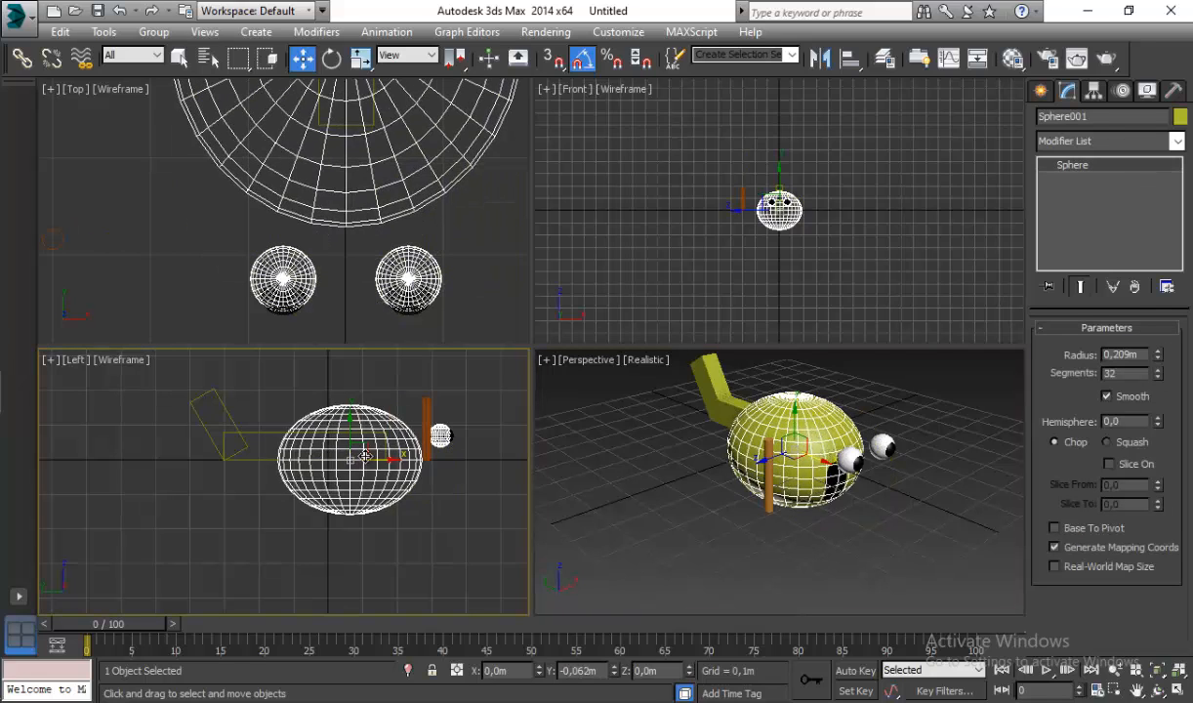
key(ctrl+z)
key(ctrl+z)
Step: Move the cylinder to the centre of the body, to about X 0.001 m and Y -0.161 m
drag(457, 460, 414, 448)
middle_drag(291, 173, 348, 288)
drag(199, 226, 402, 206)
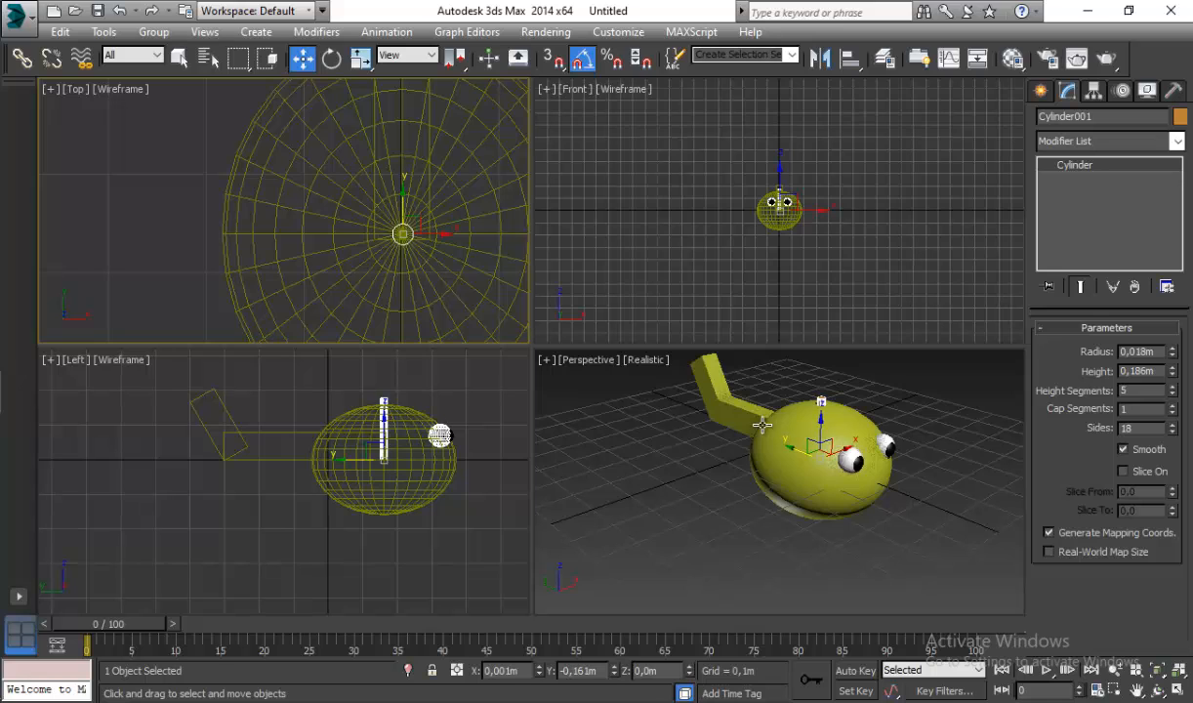
middle_drag(762, 425, 777, 475)
click(691, 483)
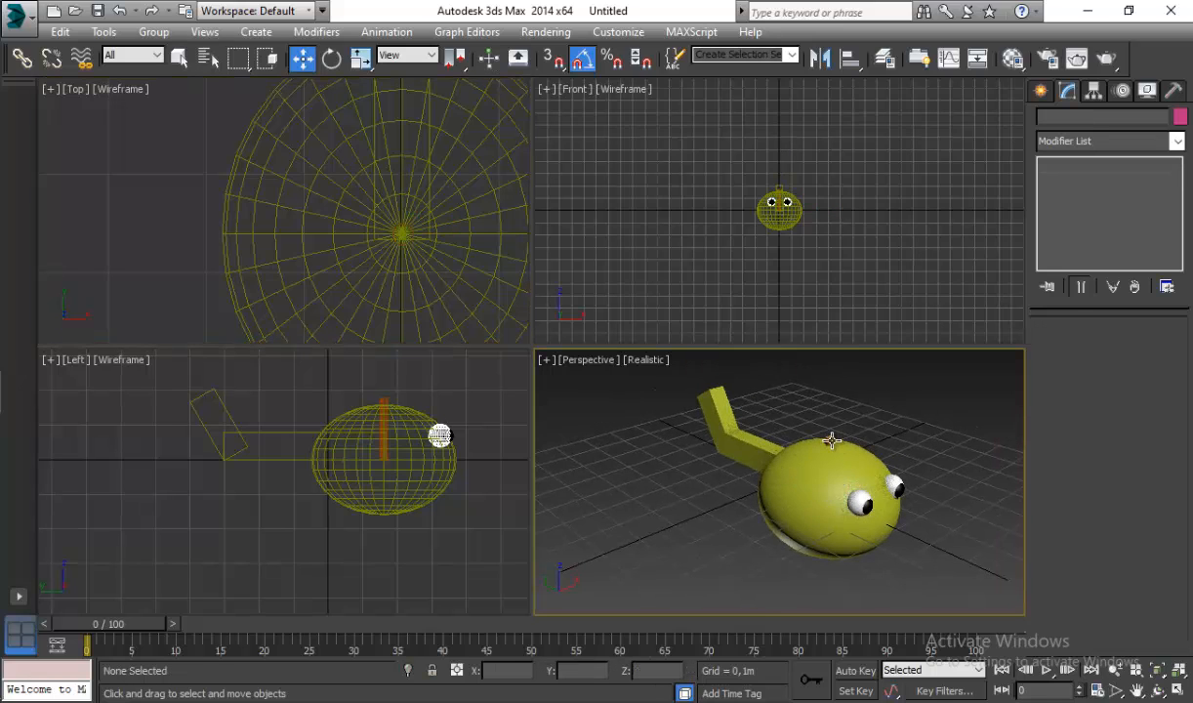
Step: Stretch the cylinder upward along Z in two passes, the second to about 120%, to form a mast above the body
click(831, 441)
click(361, 59)
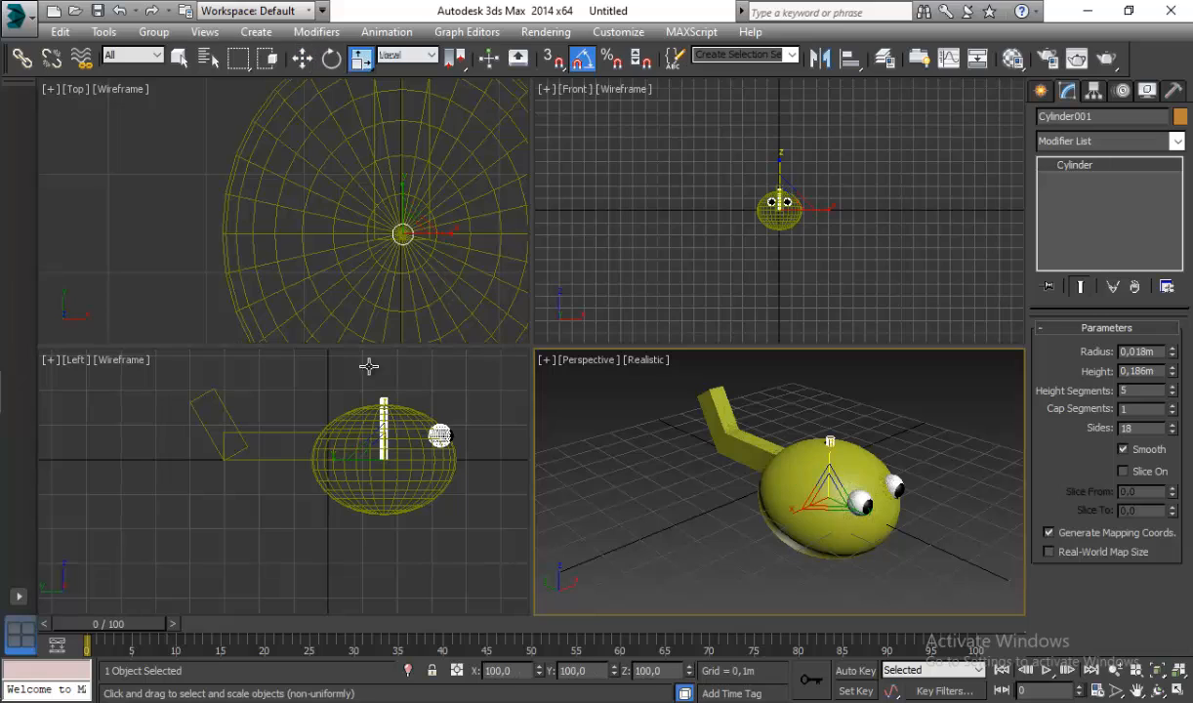
drag(388, 409, 376, 379)
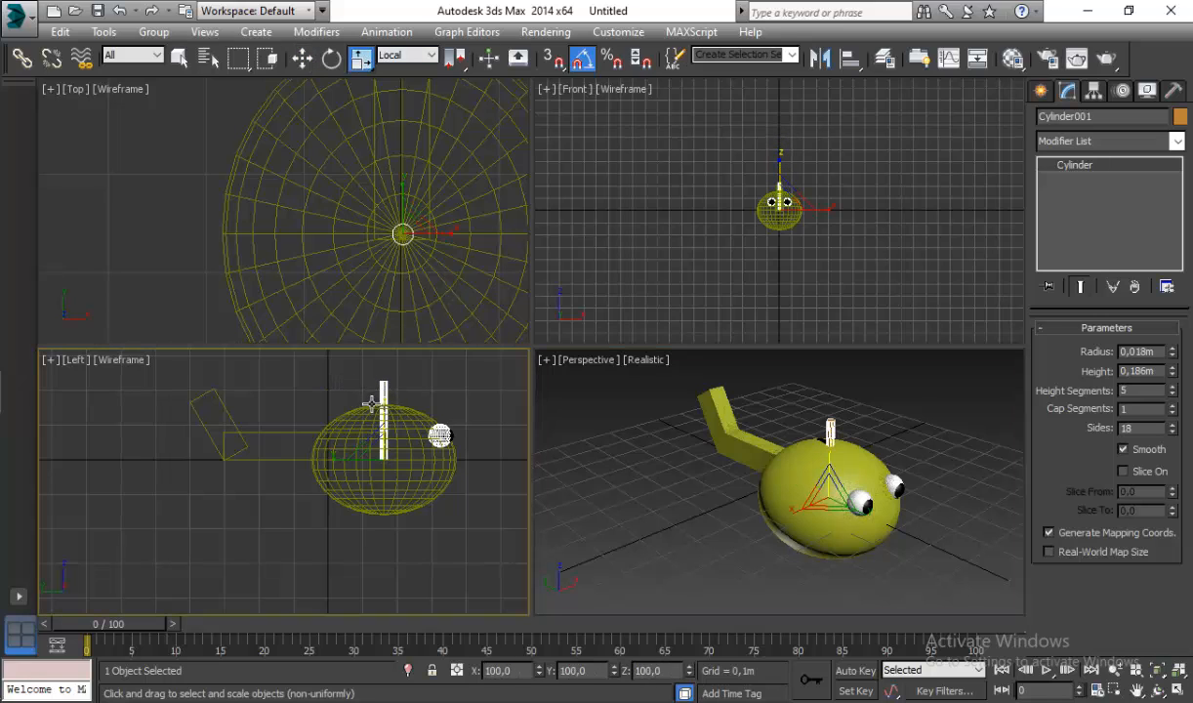
click(325, 378)
scroll(342, 414, down, 2)
middle_drag(341, 408, 340, 418)
scroll(351, 415, up, 2)
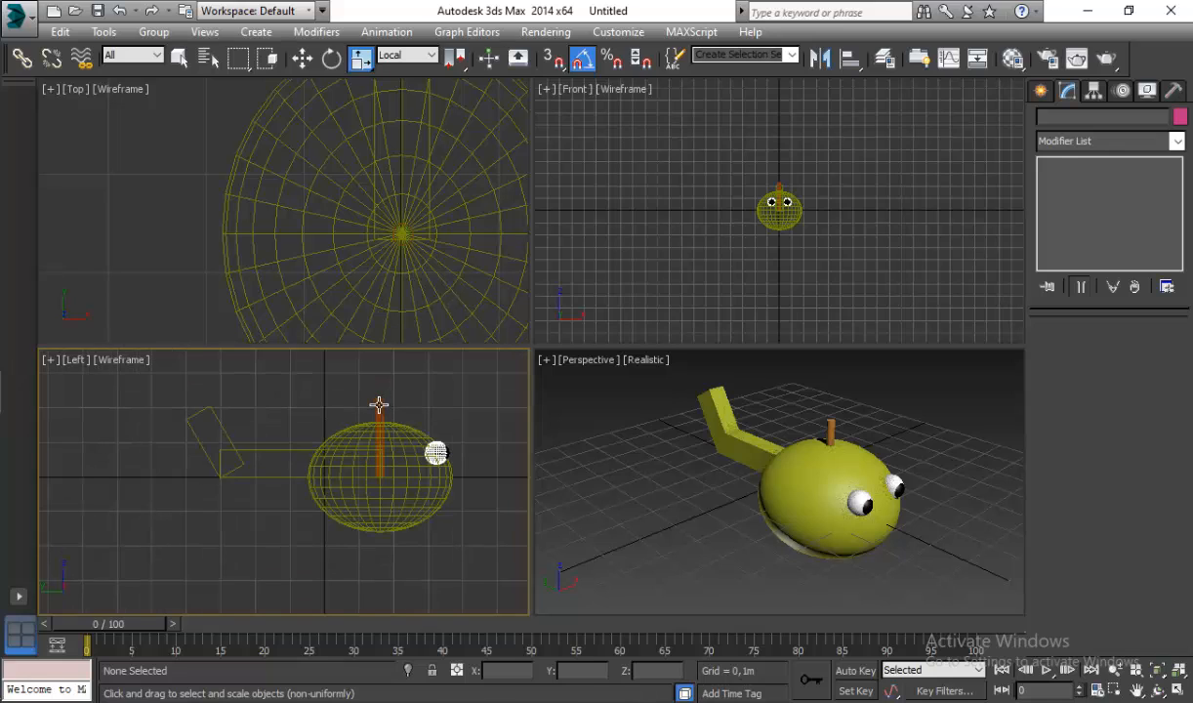
click(379, 404)
drag(380, 424, 390, 408)
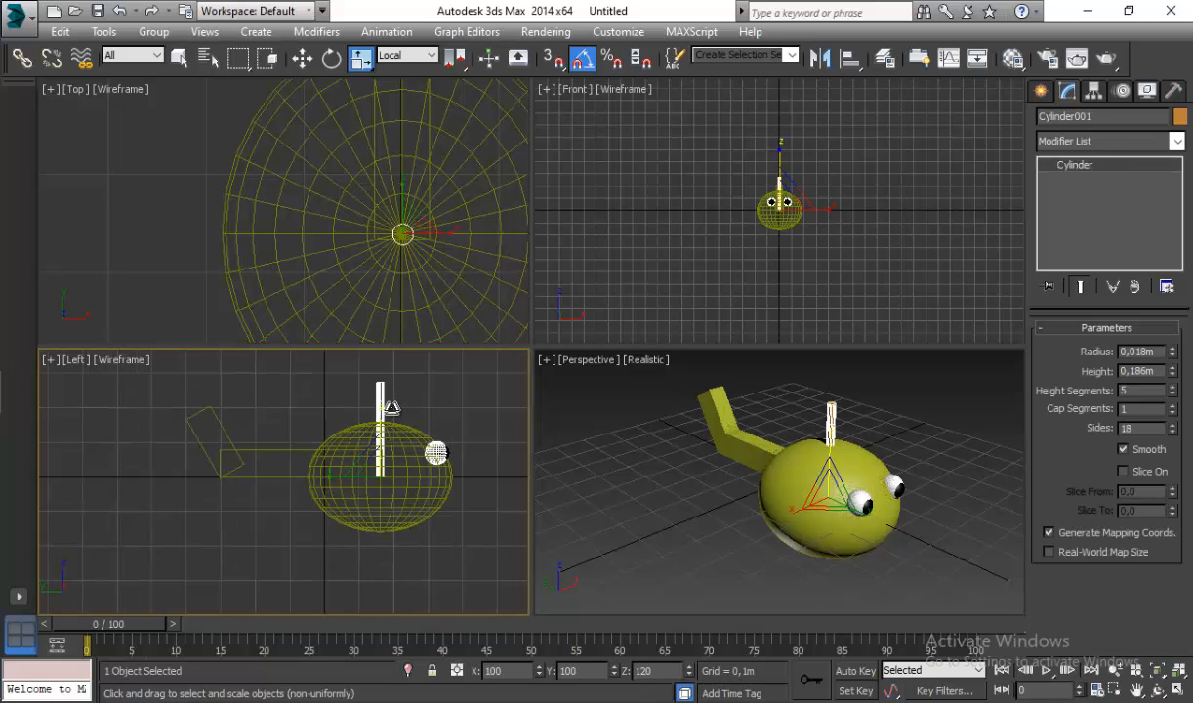
click(217, 382)
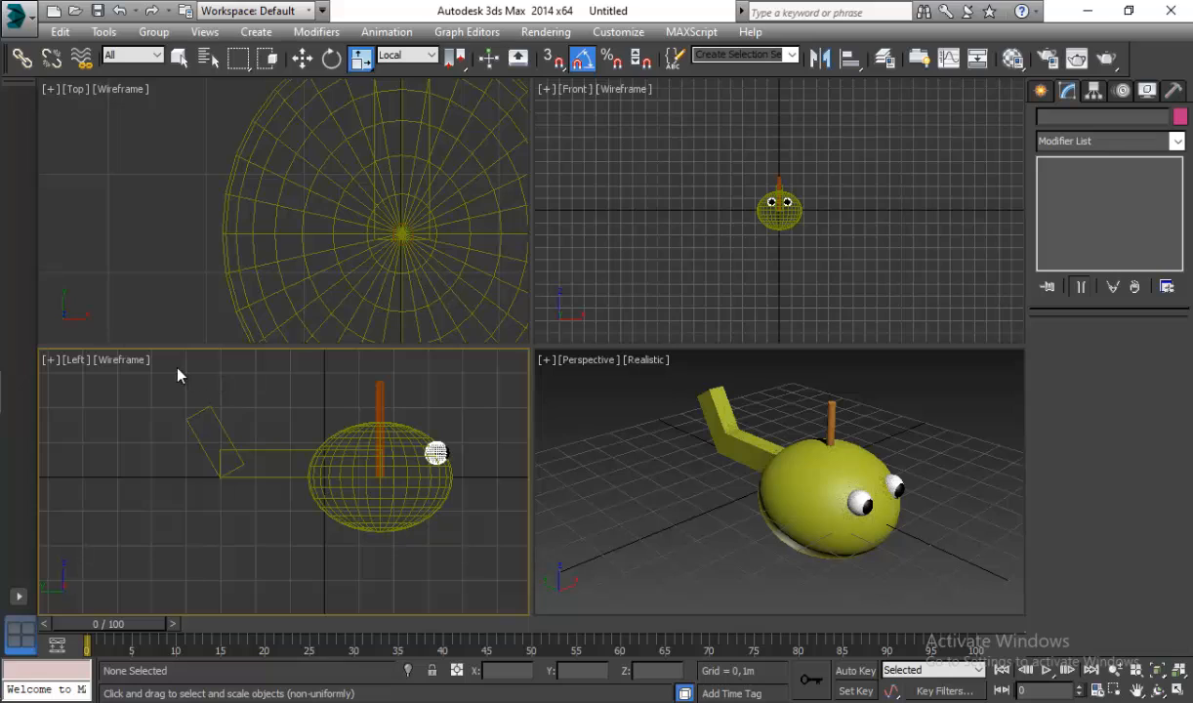
drag(464, 562, 466, 565)
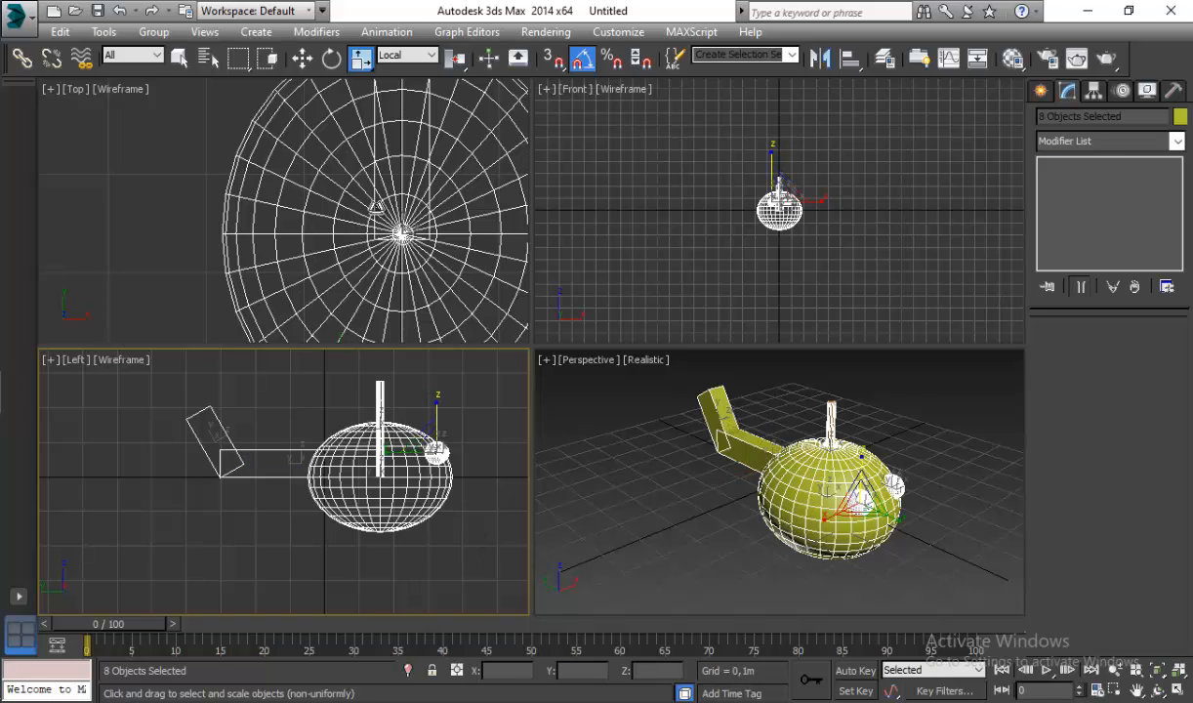
click(154, 31)
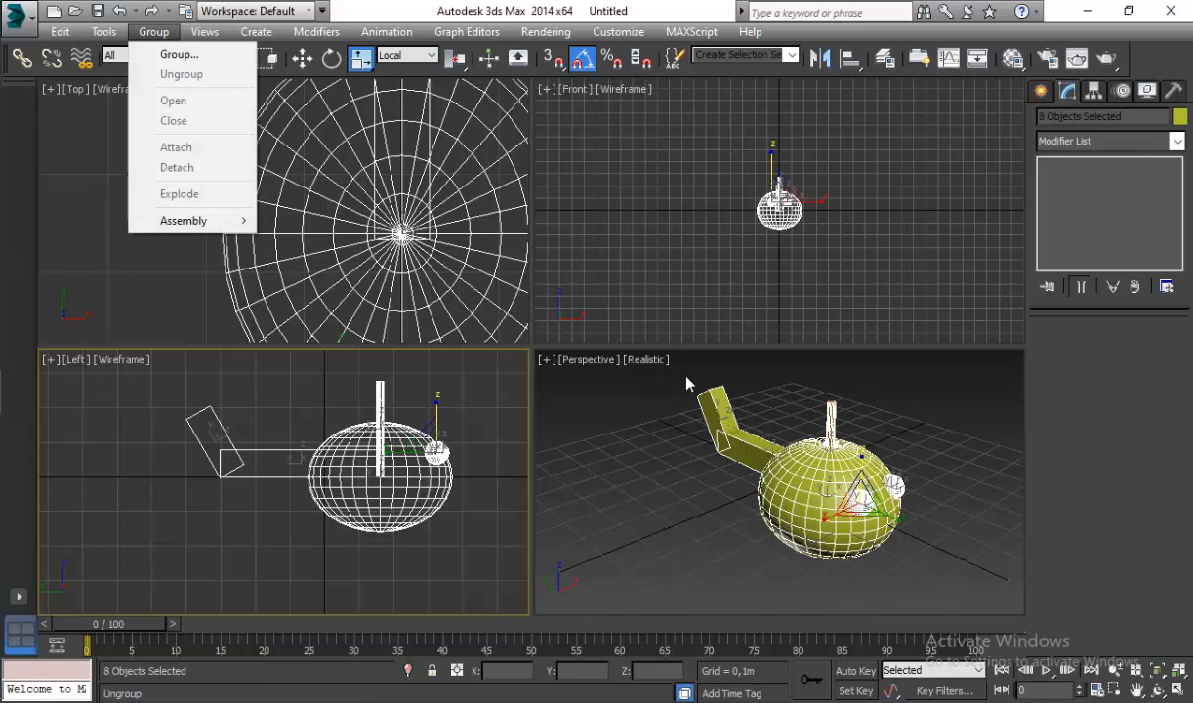
click(695, 486)
drag(962, 621, 962, 621)
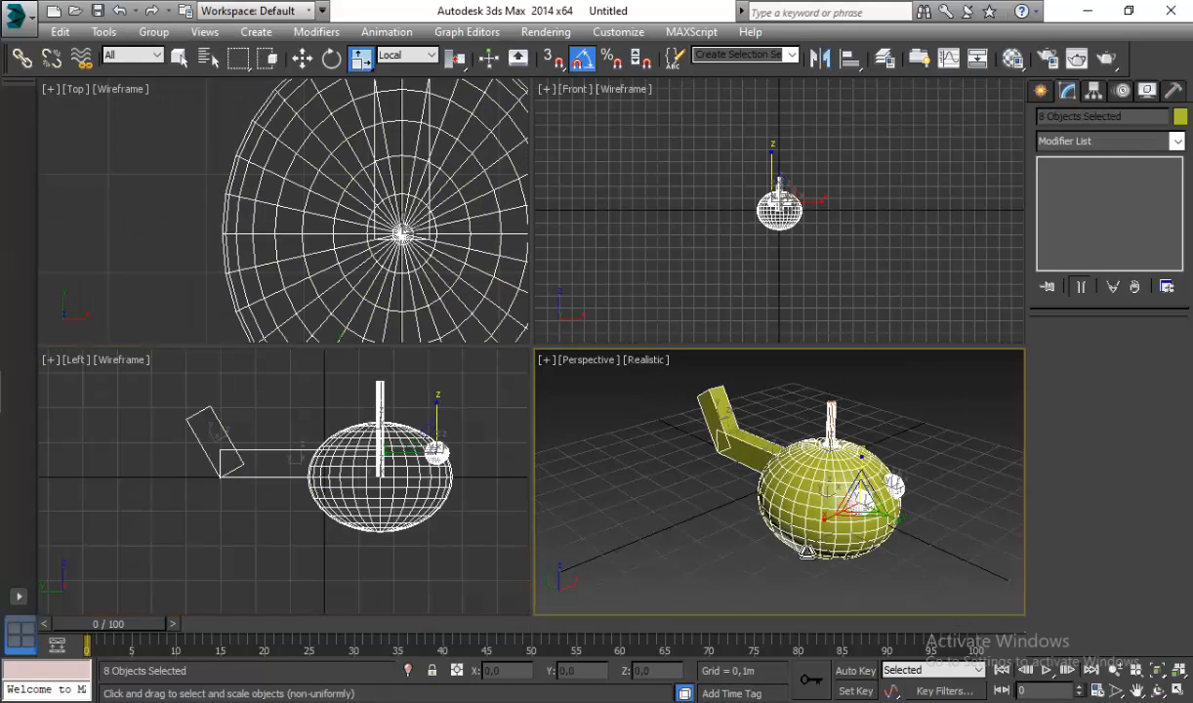
click(717, 486)
Step: Create a long thin box beside the body, about 0.505 m long, 0.036 m wide and 0.027 m high
click(1039, 92)
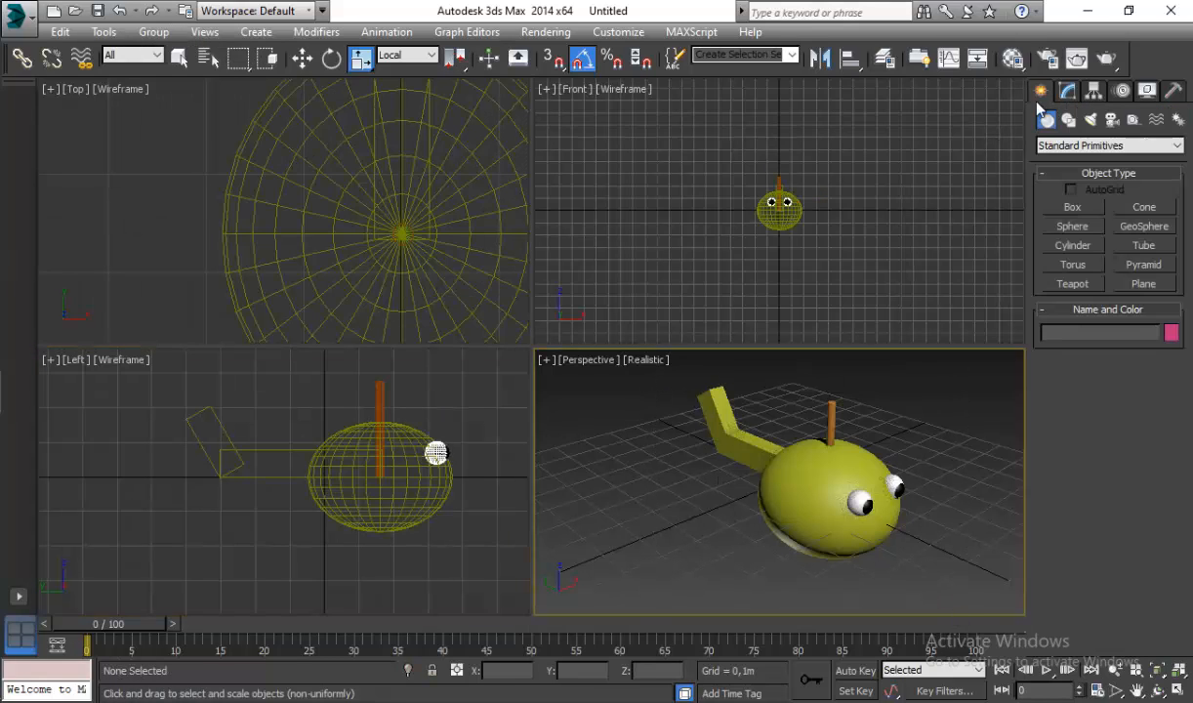
click(1072, 207)
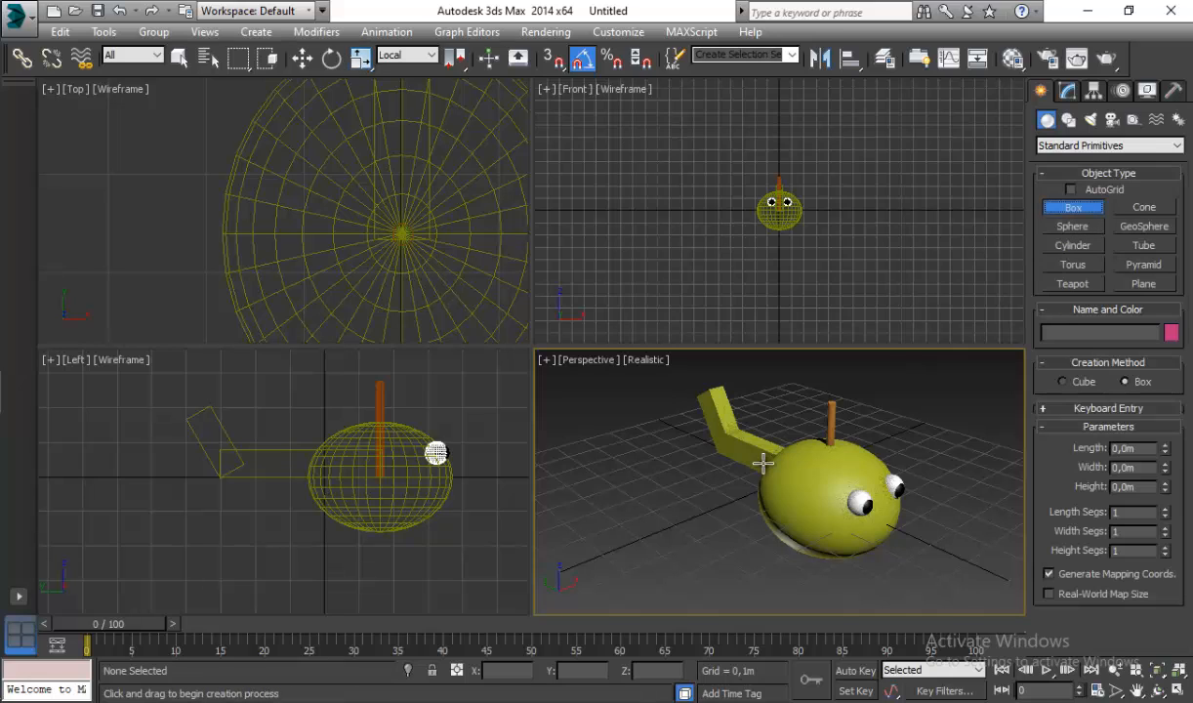
drag(696, 516, 837, 599)
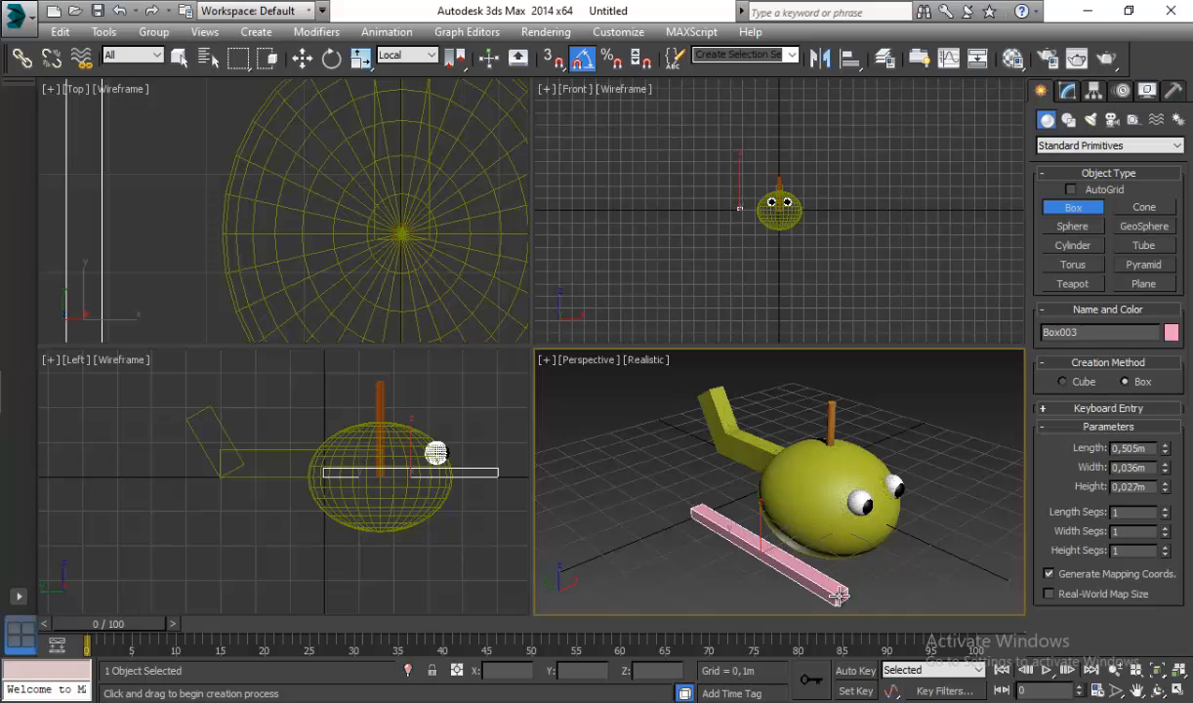
Step: Clone the long thin box as a copy rotated 90° about X, standing upright across the original
click(1067, 91)
middle_drag(864, 426, 823, 363)
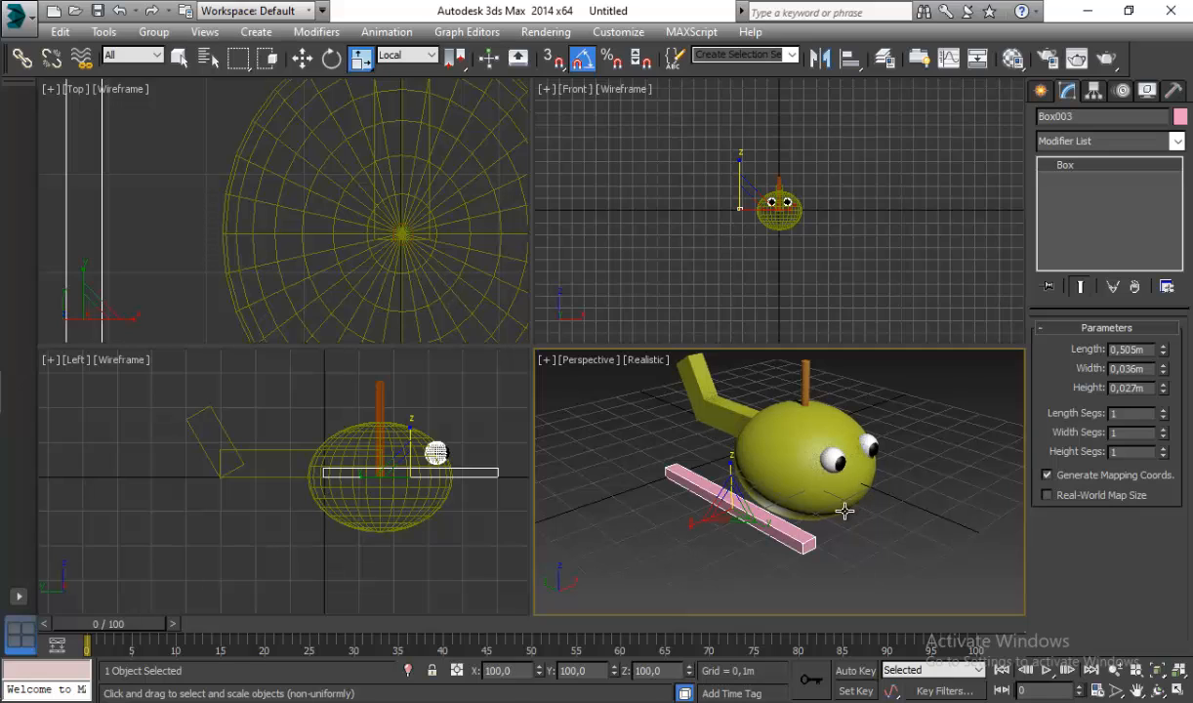
click(332, 59)
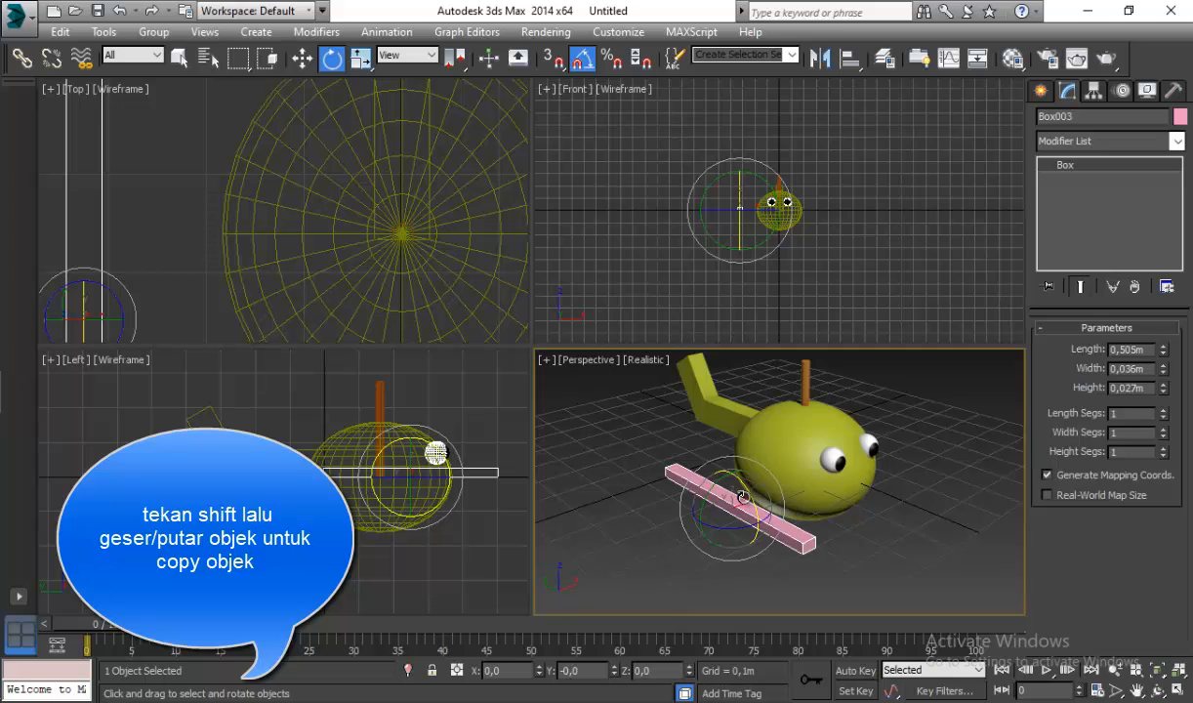
mouse_move(742, 497)
shift+mouse_down()
mouse_move(778, 576)
mouse_move(780, 565)
shift+mouse_up()
click(606, 435)
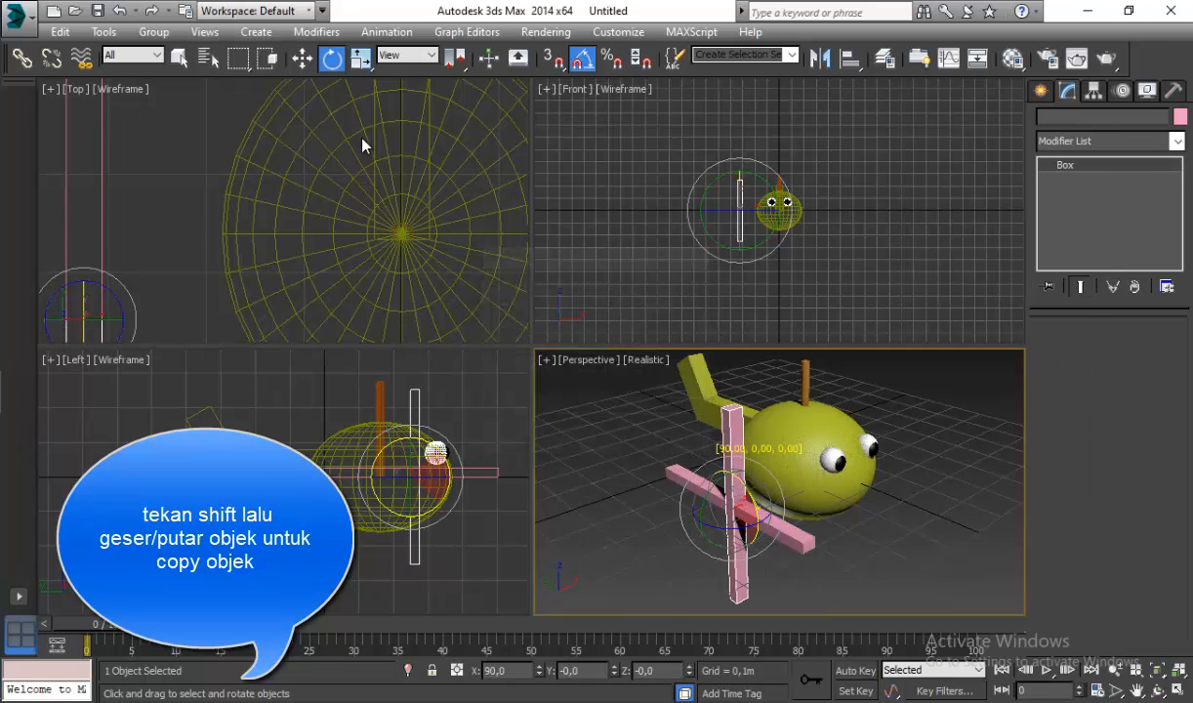
Step: Shape the upright copy into a short, thinner post and raise it to about Z 0.073 m on the long box
click(360, 58)
drag(731, 463, 454, 262)
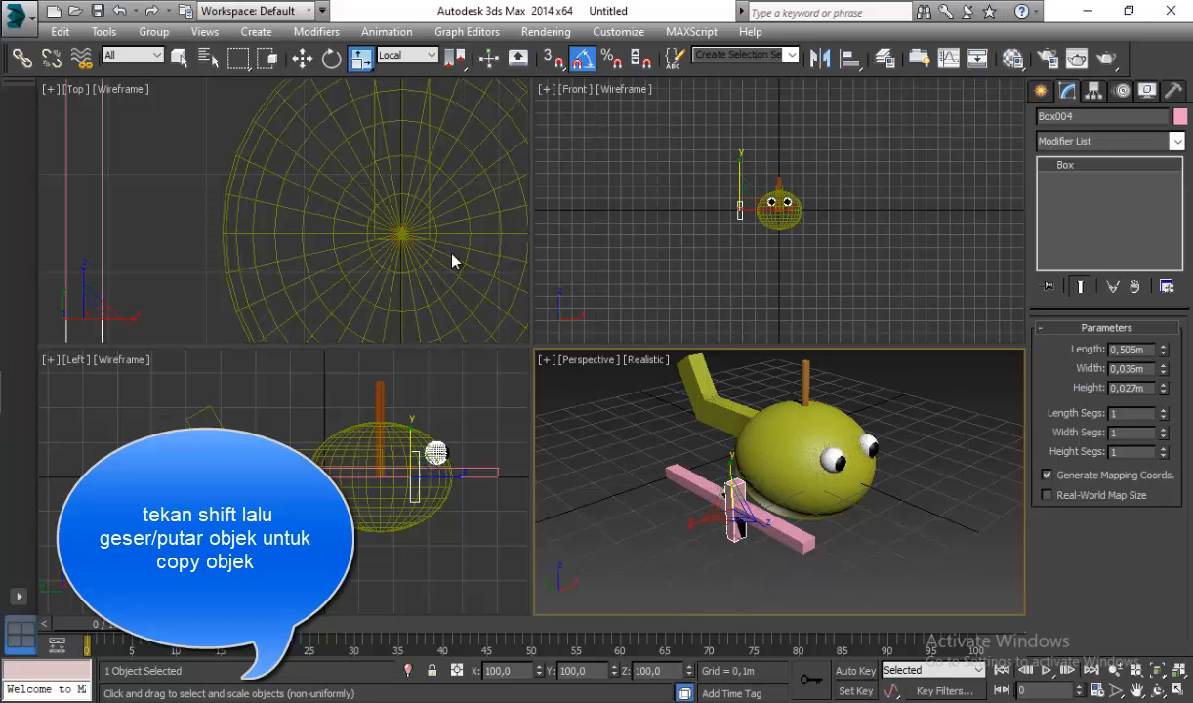
click(303, 58)
drag(732, 472, 740, 420)
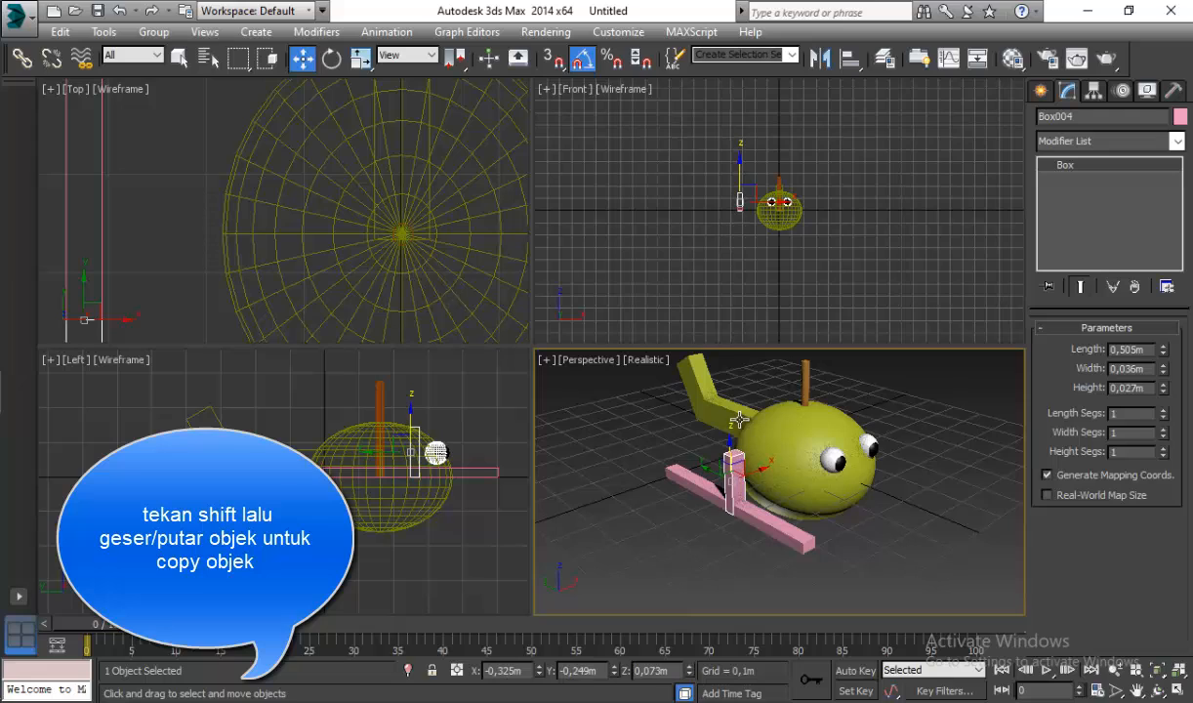
click(360, 58)
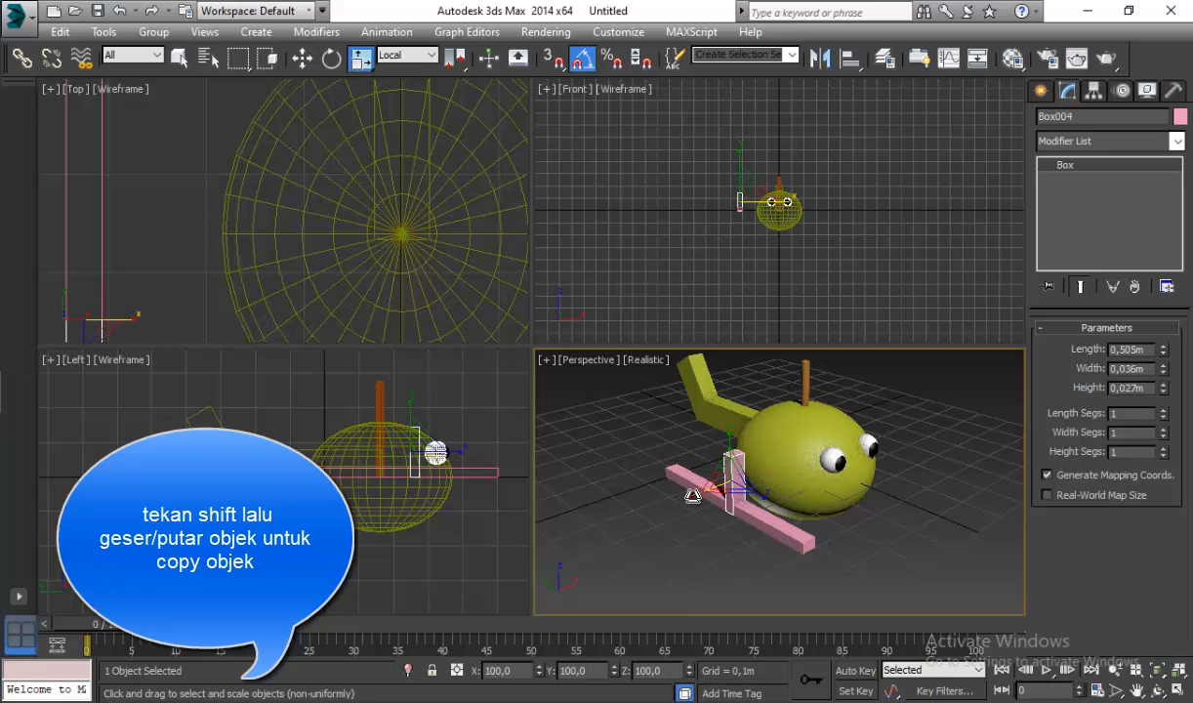
Step: Shift the post toward the rear of the long box and place one copy further forward, at about Y -0.354 m
click(305, 61)
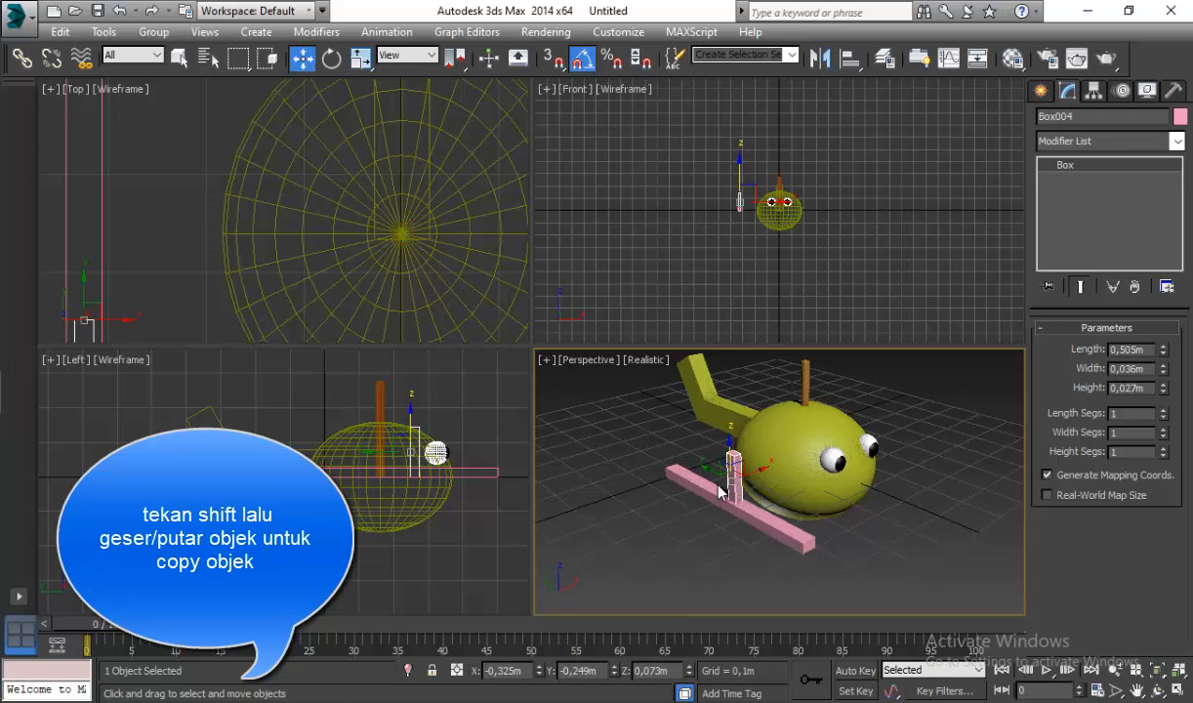
mouse_move(711, 475)
mouse_down()
mouse_move(676, 457)
mouse_move(742, 501)
mouse_up()
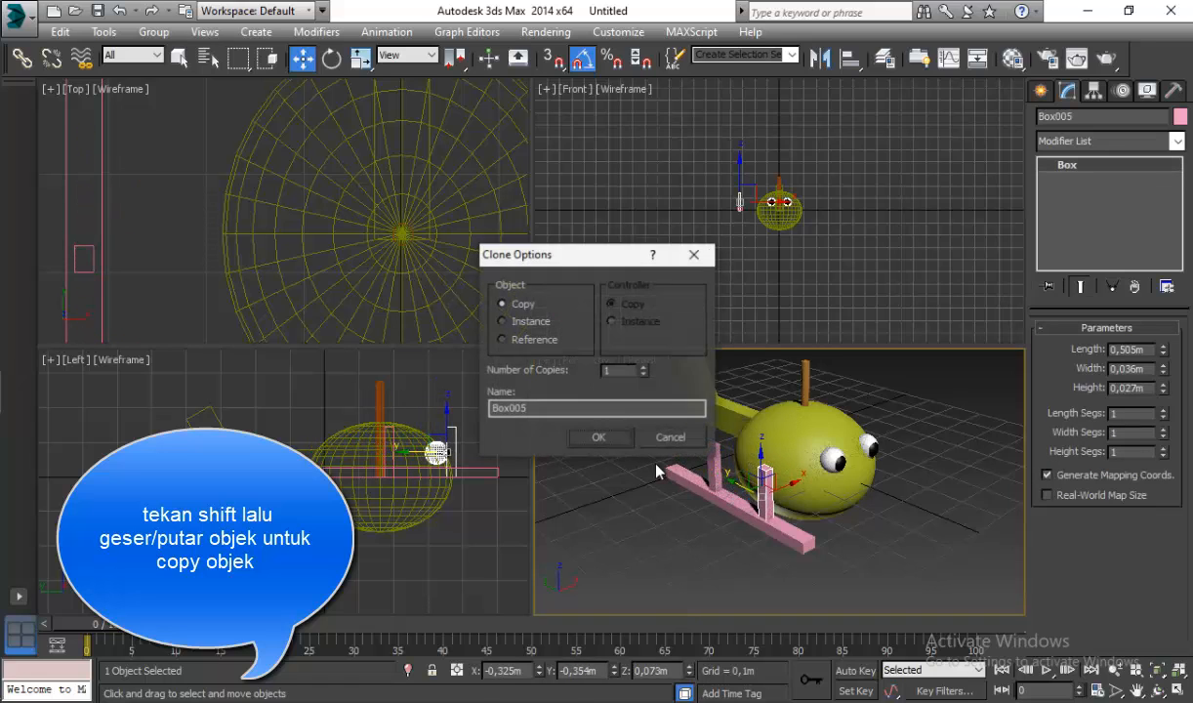
click(615, 436)
Step: Select the long box and both posts and set their object colour to white
ctrl+click(697, 482)
ctrl+click(697, 482)
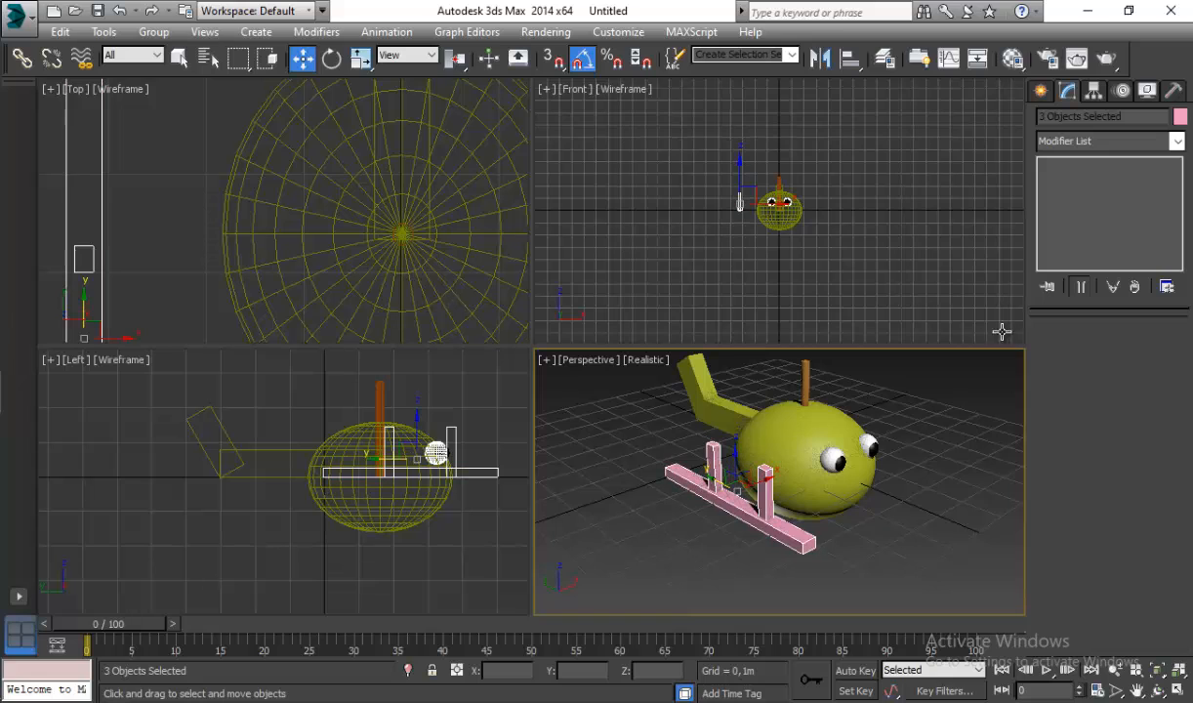
click(1180, 116)
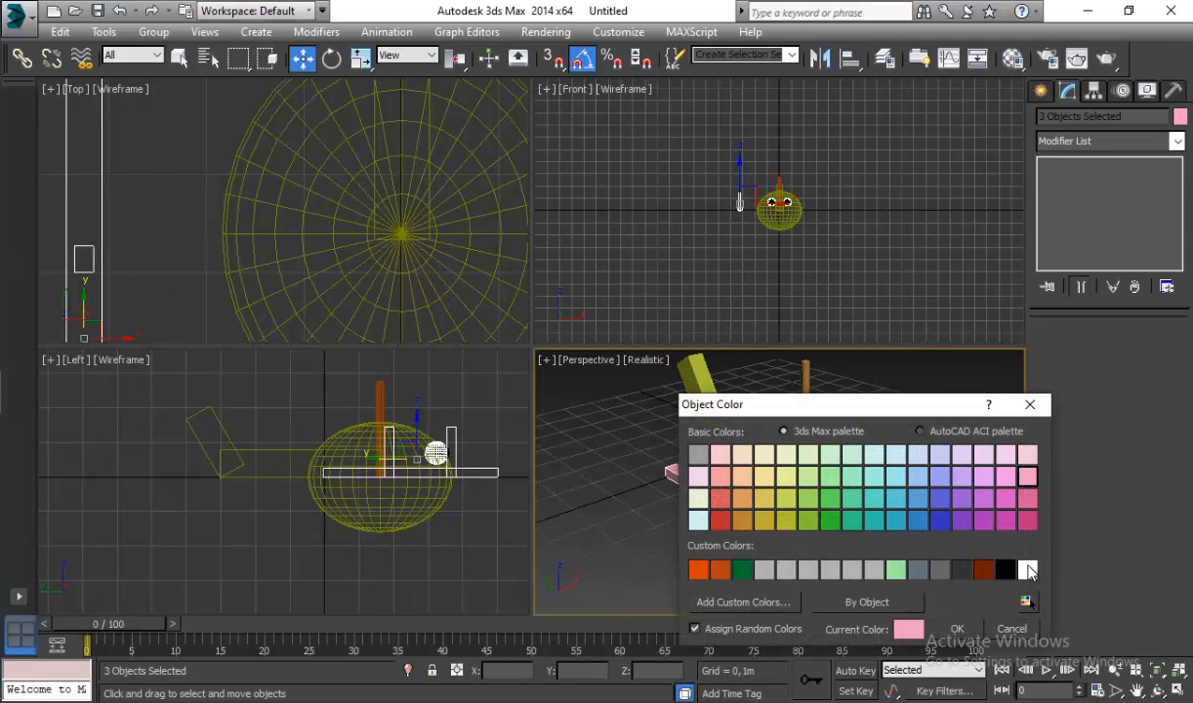
click(1028, 569)
click(967, 631)
Step: Group the three white boxes into a single landing skid
middle_drag(831, 378, 638, 365)
click(153, 32)
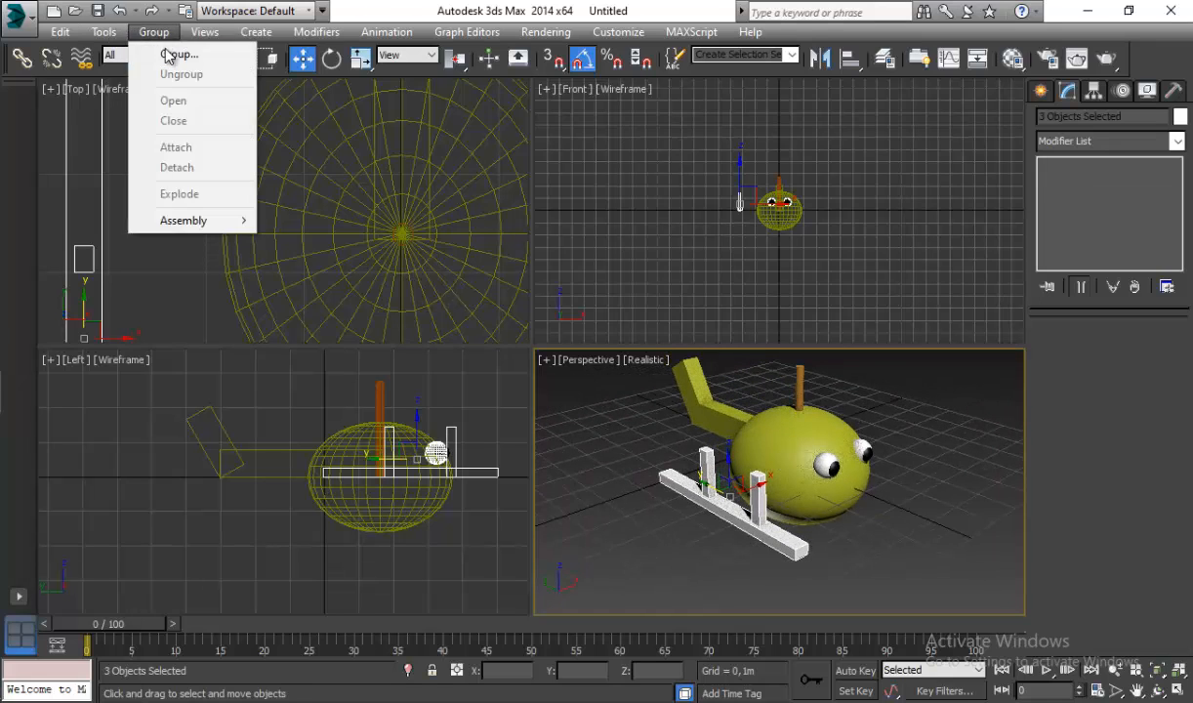
click(164, 53)
click(608, 391)
Step: Place the skid group under one side of the body and a copy under the other, at about X 0.092 m, Y -0.156 m
scroll(156, 206, down, 3)
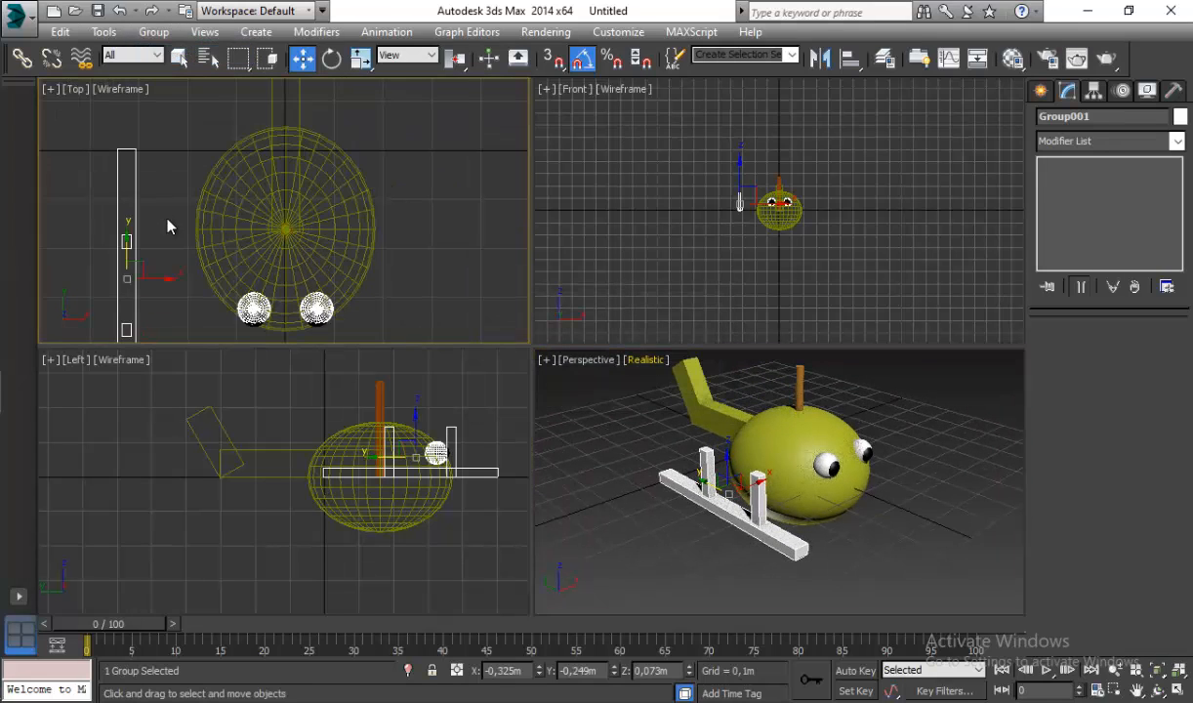
scroll(153, 230, down, 2)
mouse_move(156, 253)
mouse_down()
mouse_move(232, 220)
mouse_move(314, 244)
mouse_up()
click(596, 437)
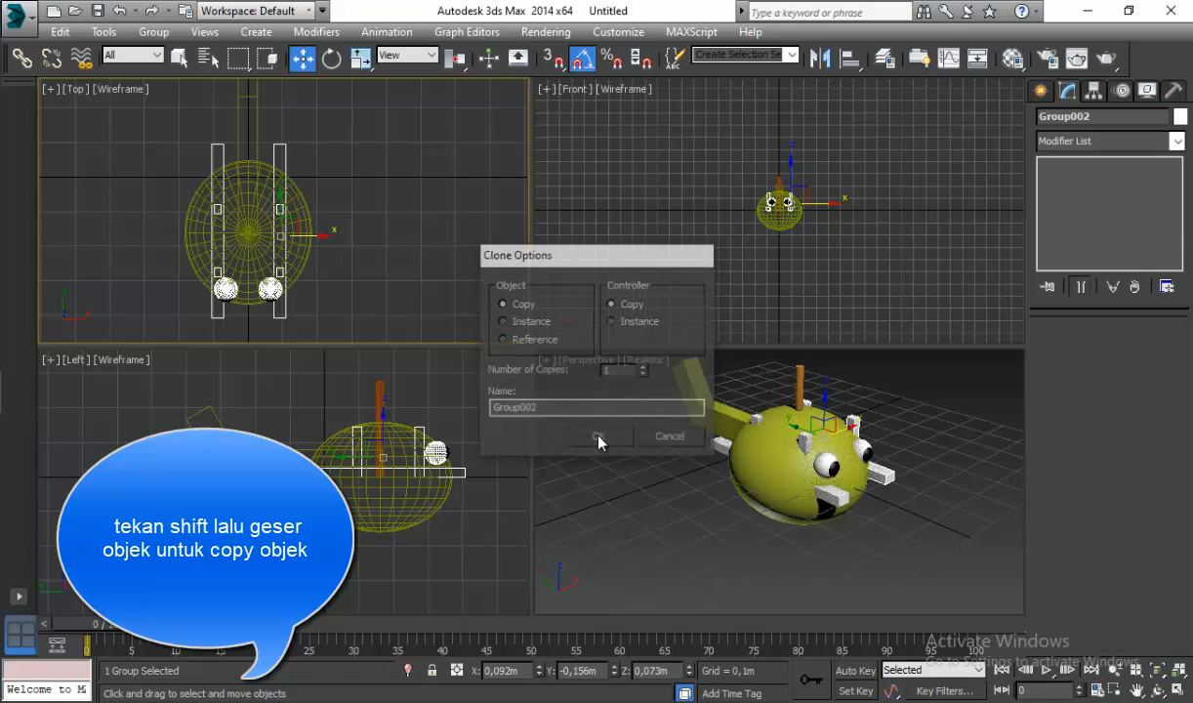
Step: Select the eyes with their pupils, the body, both tail boxes and the mast, and raise them together onto the skid posts
middle_drag(851, 471, 860, 487)
scroll(860, 486, up, 2)
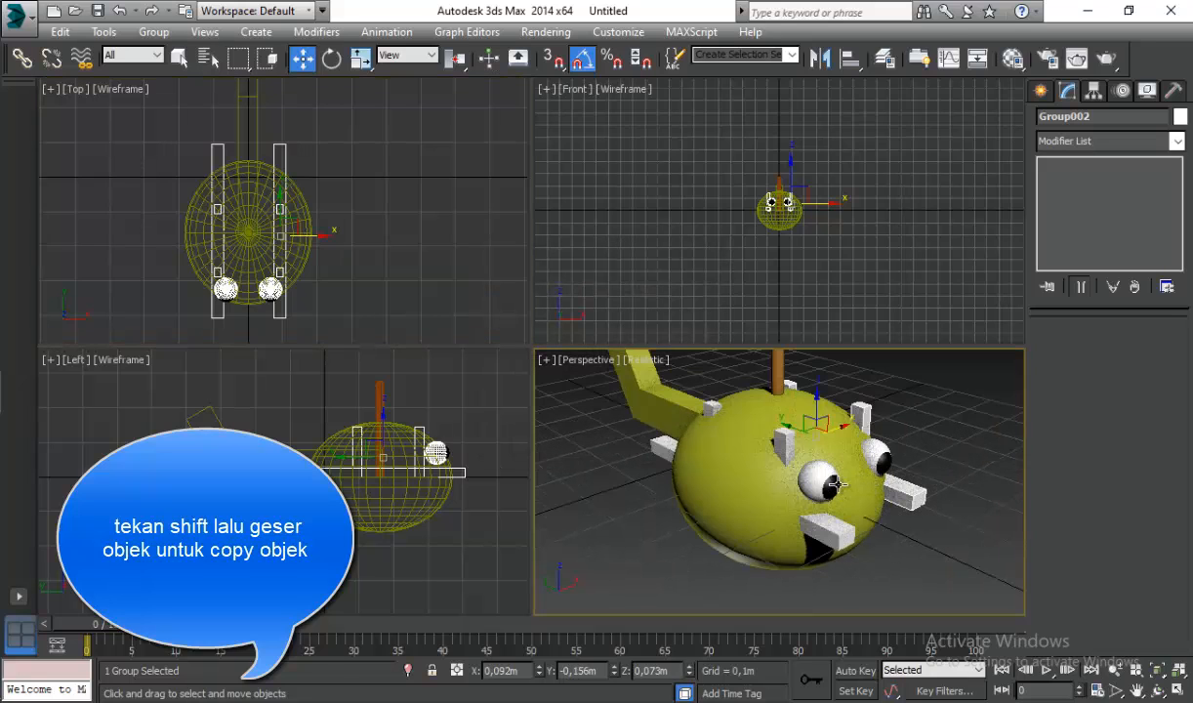
click(830, 481)
ctrl+click(877, 461)
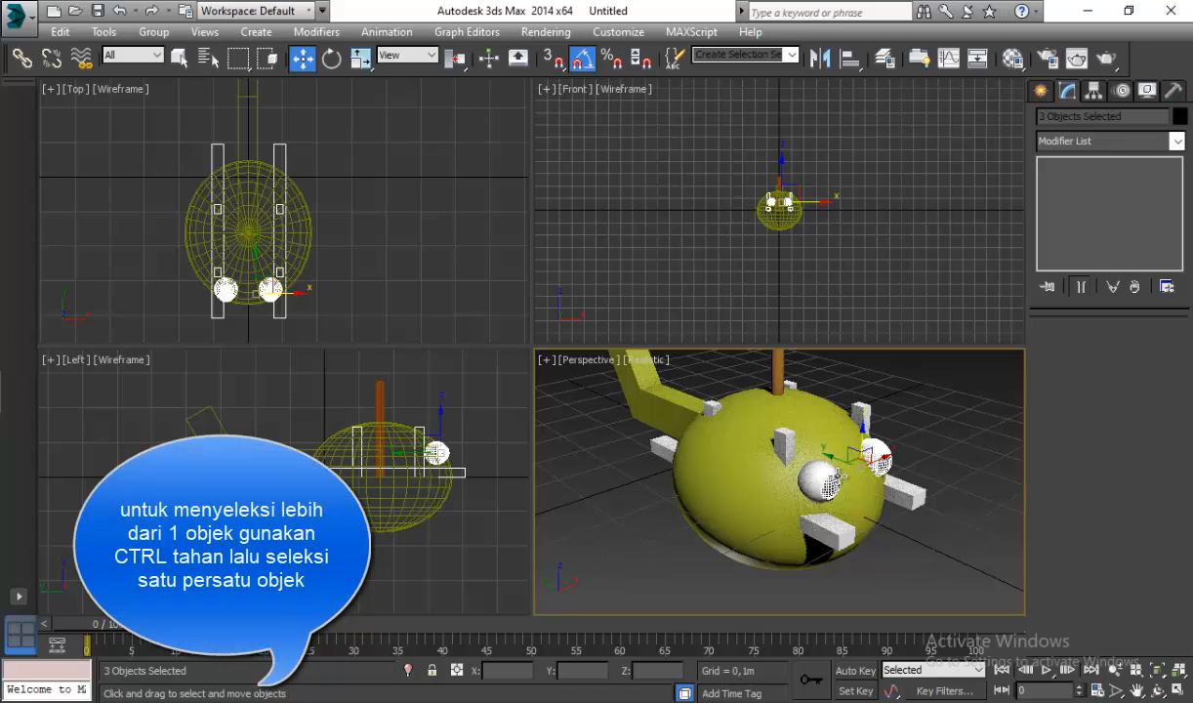
ctrl+click(772, 414)
ctrl+click(677, 398)
ctrl+click(627, 377)
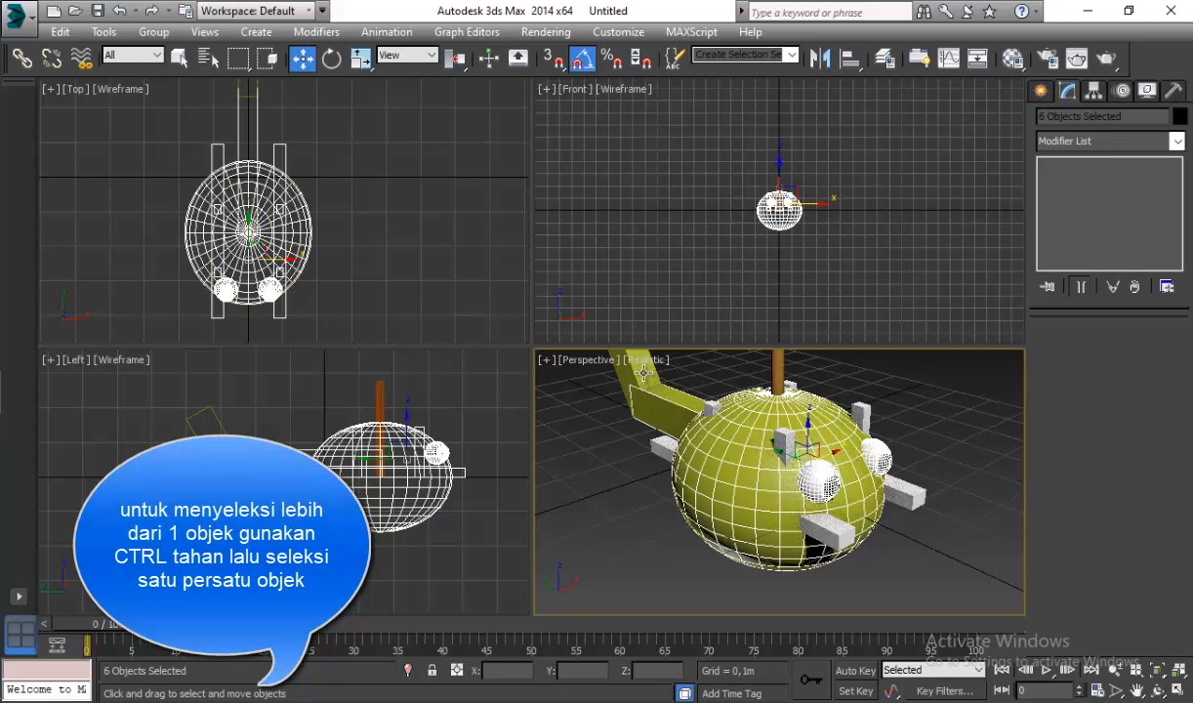
ctrl+click(619, 363)
ctrl+click(777, 369)
scroll(776, 420, down, 5)
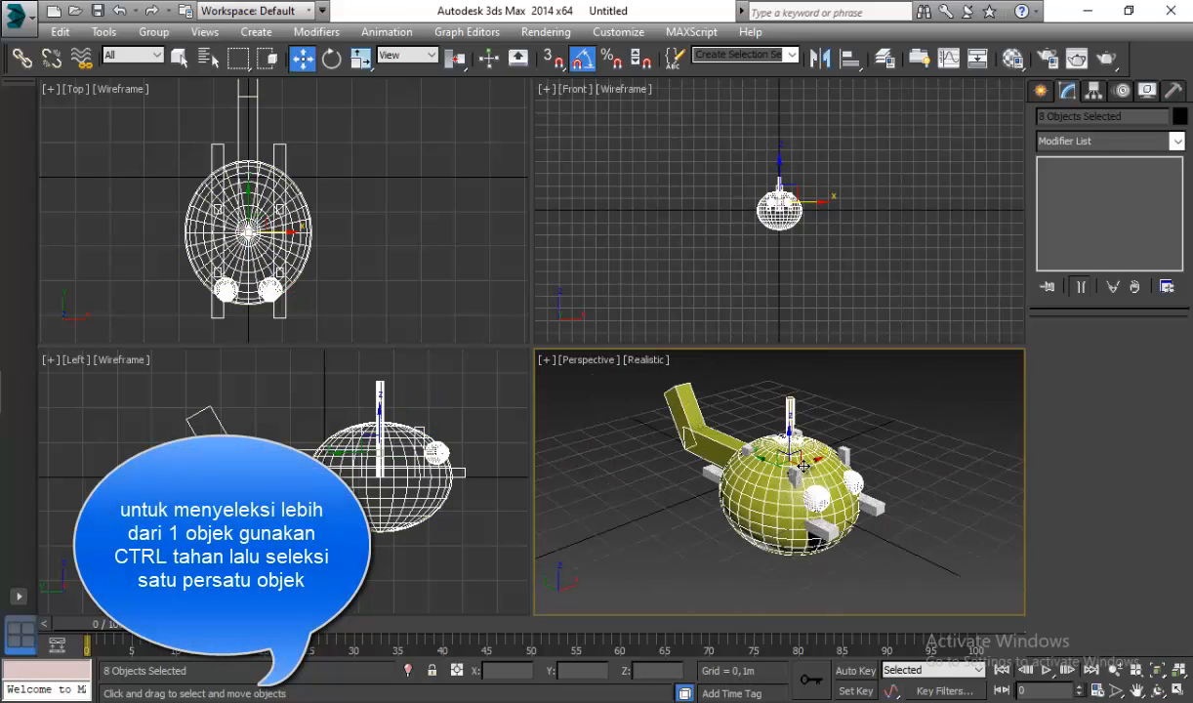
scroll(786, 430, up, 3)
drag(787, 431, 831, 336)
Step: Shift the raised helicopter parts slightly forward along Y over the skids, then clear the selection
middle_drag(395, 374, 394, 432)
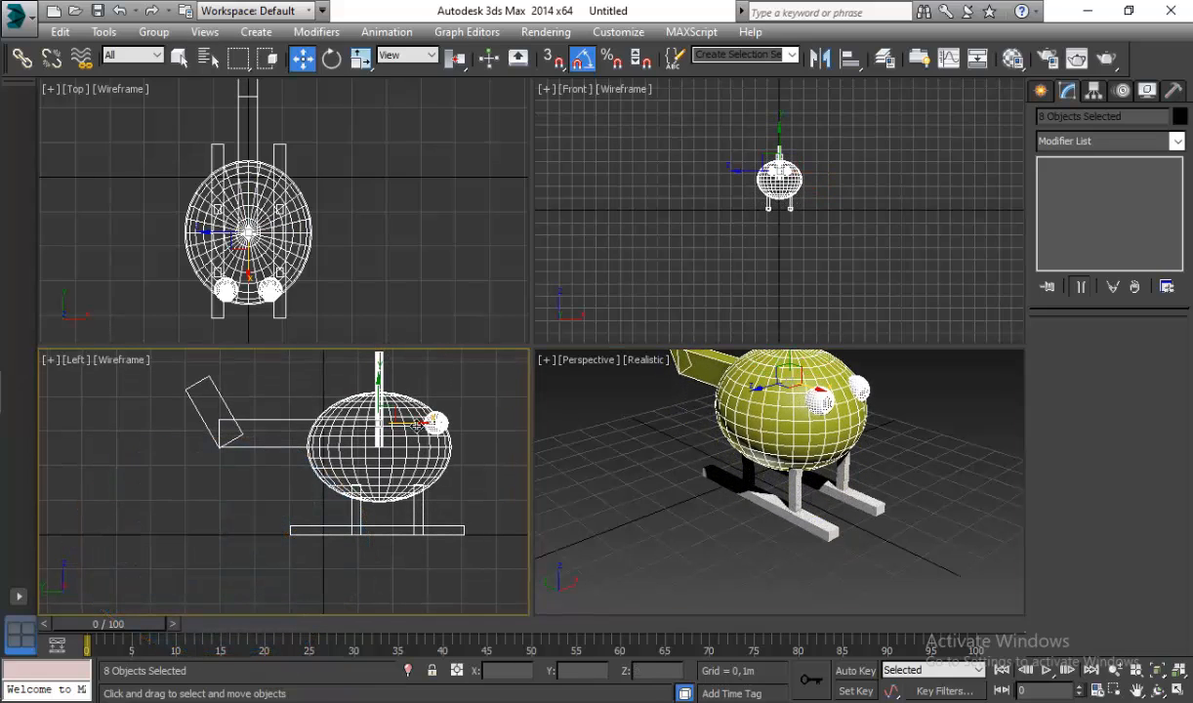
drag(418, 423, 426, 423)
middle_drag(405, 444, 409, 462)
middle_click(814, 433)
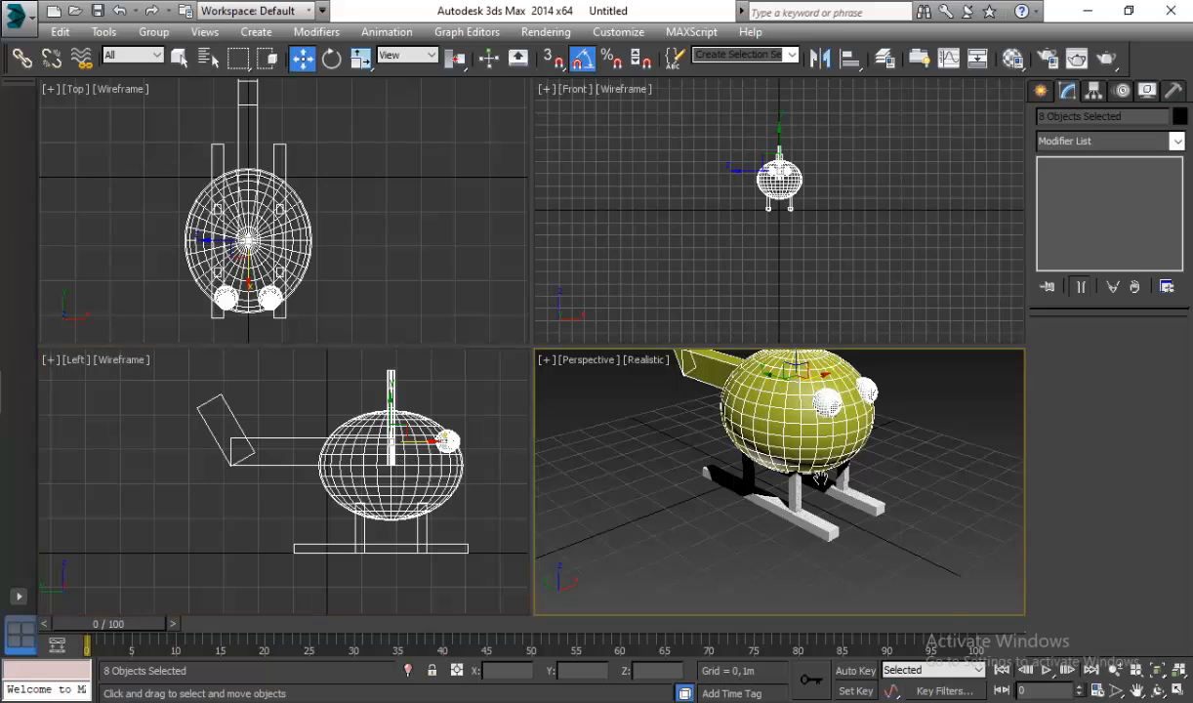
scroll(813, 432, down, 2)
middle_drag(813, 432, 817, 480)
click(693, 470)
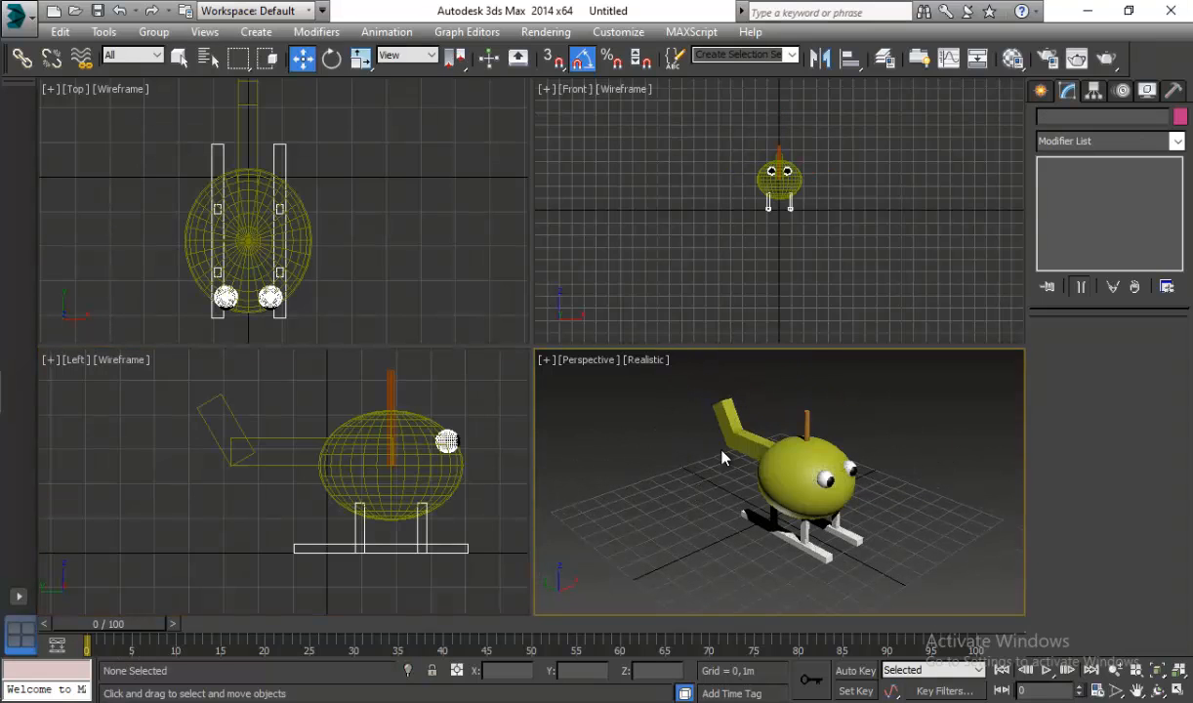
Step: Set the rotor mast cylinder's object colour to black and deselect it
drag(952, 625, 911, 532)
click(911, 530)
scroll(843, 461, up, 3)
click(785, 406)
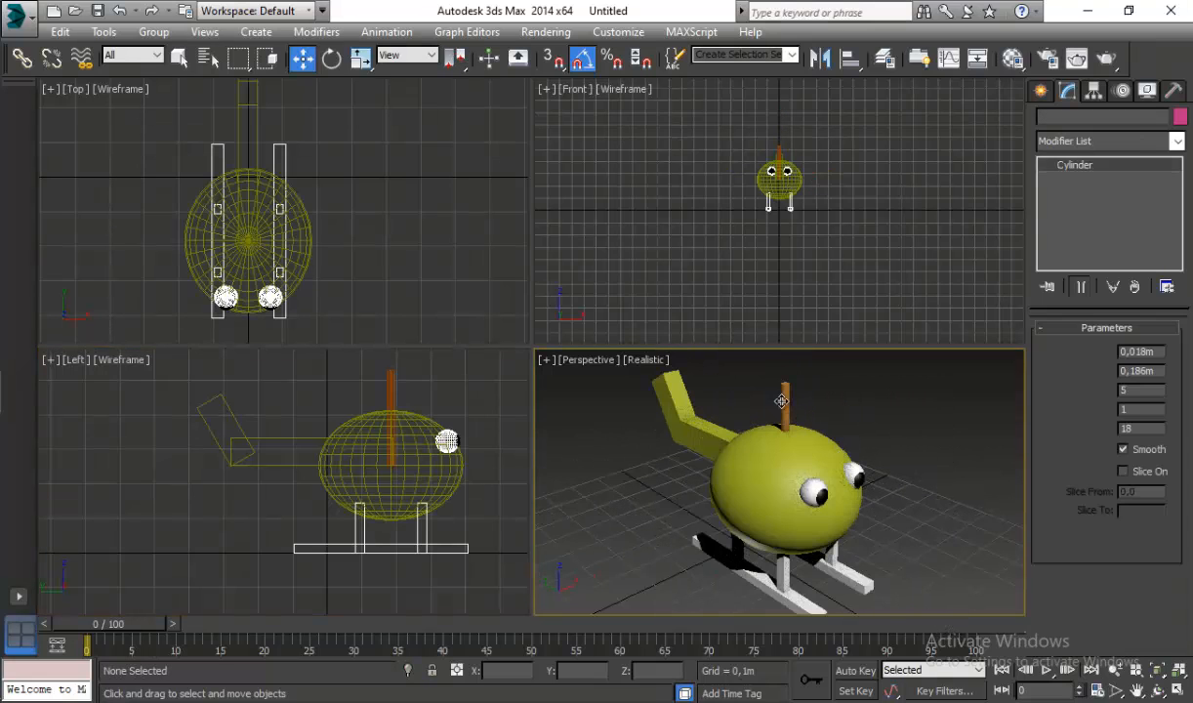
click(1180, 116)
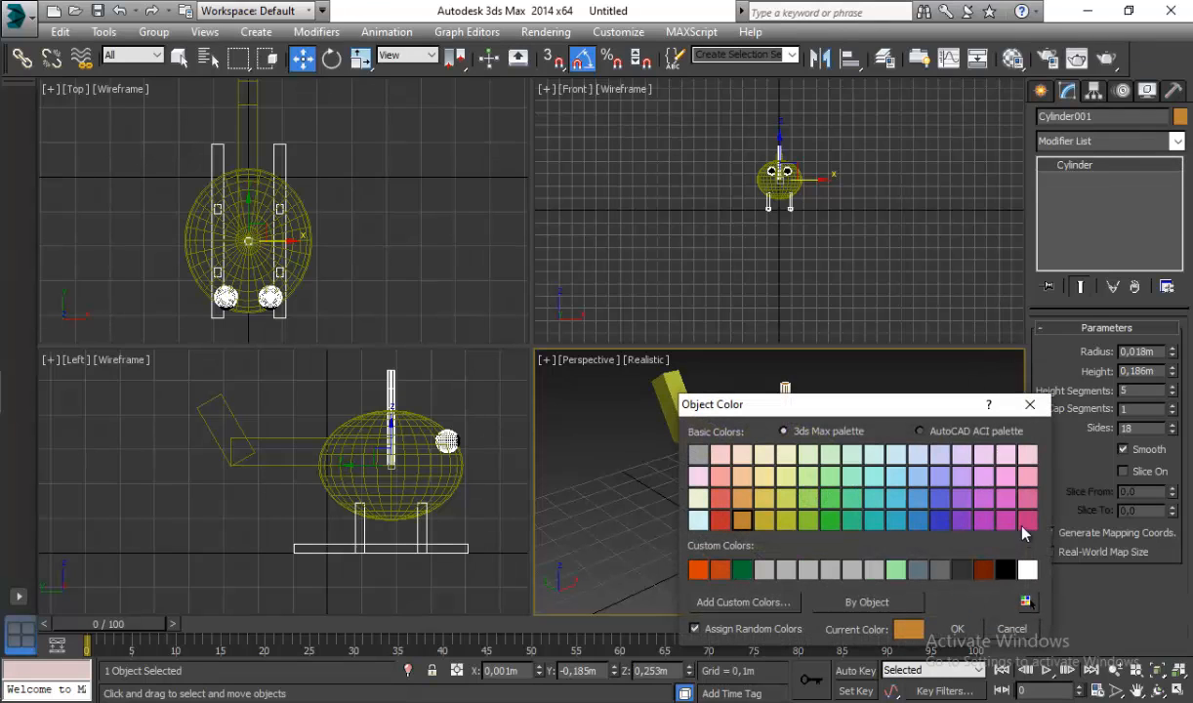
click(1005, 571)
click(957, 628)
click(905, 494)
scroll(887, 460, down, 3)
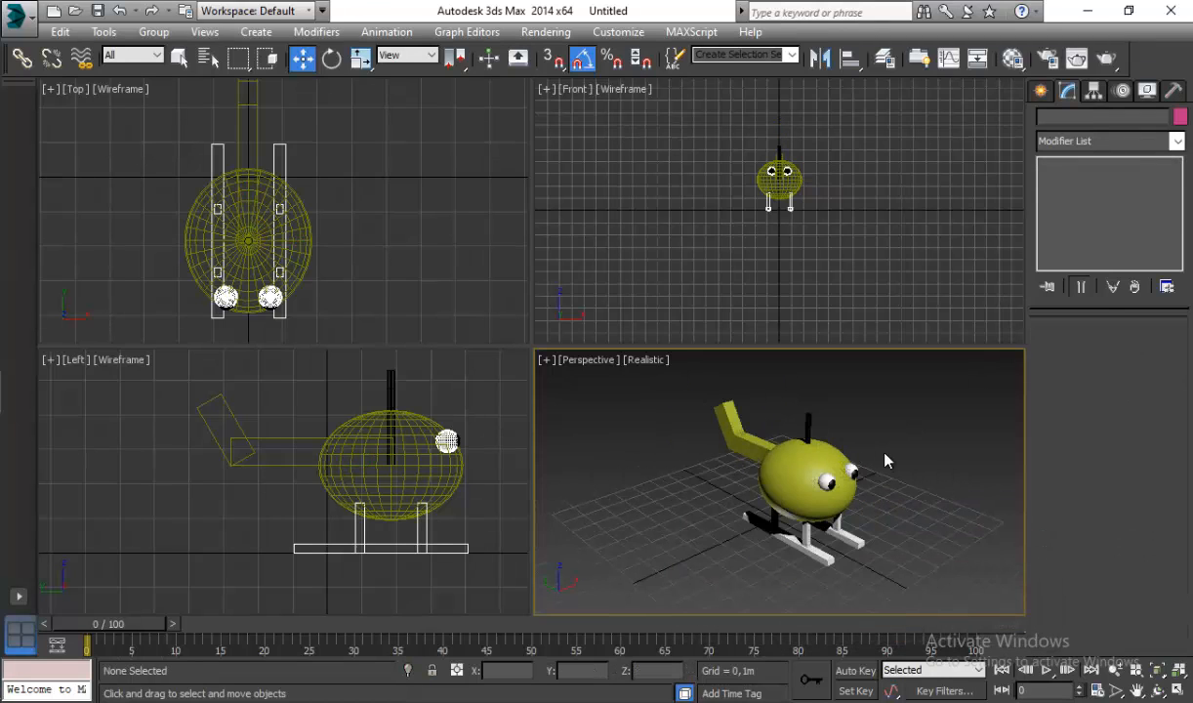
Step: Group all the helicopter parts under the name "badan heli"
drag(699, 417, 925, 578)
click(153, 31)
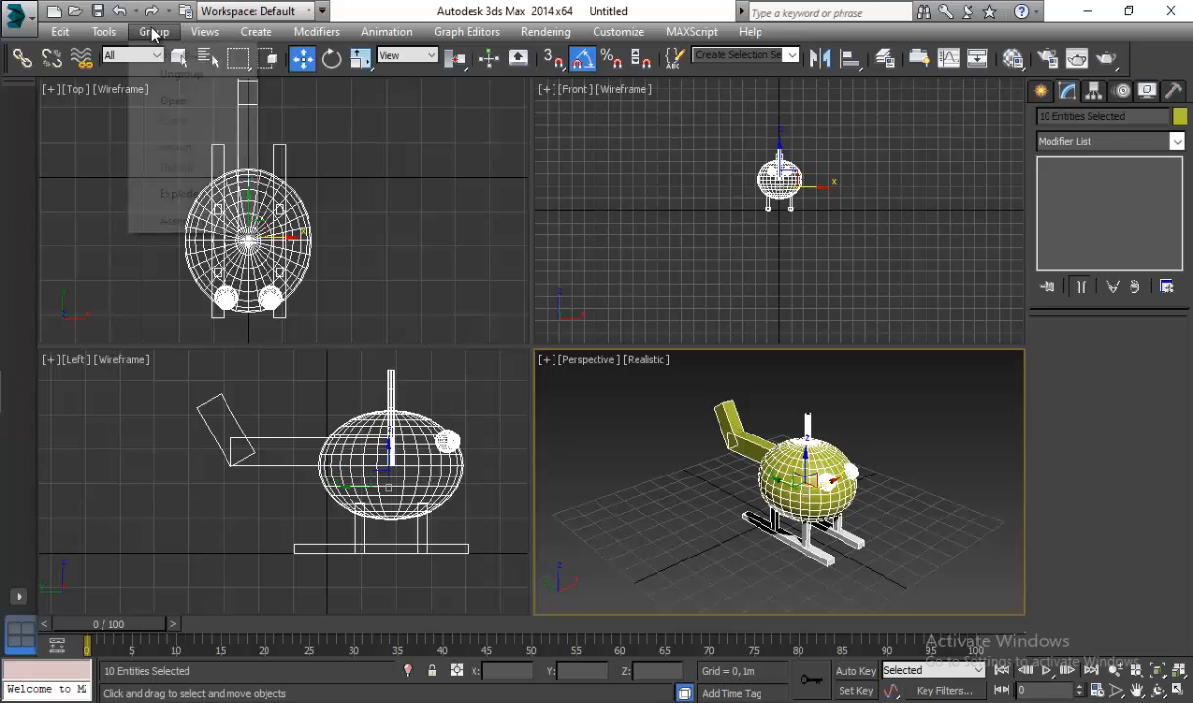
click(176, 54)
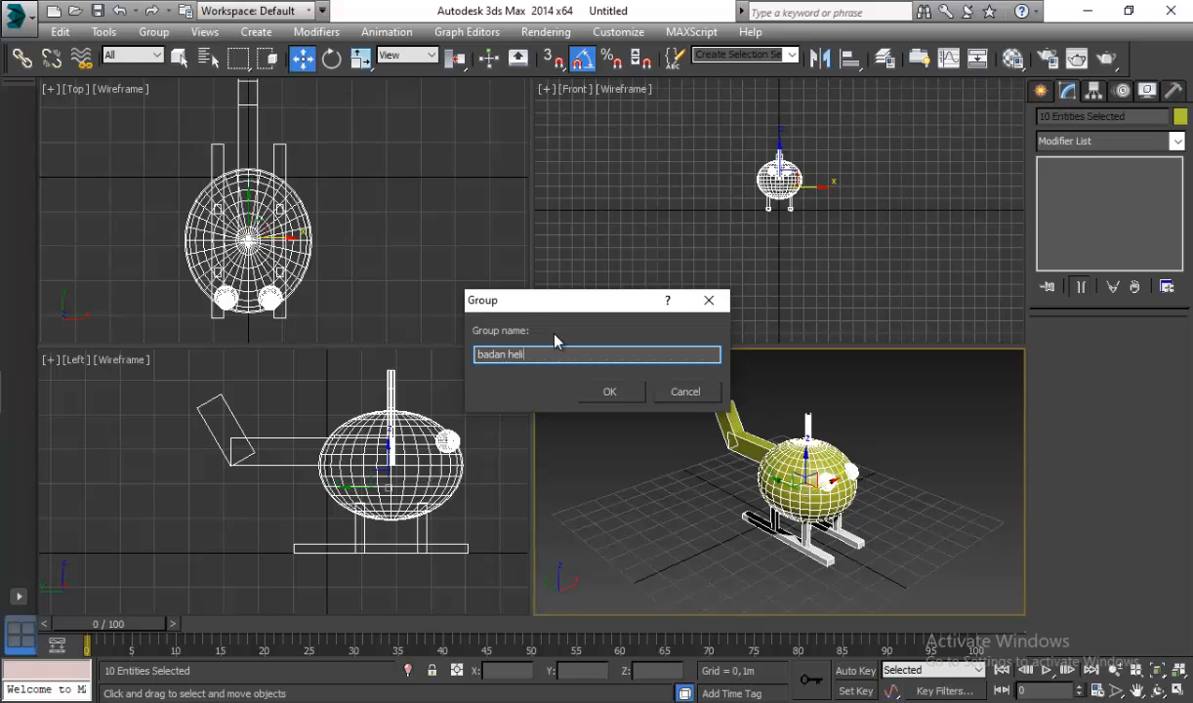
click(609, 393)
click(688, 480)
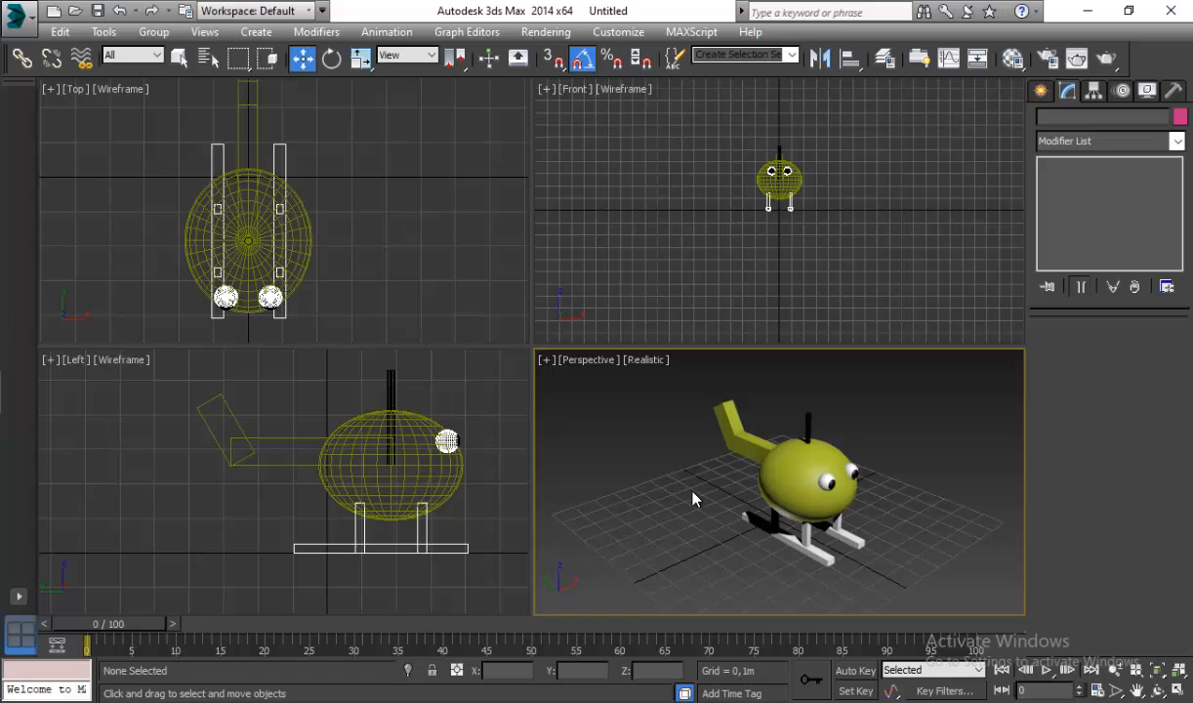
Step: Create a long flat rotor-blade box beside the helicopter, about 0.086 m long, 1.328 m wide and 0.021 m high
scroll(695, 500, down, 3)
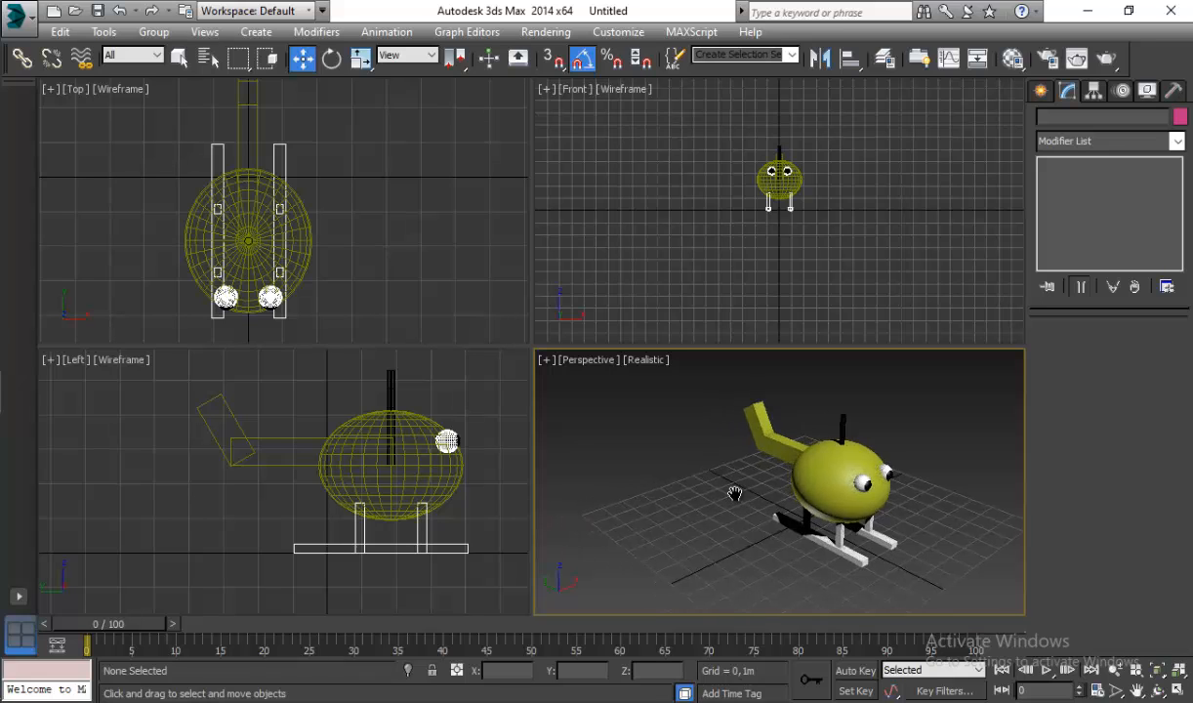
middle_drag(698, 472, 813, 497)
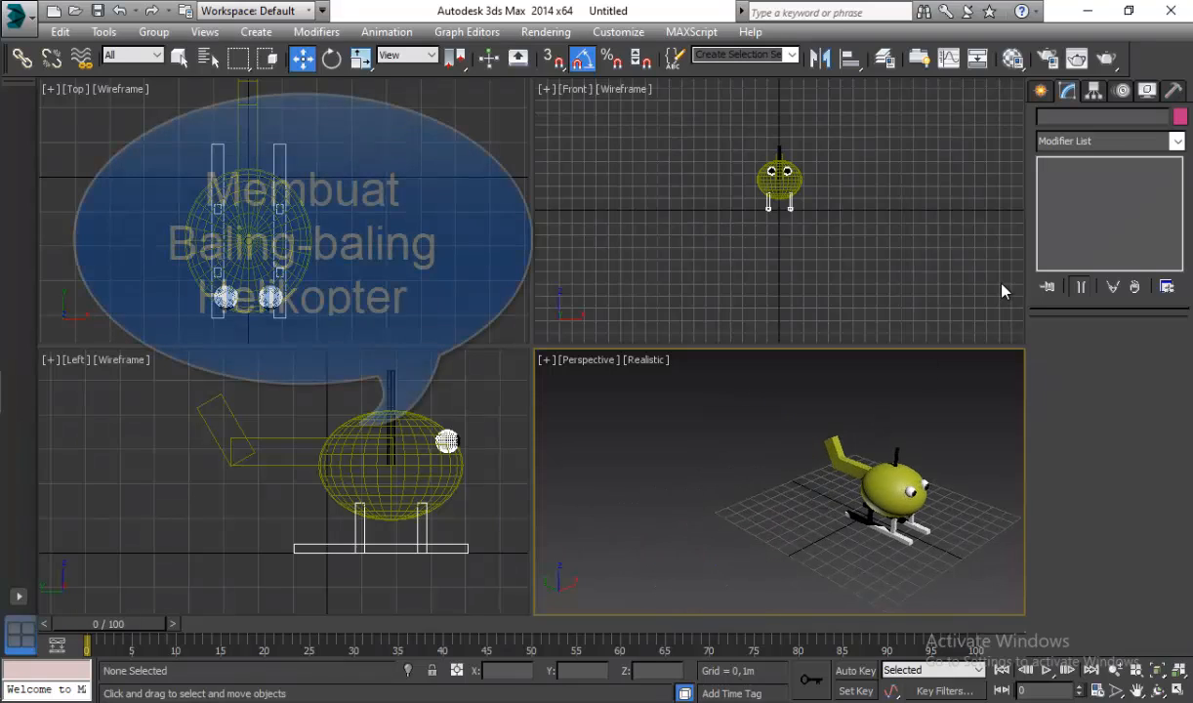
click(1041, 90)
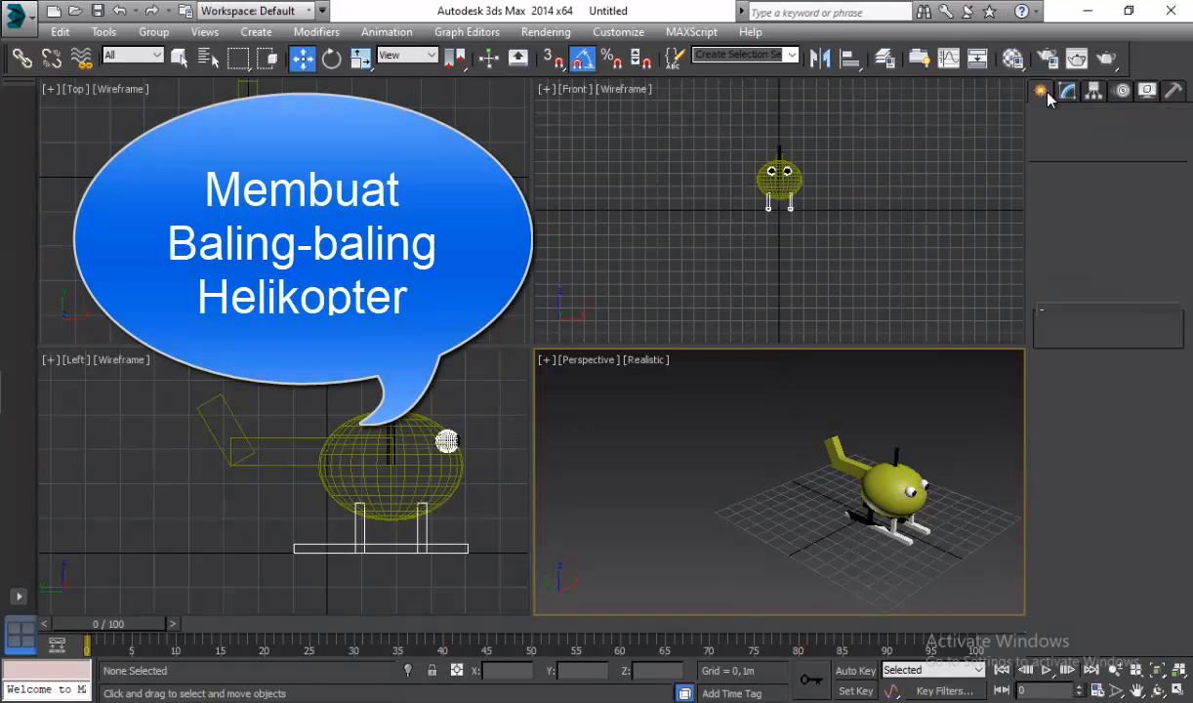
click(1073, 207)
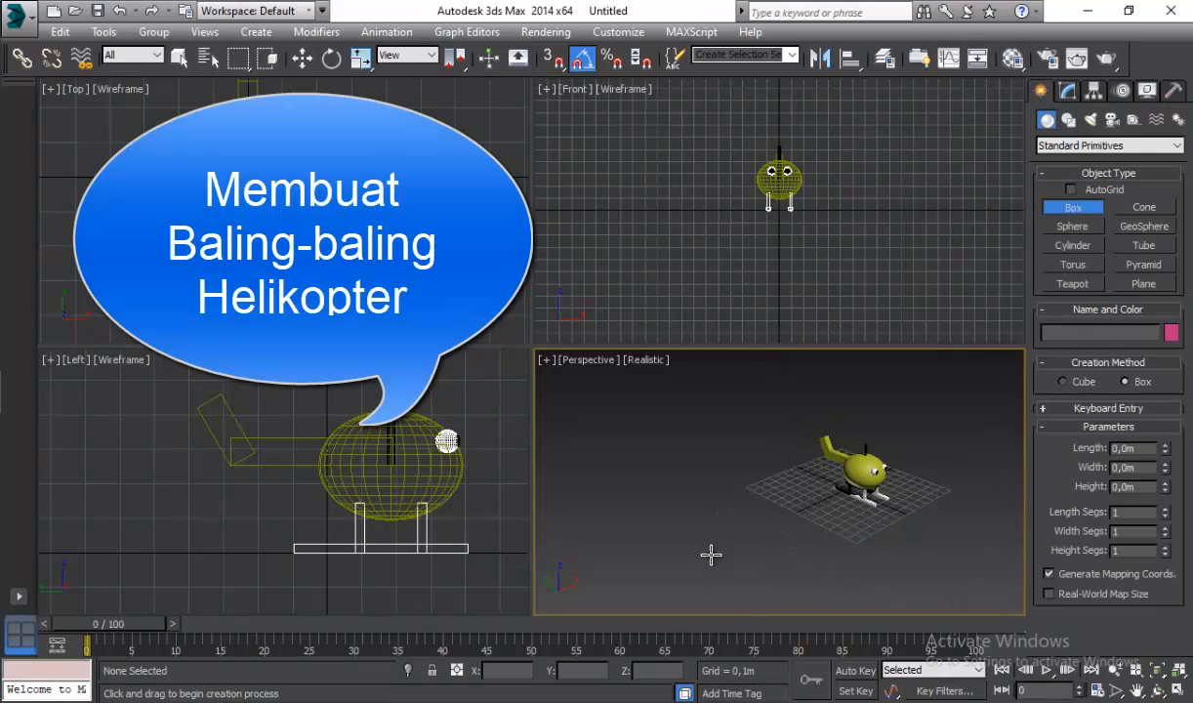
drag(710, 555, 823, 518)
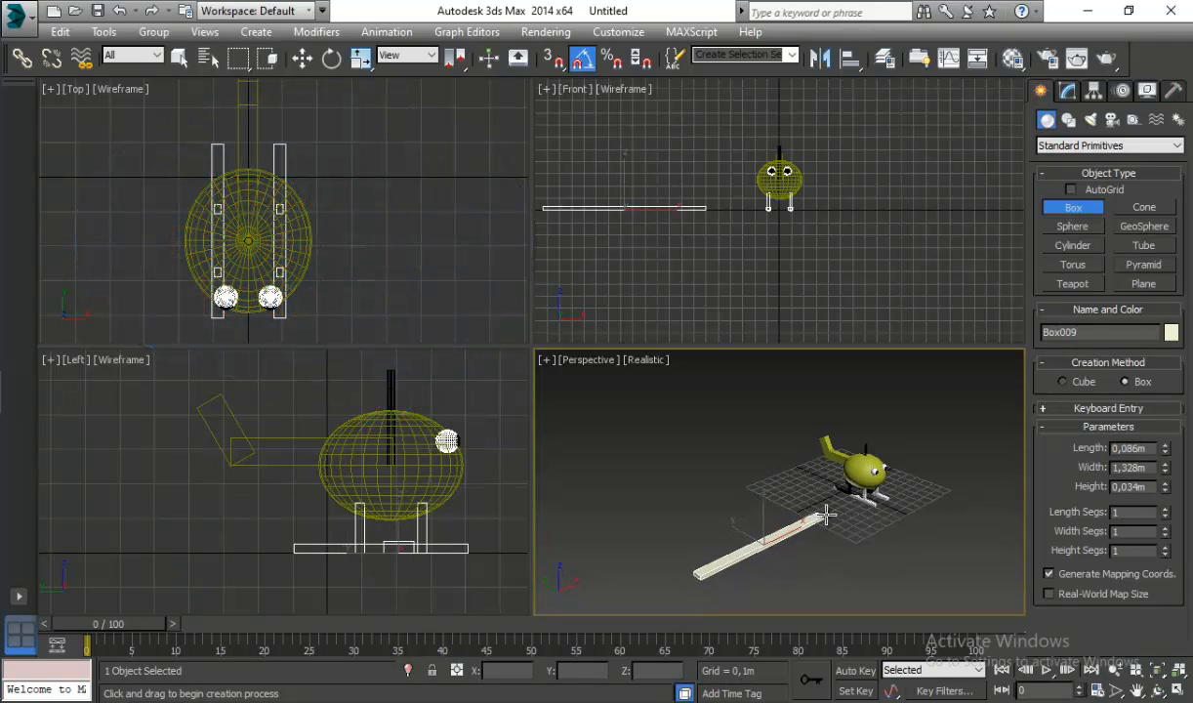
Step: Move the blade box closer to the helicopter in the ground plane, to about X -1.099 m, Y -0.111 m
click(302, 59)
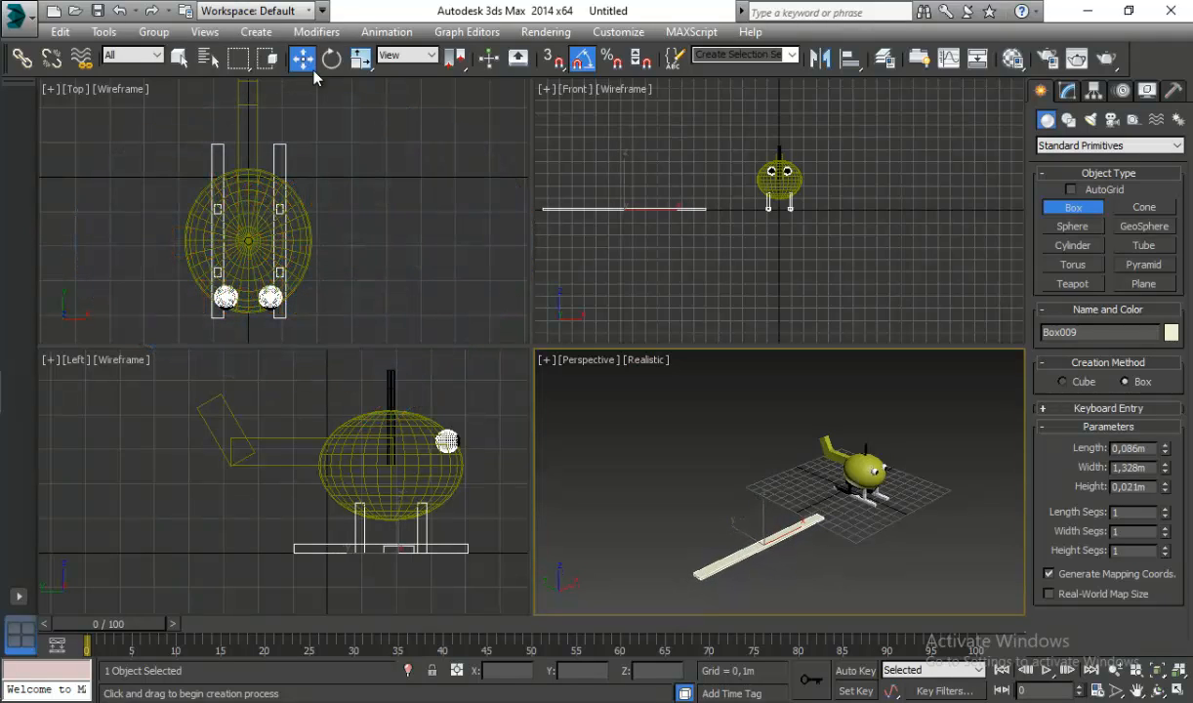
scroll(478, 215, down, 3)
middle_drag(303, 174, 364, 178)
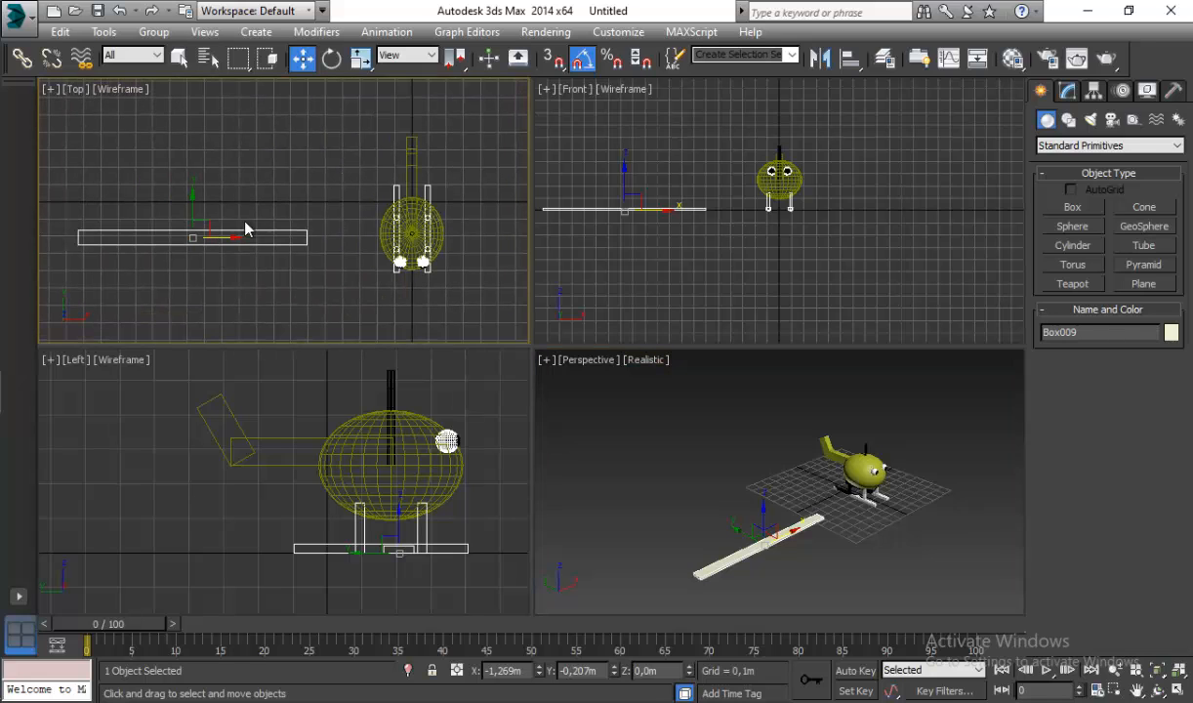
drag(205, 217, 238, 202)
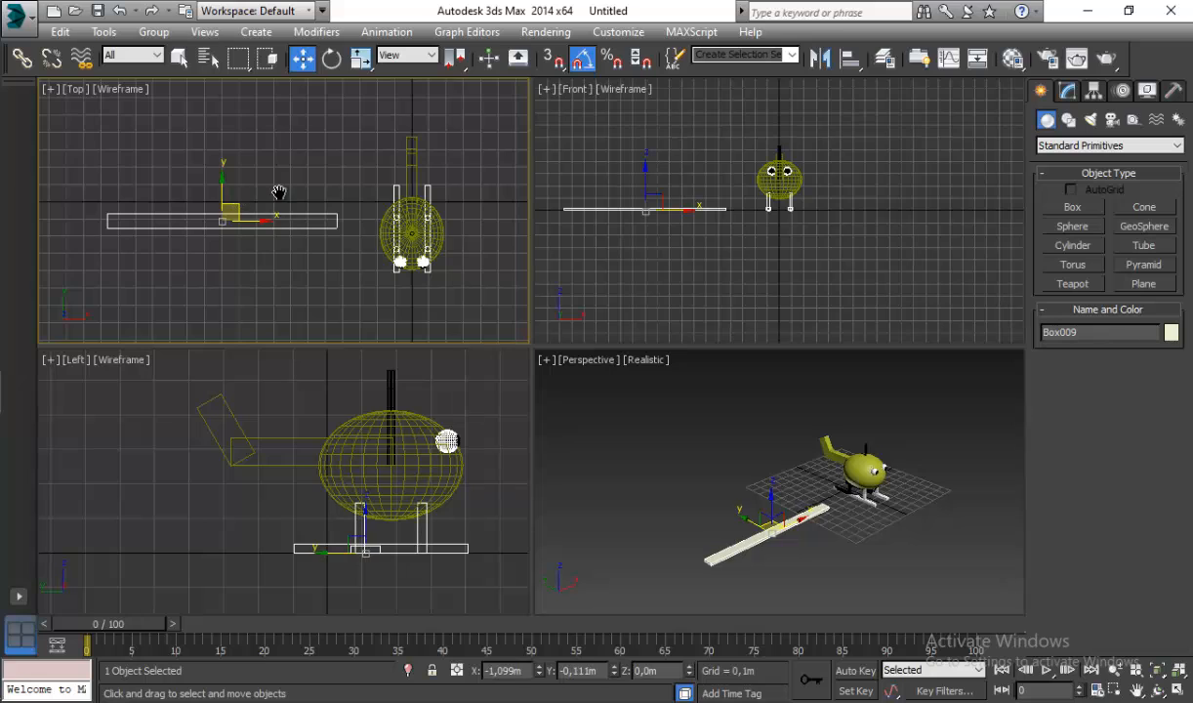
middle_drag(275, 193, 311, 197)
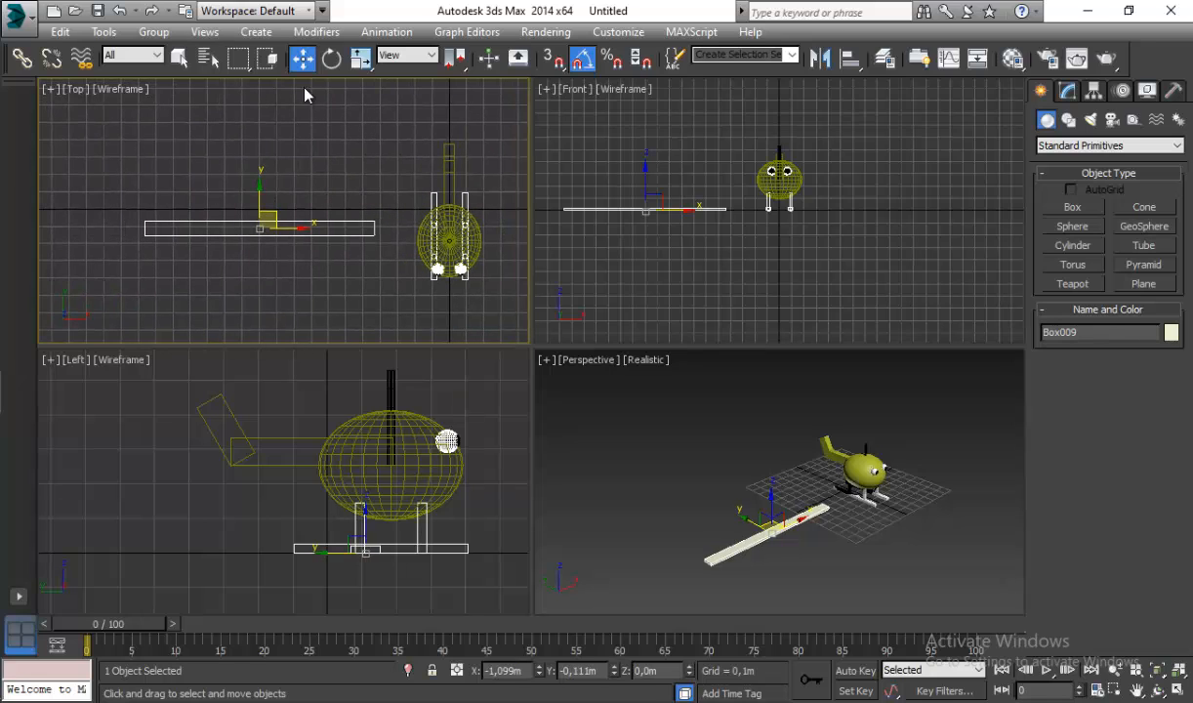
Step: Shorten the rotor-blade box and rotate one copy of it by 90 degrees to form a cross
click(360, 57)
mouse_move(301, 227)
mouse_down()
mouse_move(264, 114)
mouse_move(249, 107)
mouse_up()
click(332, 58)
click(599, 437)
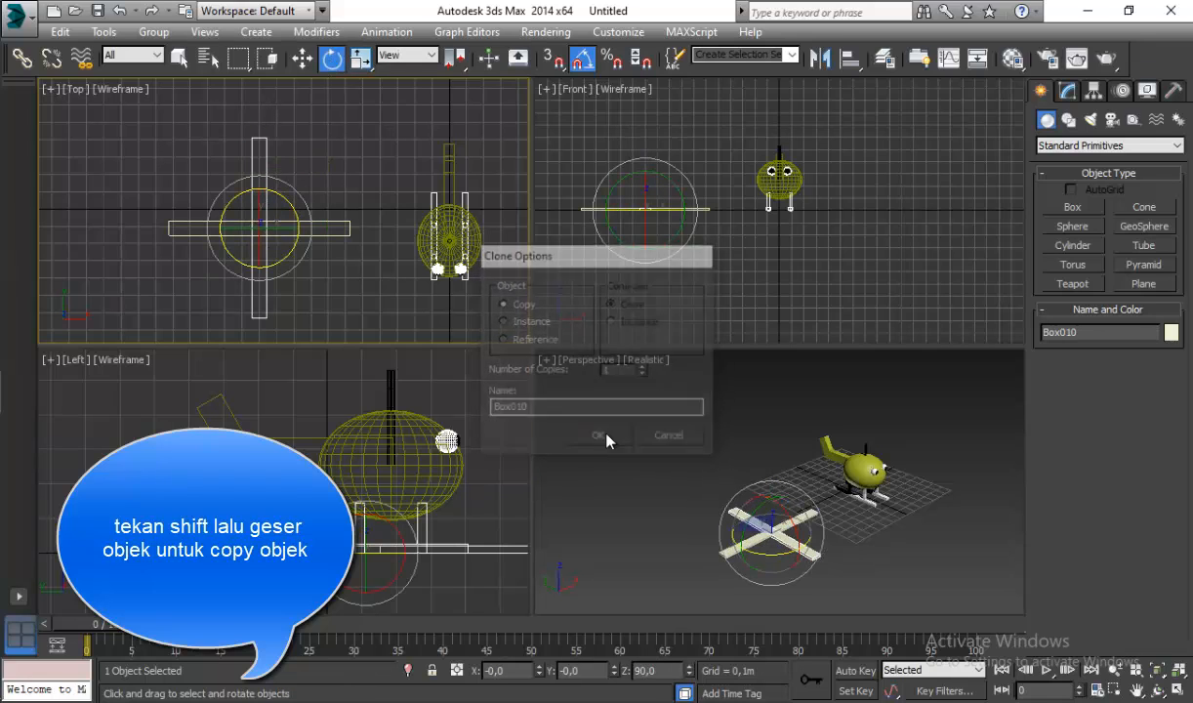
Step: Group the two crossed blade boxes under the name "baling baling heli"
click(207, 146)
drag(136, 108, 376, 315)
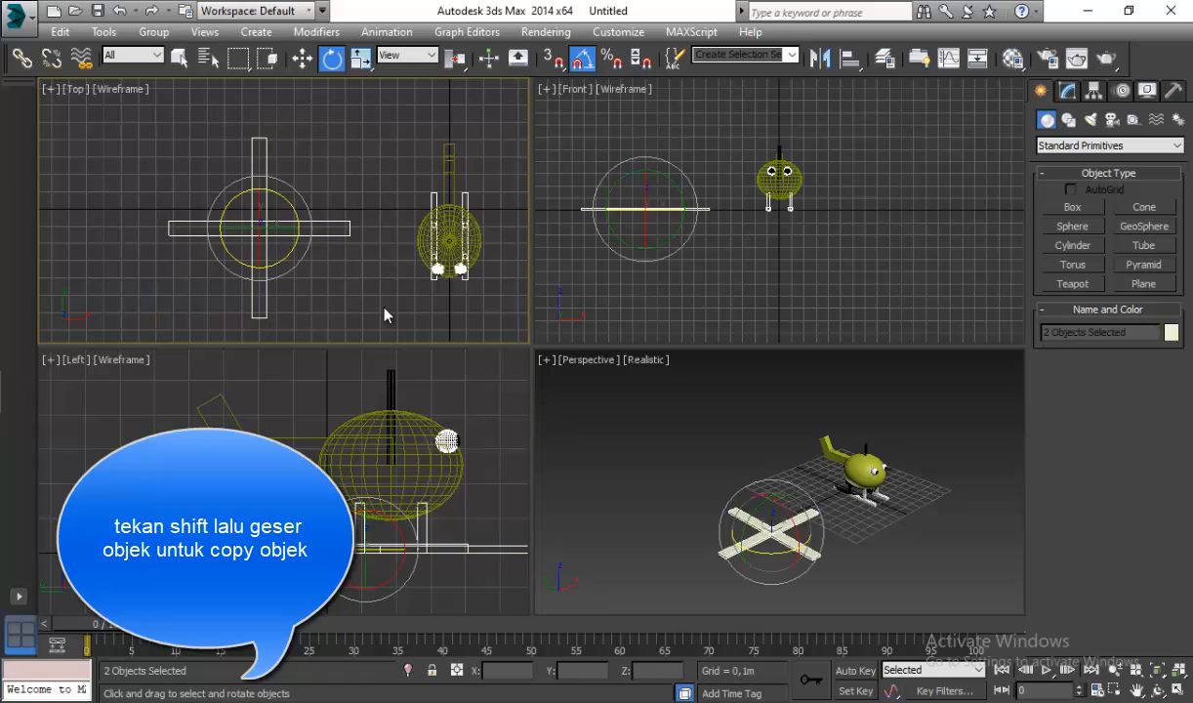
click(153, 31)
click(168, 56)
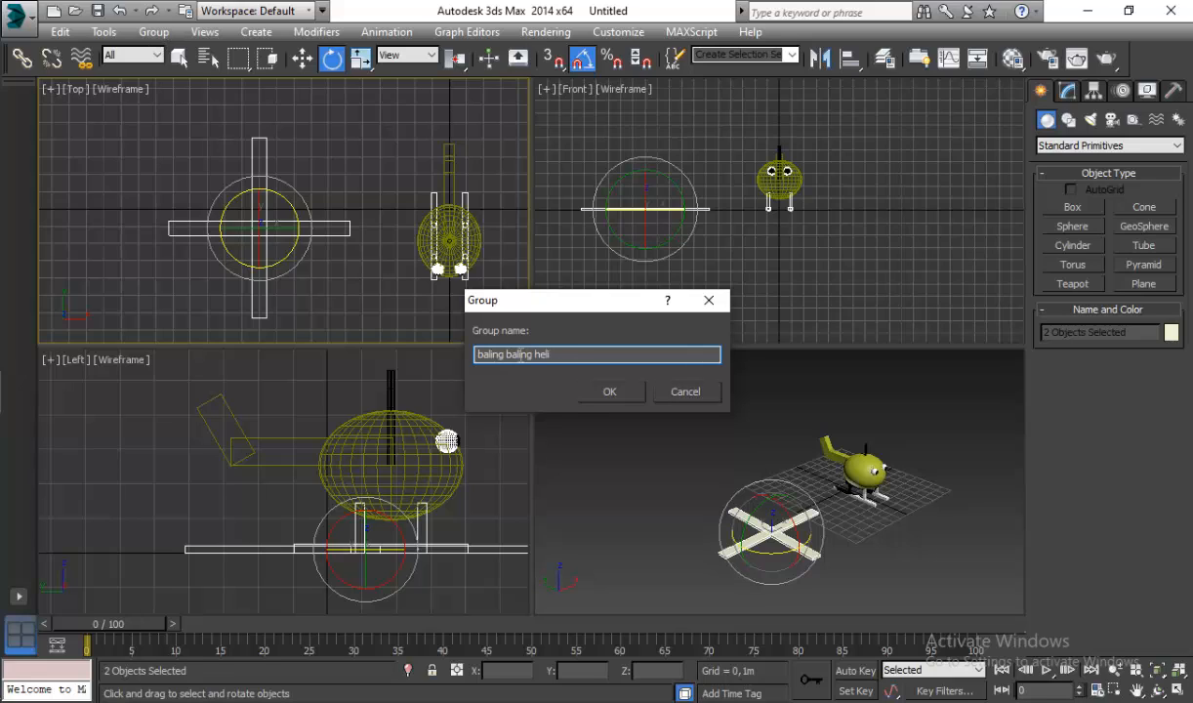
click(597, 394)
Step: Move the rotor blade group onto the mast's upper end, to about X 0.004 m, Y -0.19 m, Z 0.491 m
key(w)
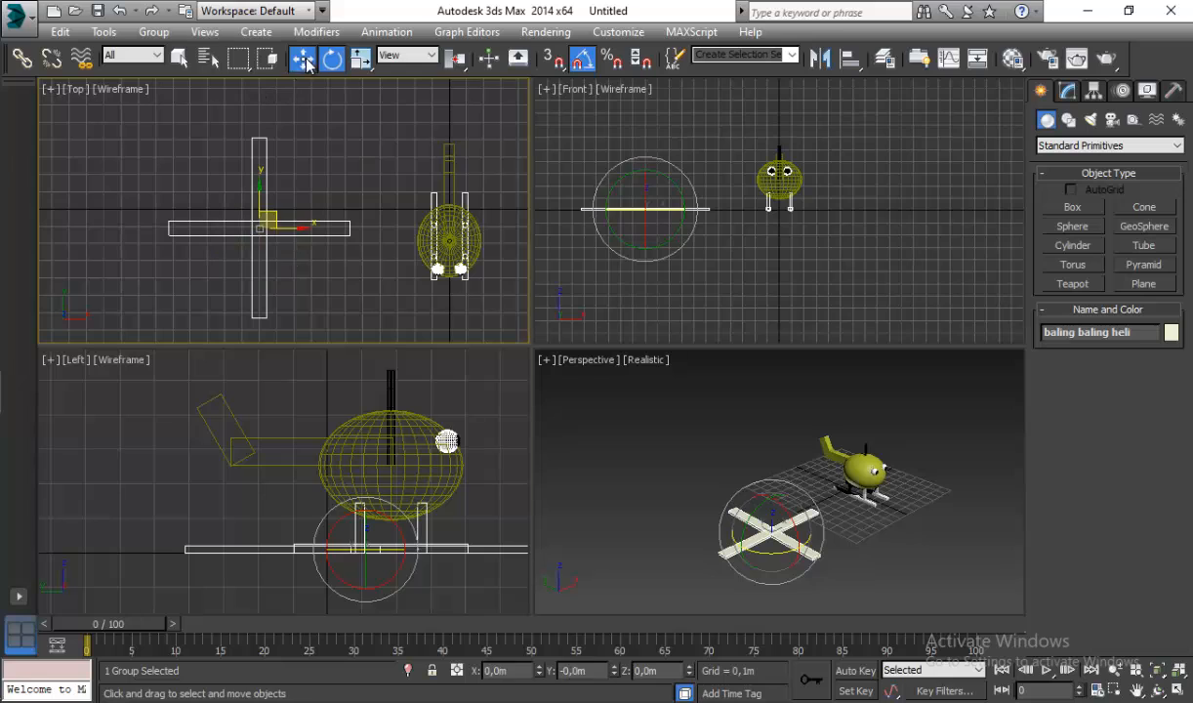
drag(275, 210, 467, 225)
scroll(881, 476, up, 4)
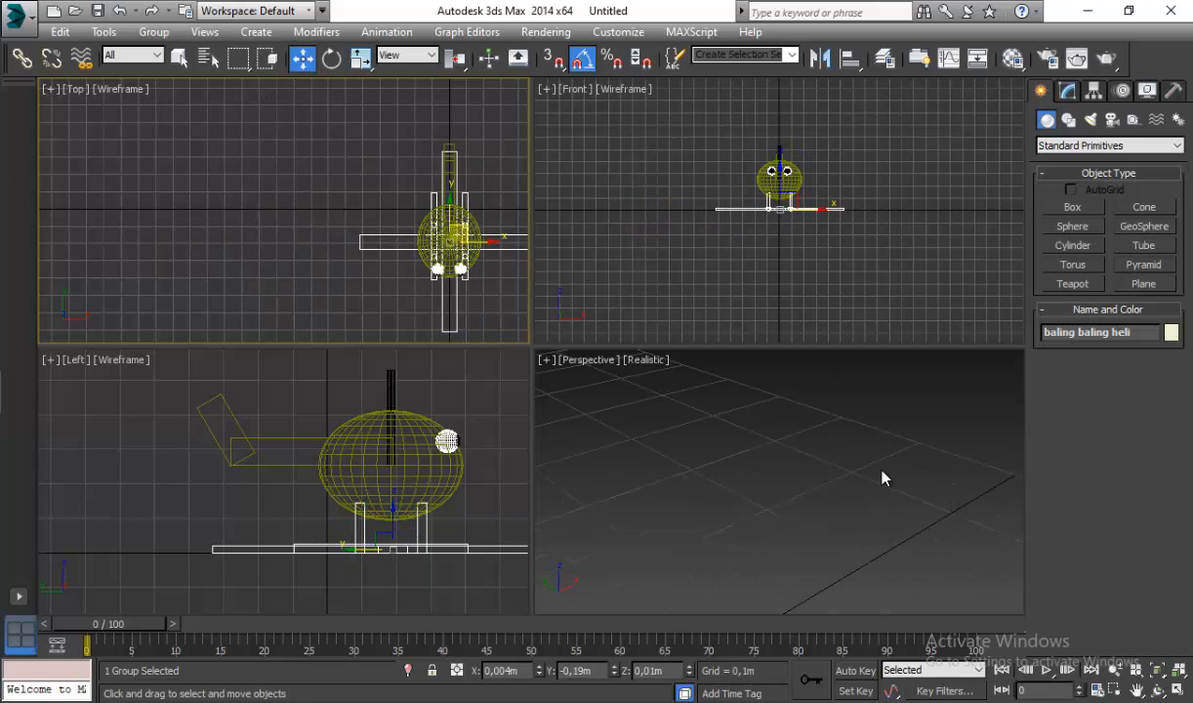
drag(837, 493, 865, 403)
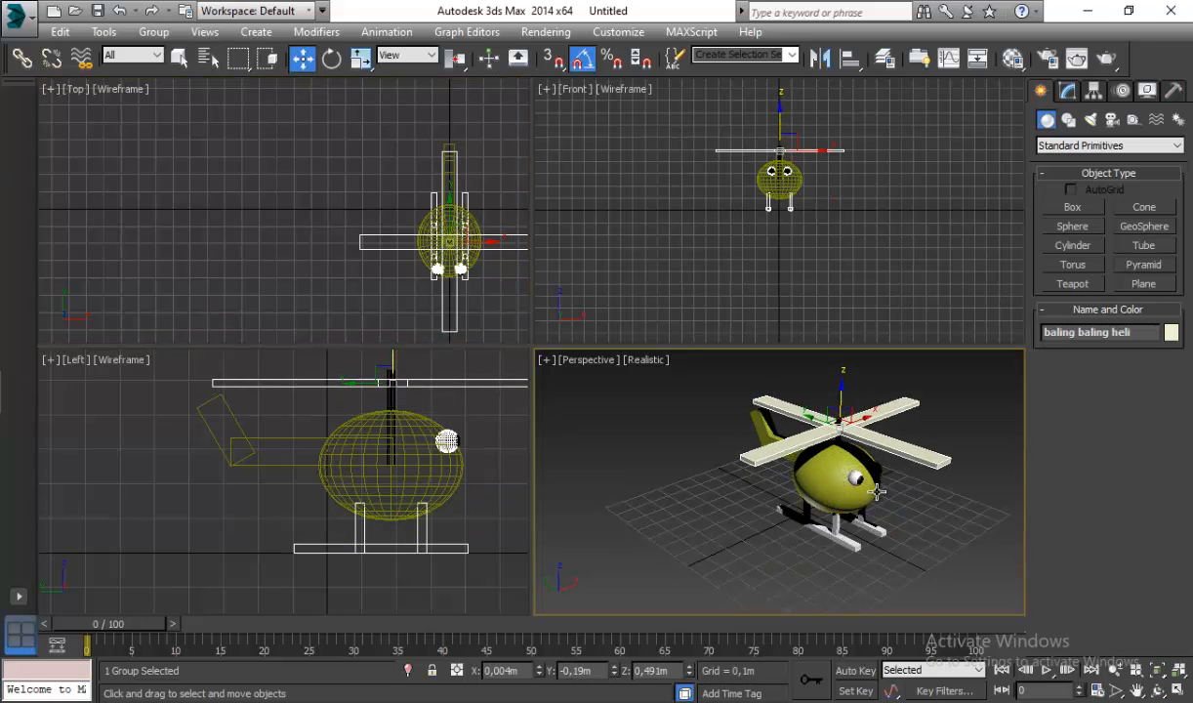
Step: Scale the rotor blade group down in the ground plane to better match the helicopter's body
alt+middle_drag(877, 491, 755, 504)
scroll(872, 471, up, 3)
scroll(860, 462, down, 3)
click(360, 58)
drag(744, 422, 766, 461)
right_click(768, 464)
alt+middle_drag(767, 463, 781, 562)
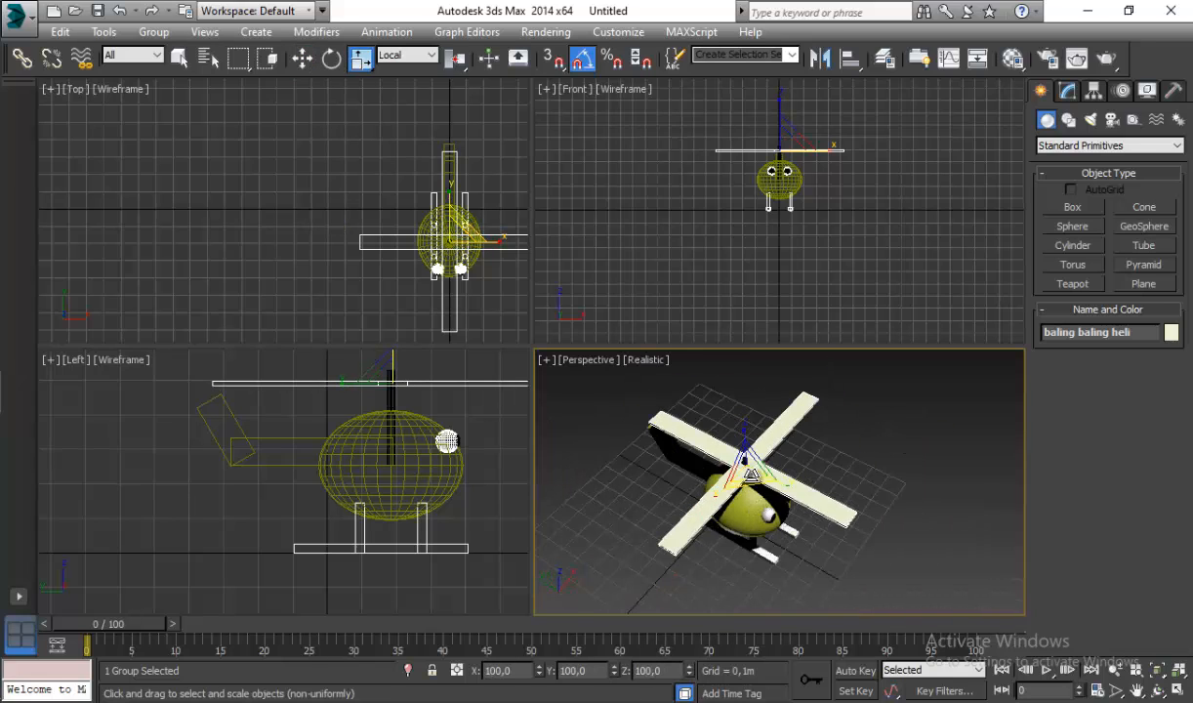
drag(751, 476, 762, 496)
alt+middle_drag(762, 496, 550, 450)
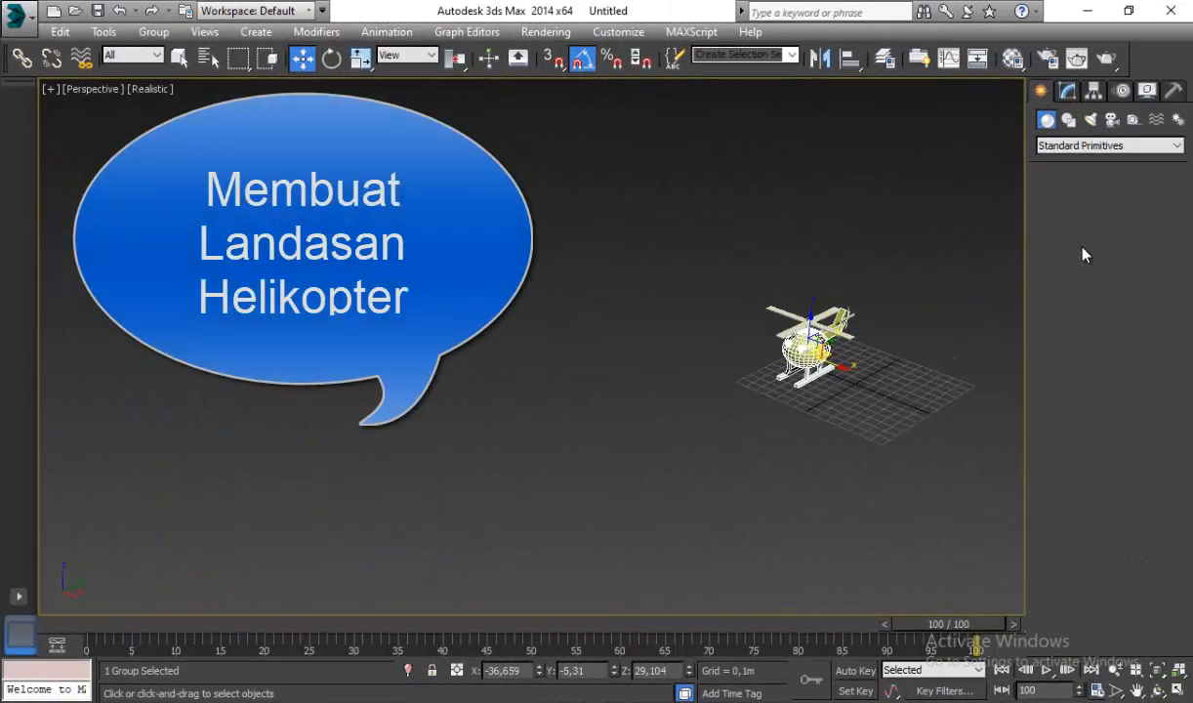
Step: Create a flat landing-pad cylinder under the helicopter, about 1.09 m in radius and 0.059 m high
click(1136, 254)
scroll(783, 388, up, 5)
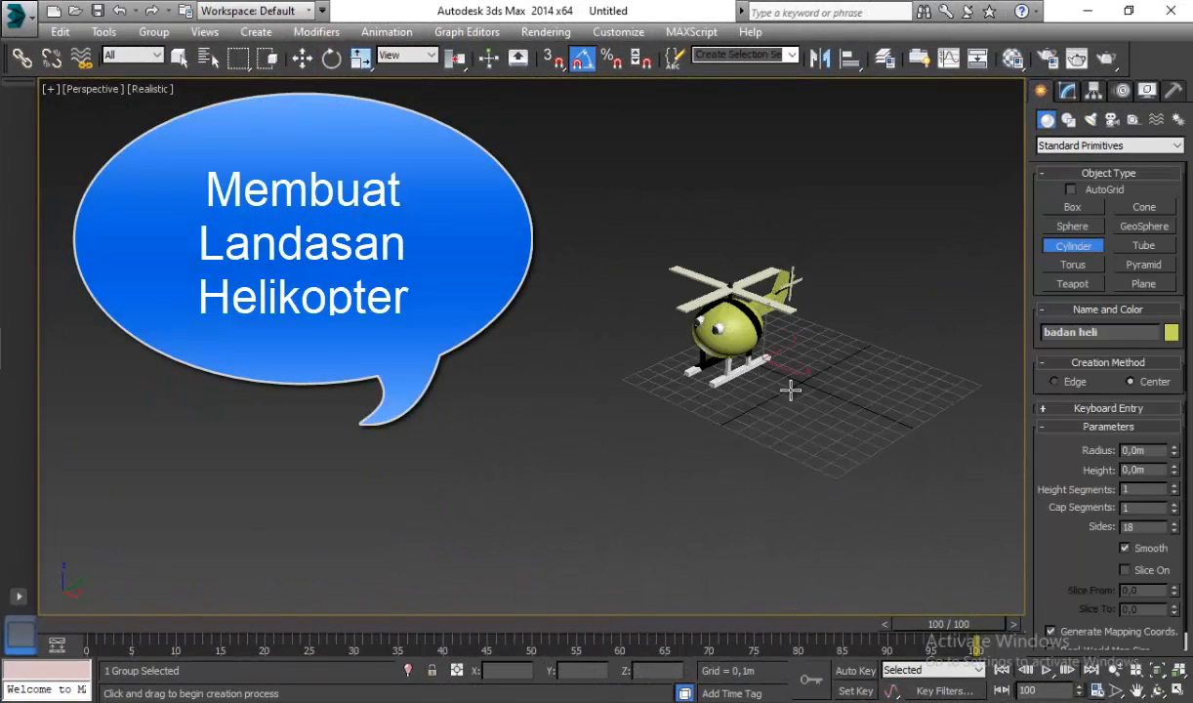
drag(791, 390, 831, 455)
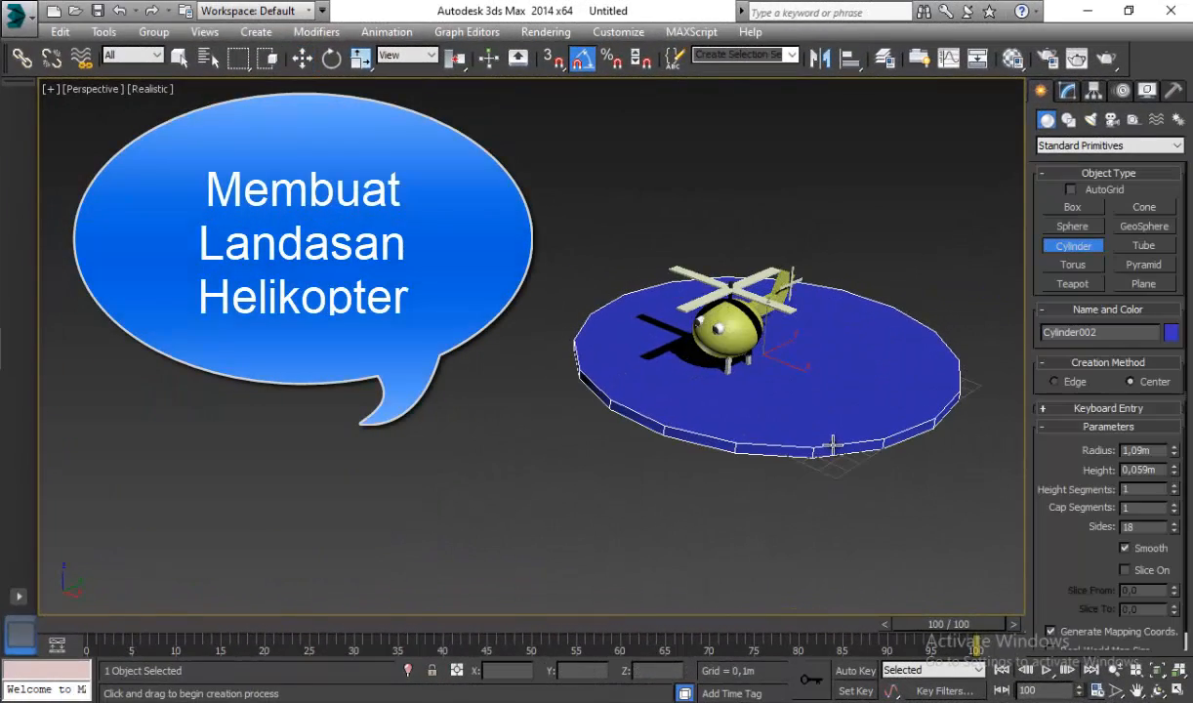
click(1068, 91)
key(w)
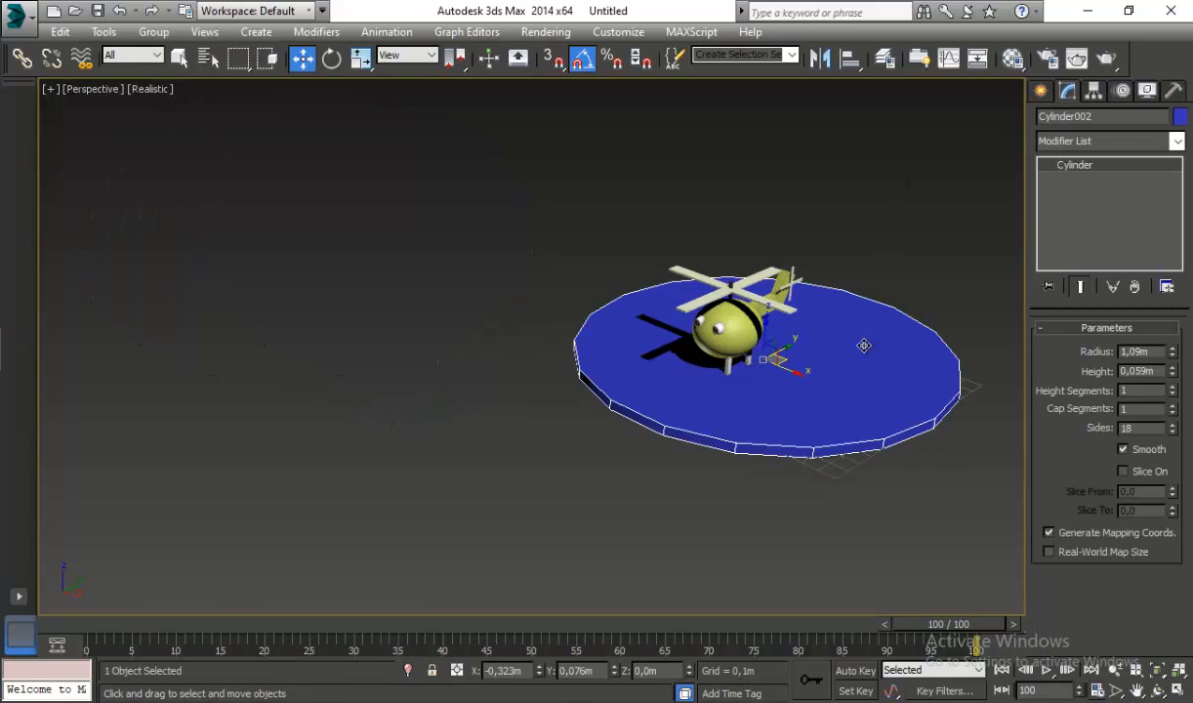
middle_drag(823, 404, 795, 406)
Step: Place an Arial text shape in front of the landing pad and set its text to "H"
click(1041, 91)
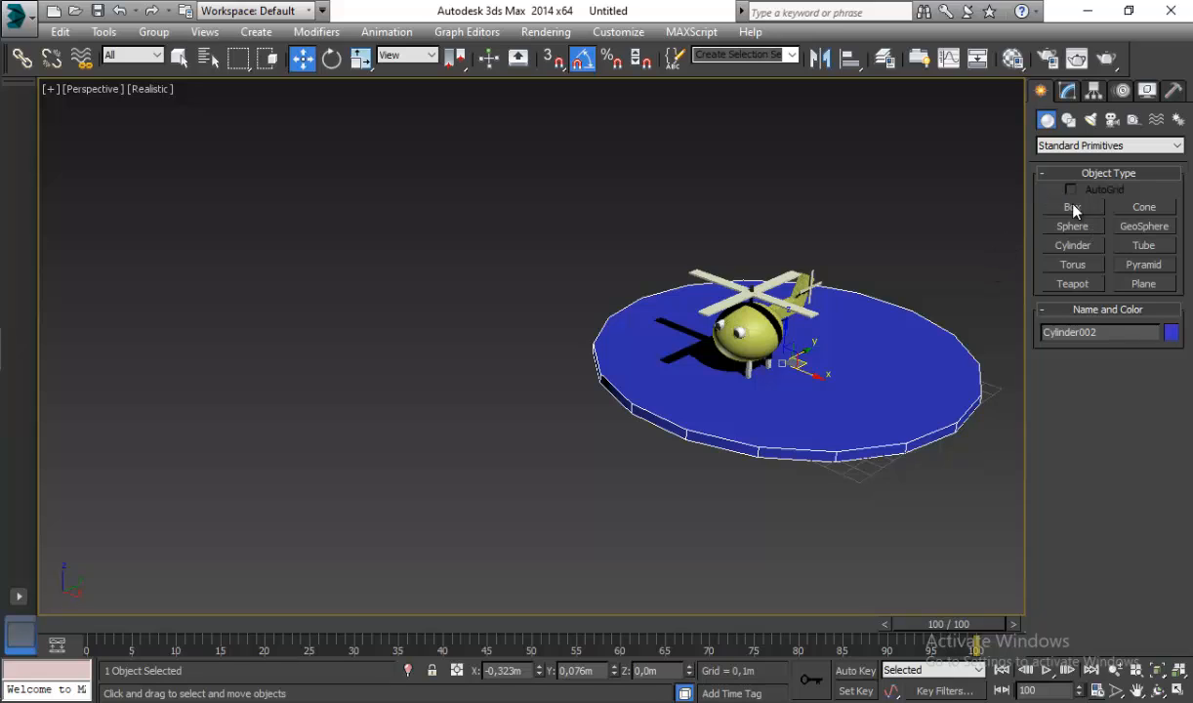
click(1068, 119)
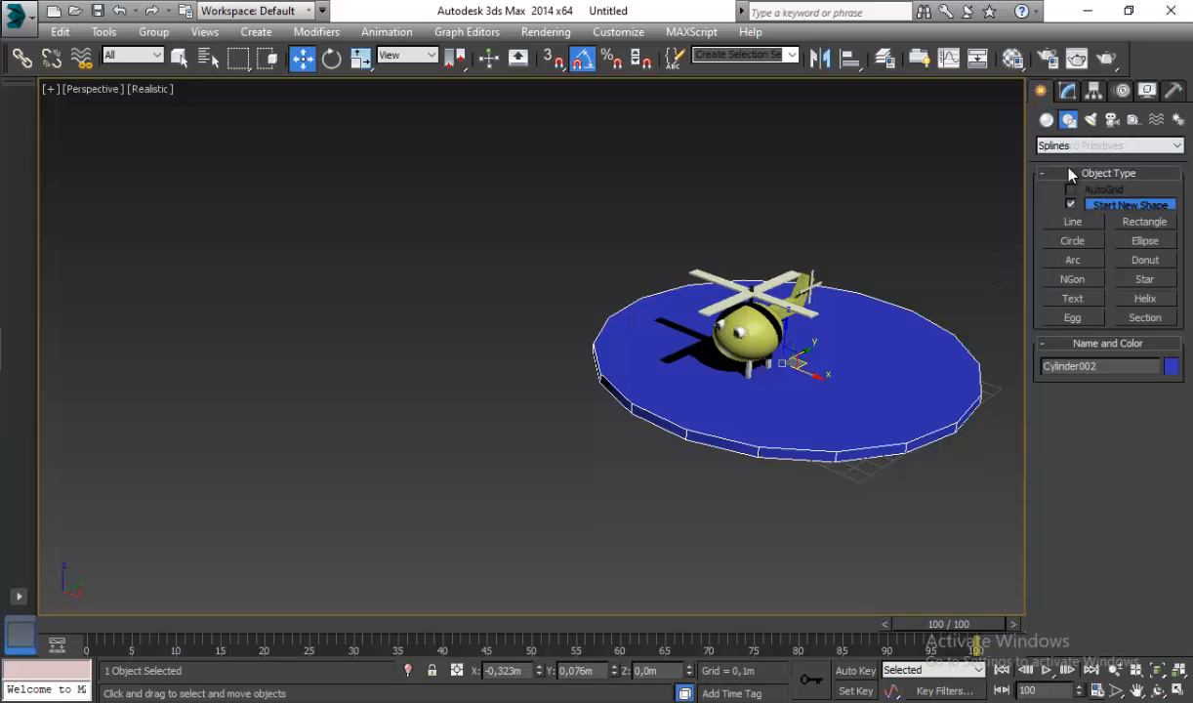
click(1073, 298)
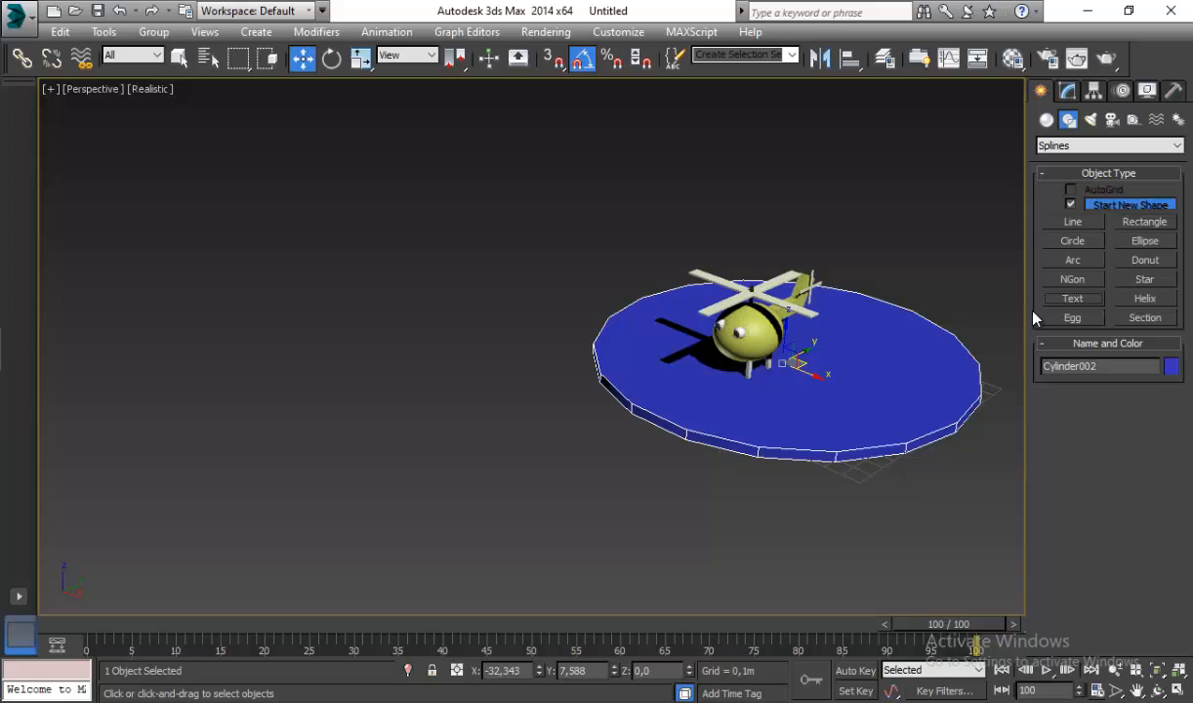
click(575, 517)
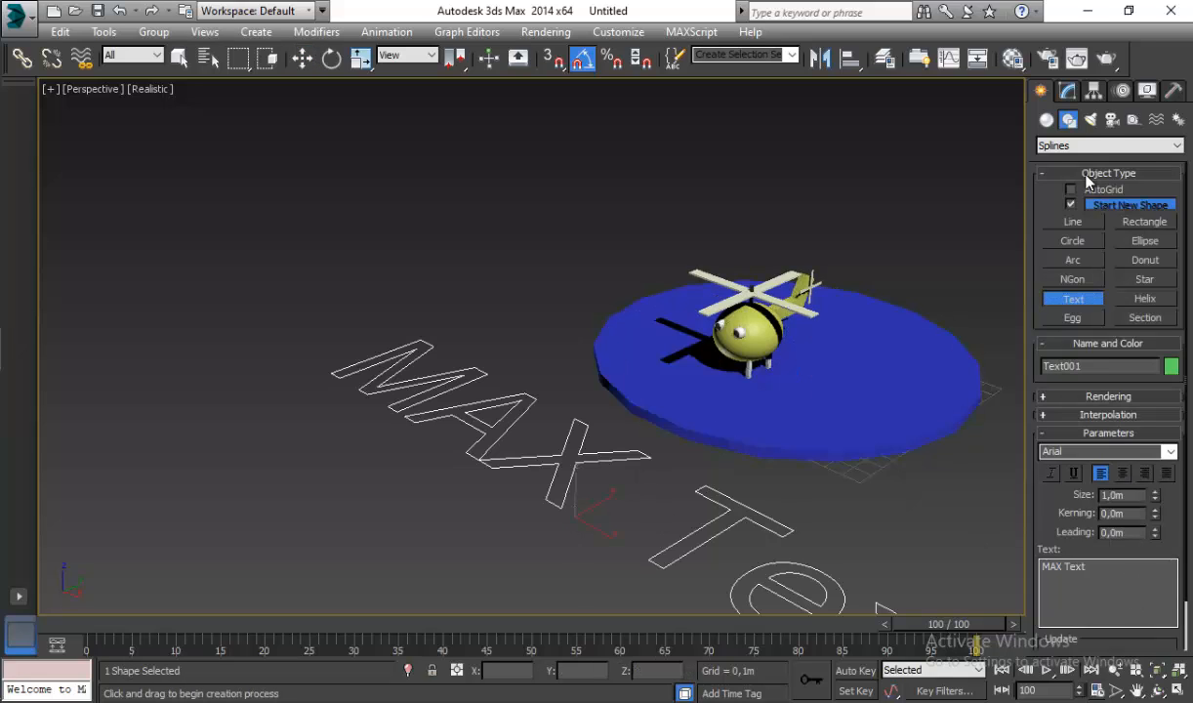
click(1069, 95)
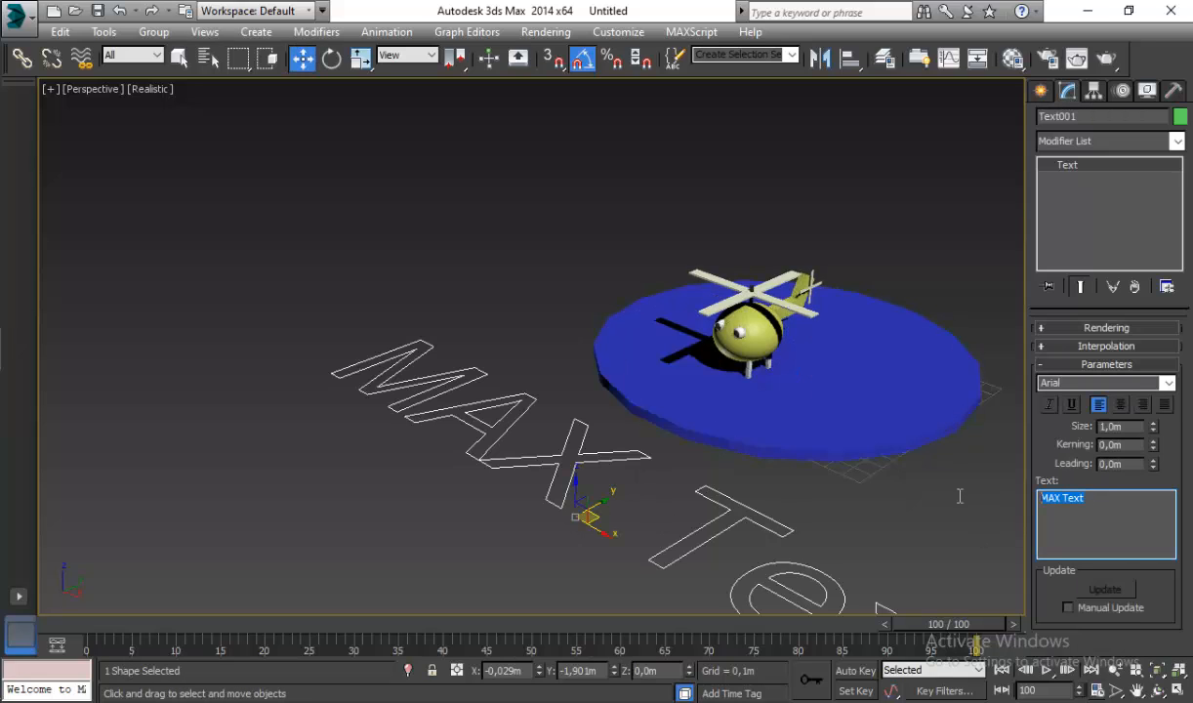
text(H)
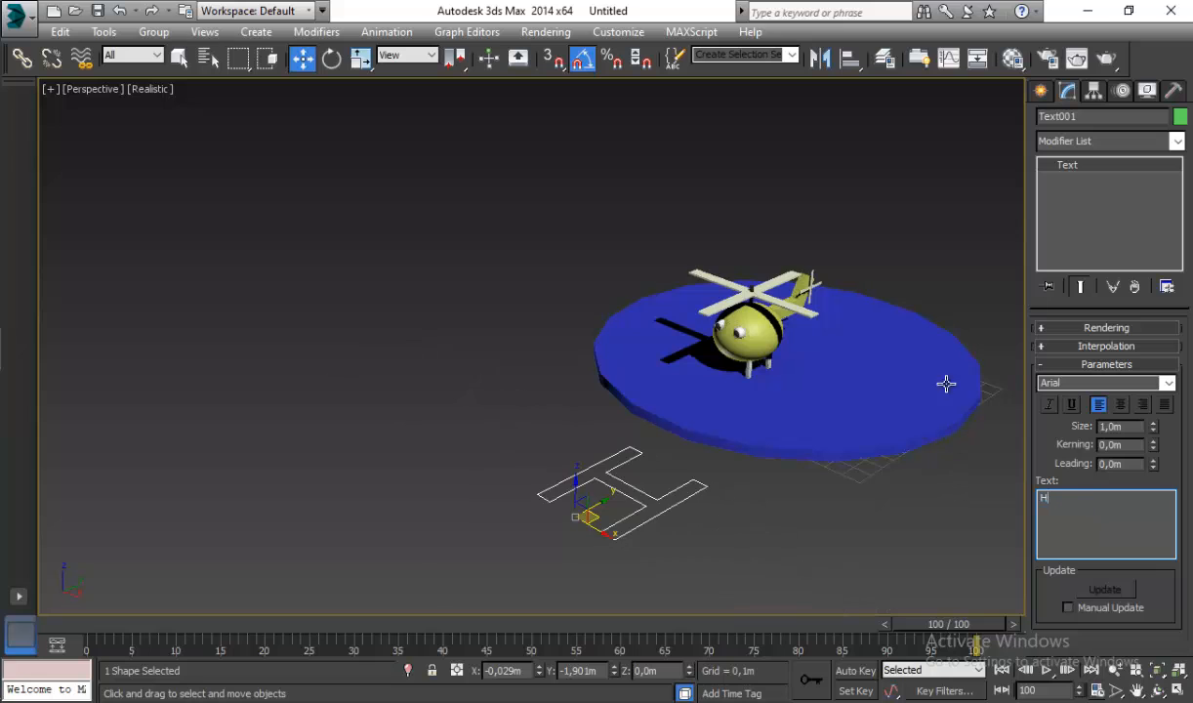
Step: Convert the H text shape to an Editable Poly
click(1041, 90)
right_click(645, 493)
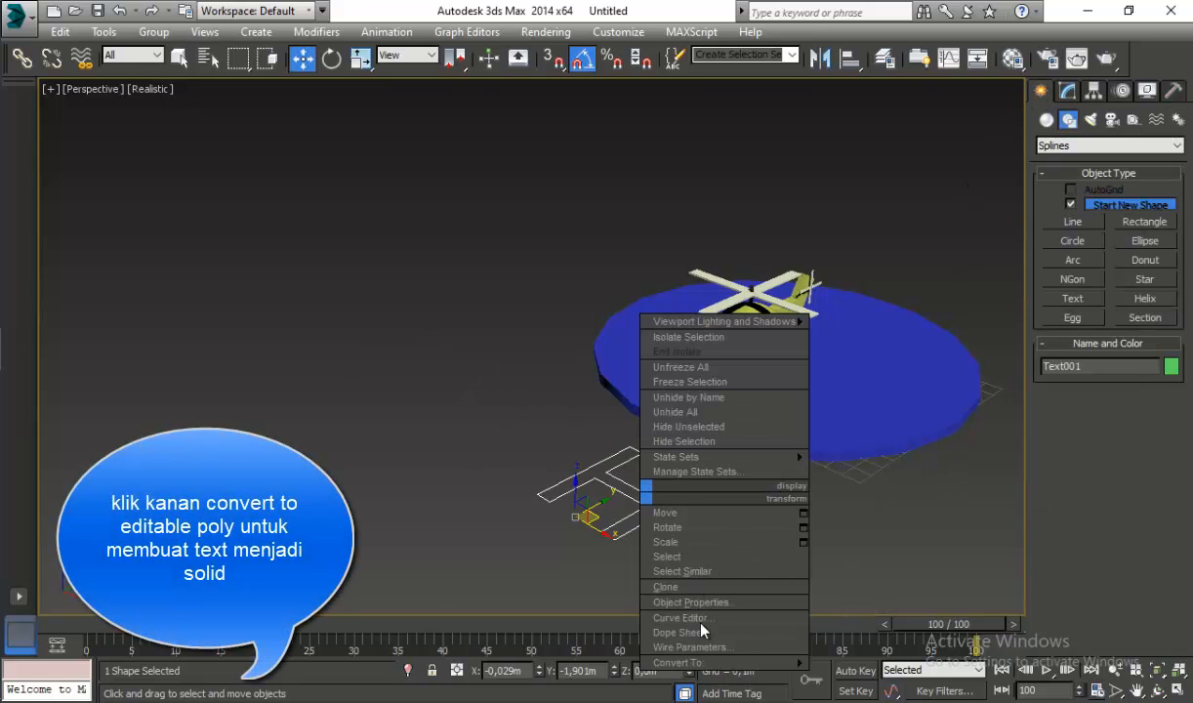
mouse_move(718, 664)
click(860, 632)
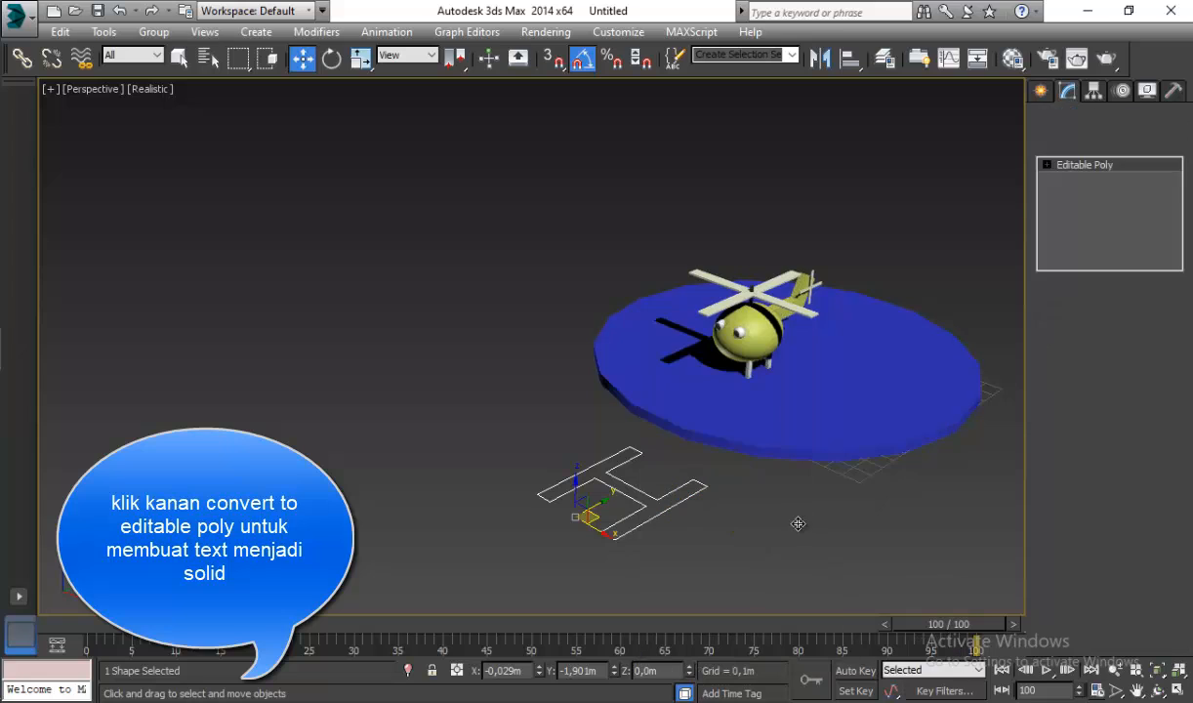
Step: Extrude the H's polygon by 0.1 m and return to object level
click(1047, 166)
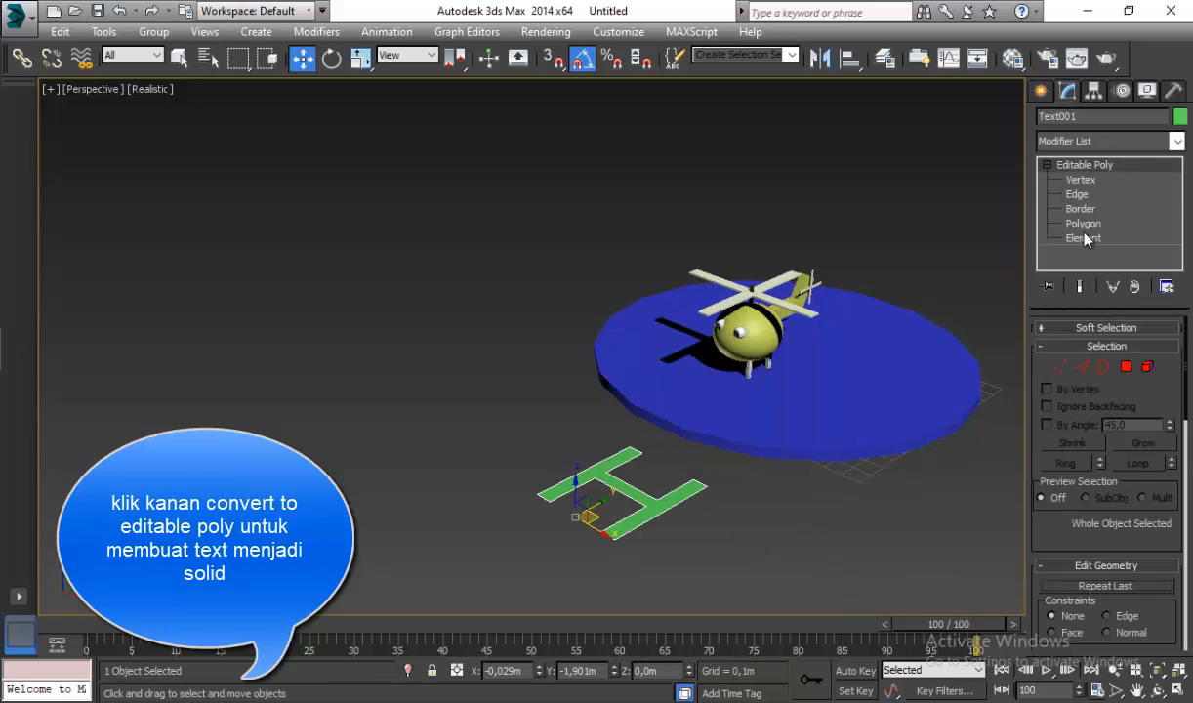
click(1074, 224)
click(639, 483)
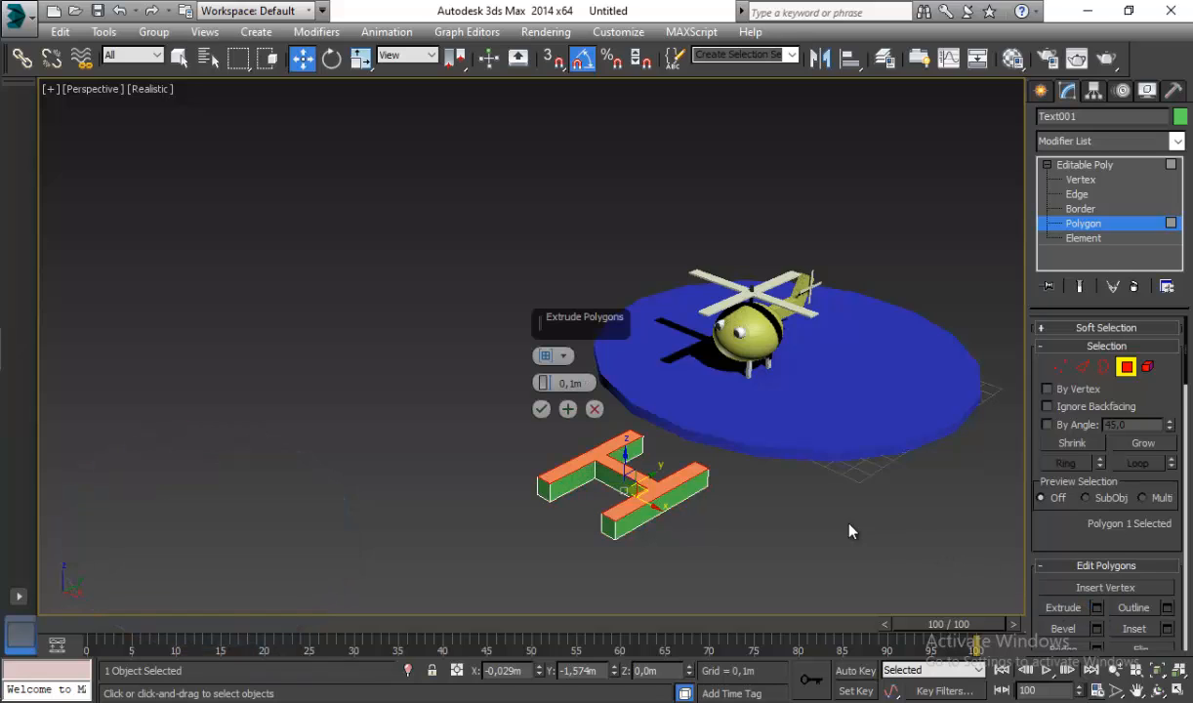
click(541, 409)
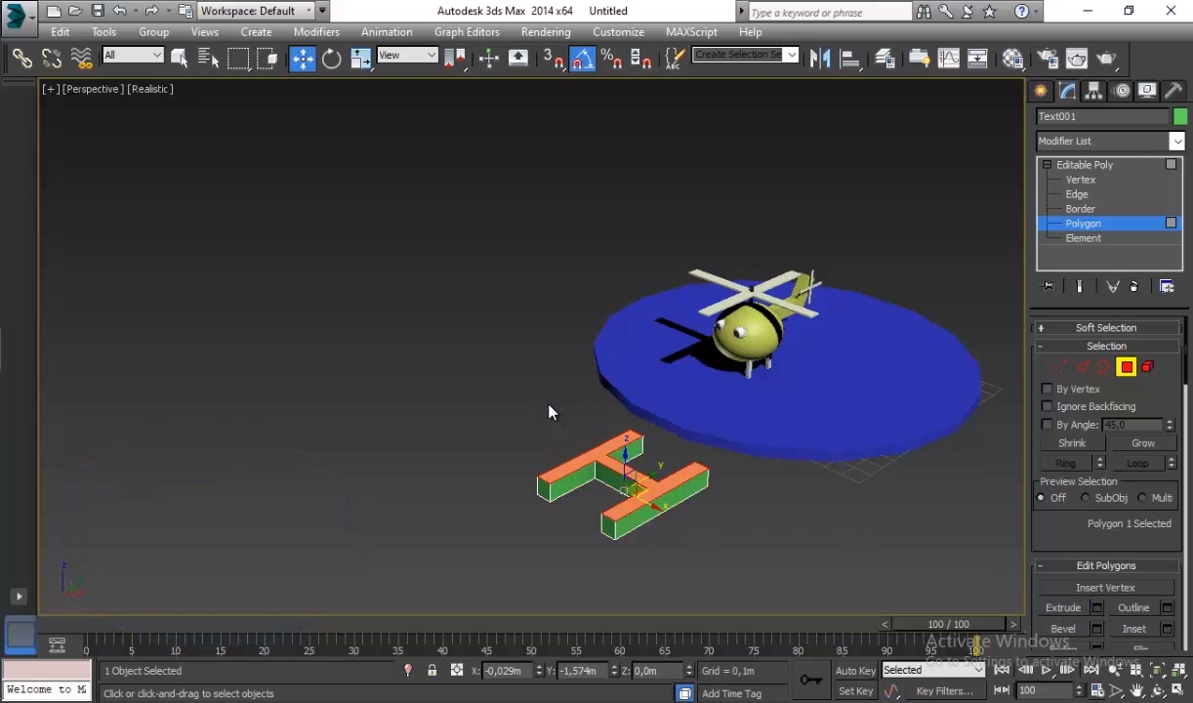
click(1074, 165)
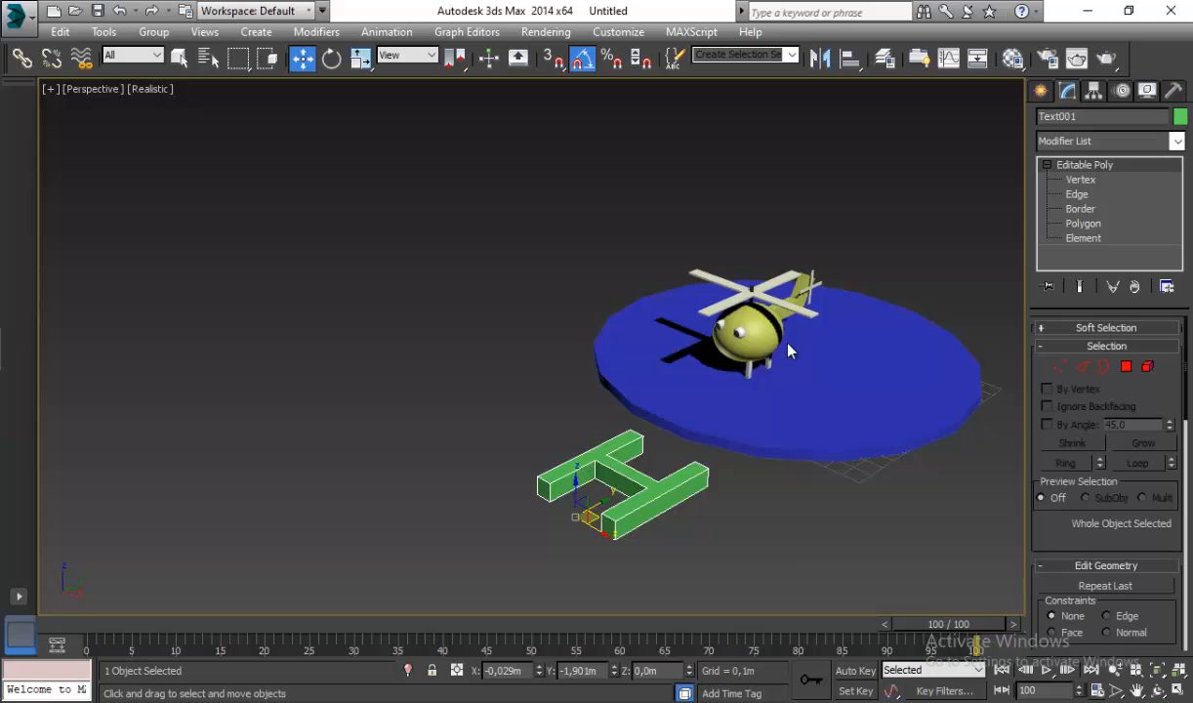
Step: Set the H's object colour to white
click(1180, 117)
click(1027, 571)
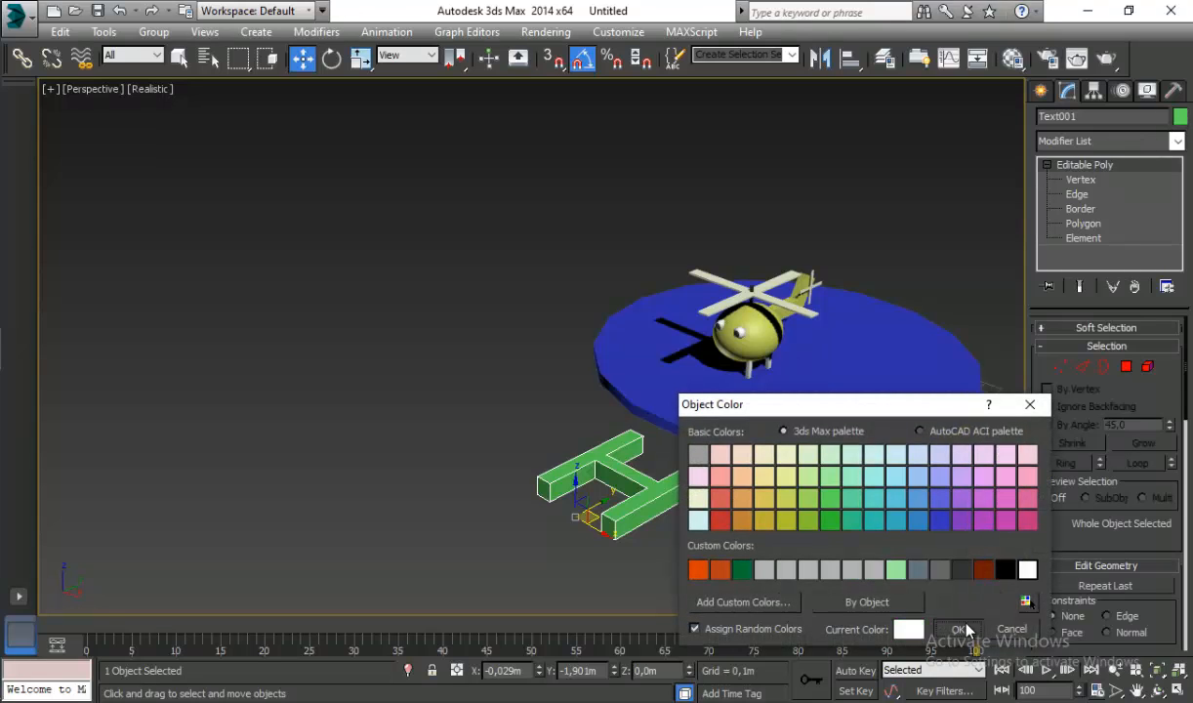
click(957, 629)
Step: Move the H onto the landing pad at about X -0.029 m, Y -0.153 m, and flatten it along its height
drag(600, 506, 795, 389)
scroll(874, 371, up, 3)
scroll(874, 371, up, 3)
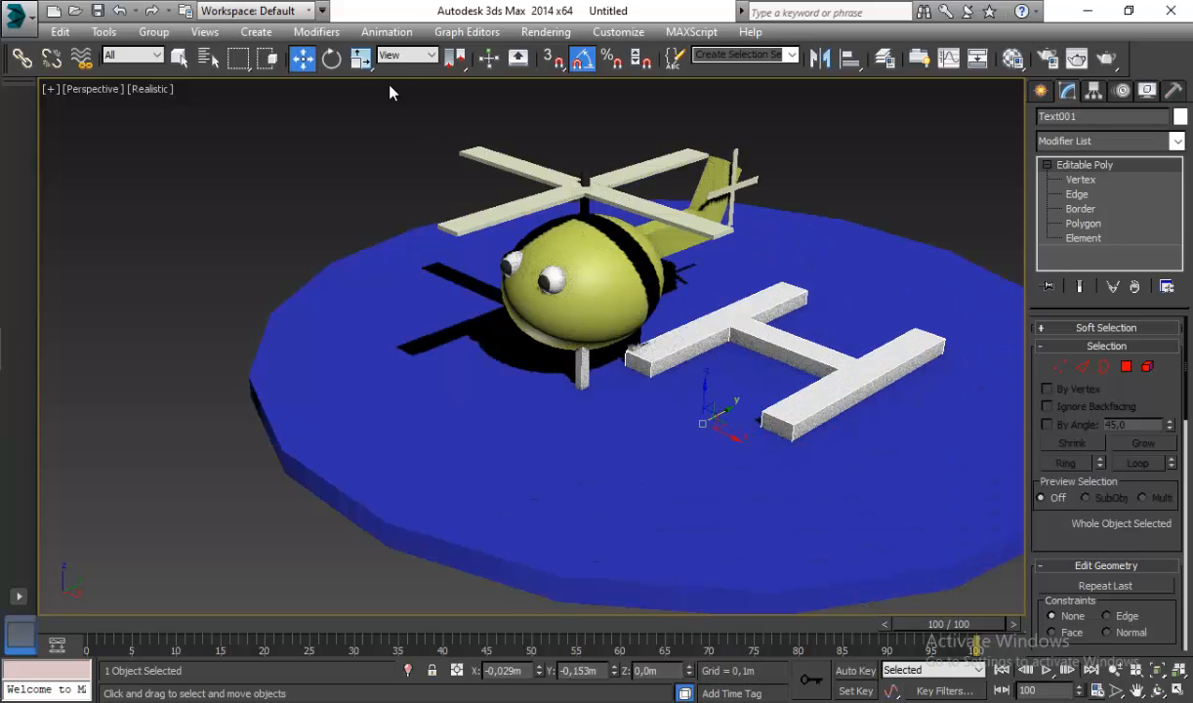
click(361, 61)
drag(706, 379, 733, 421)
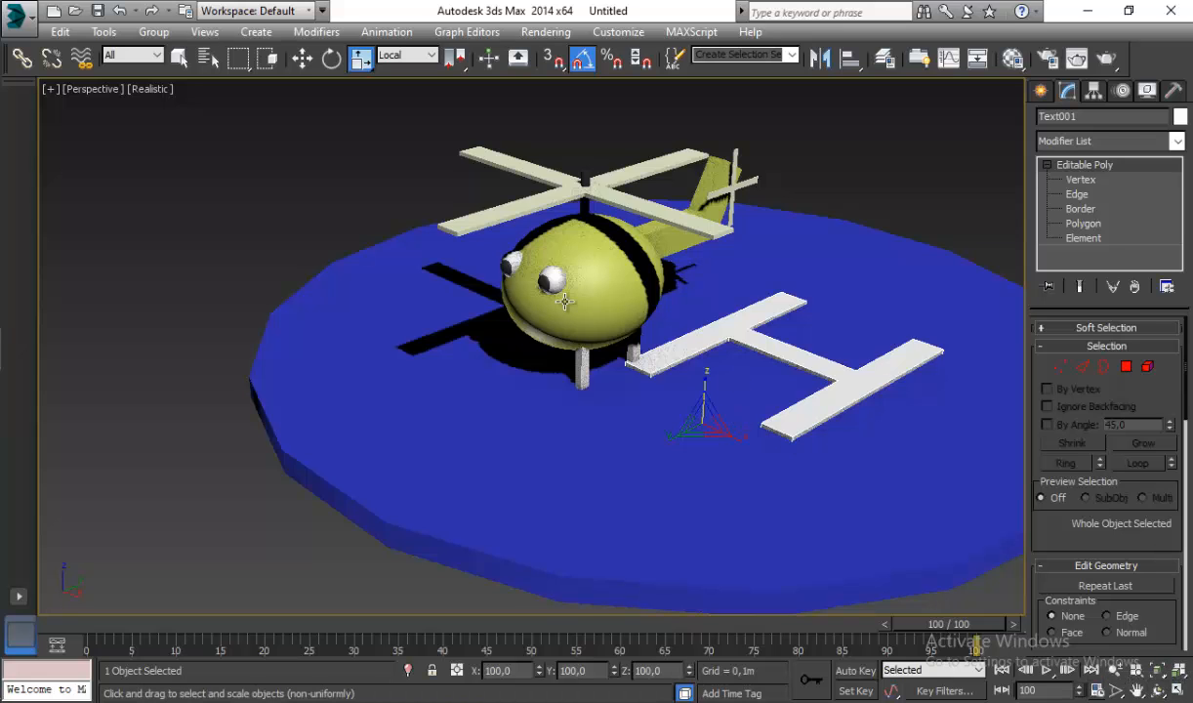
Step: Move the H towards the landing pad's centre in the ground plane, to about X -0.36 m, Y -0.19 m
click(1177, 690)
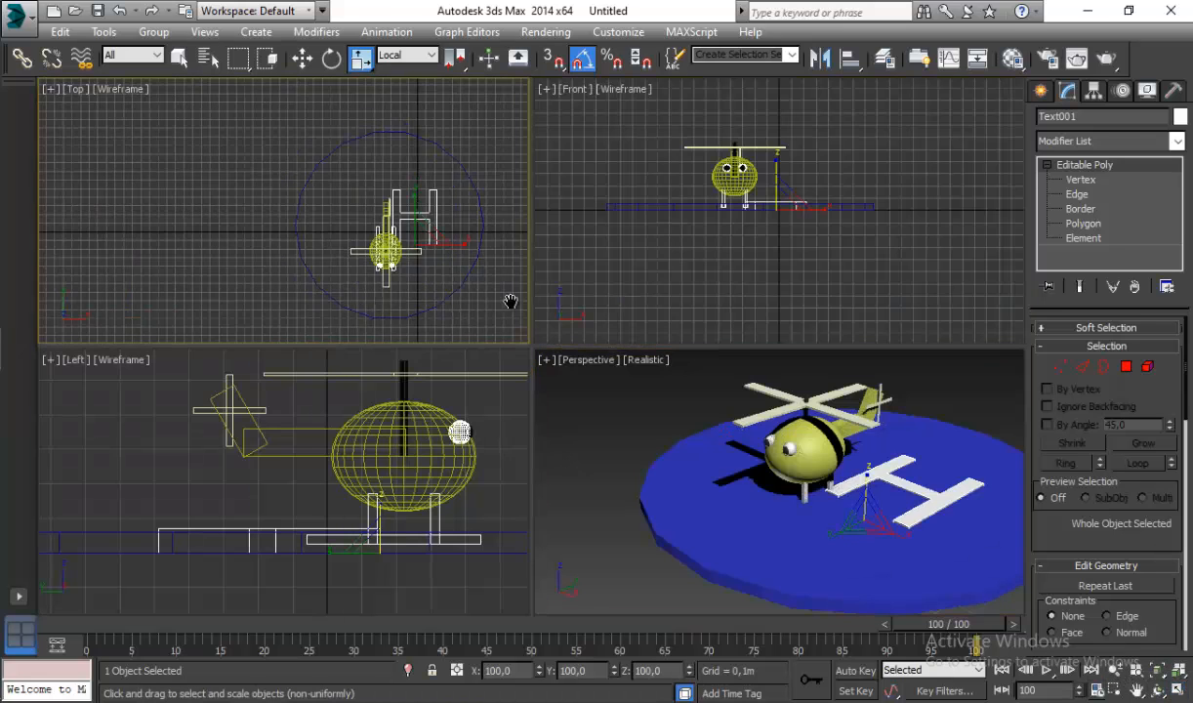
key(w)
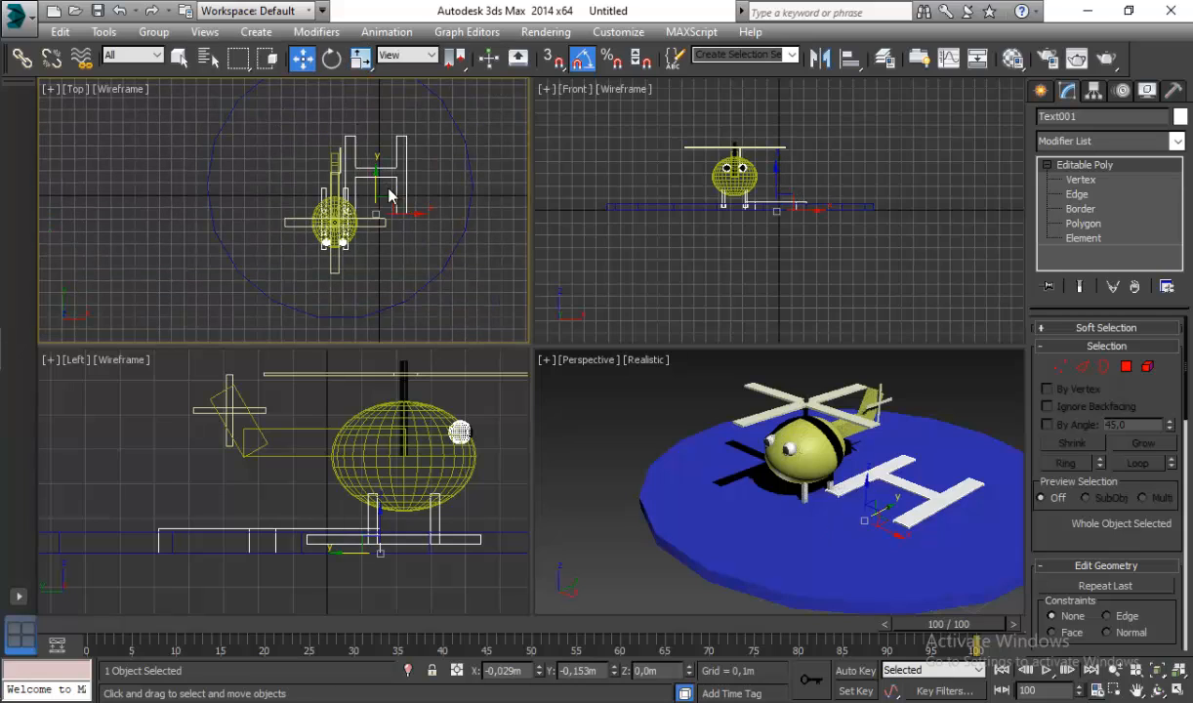
drag(392, 193, 351, 200)
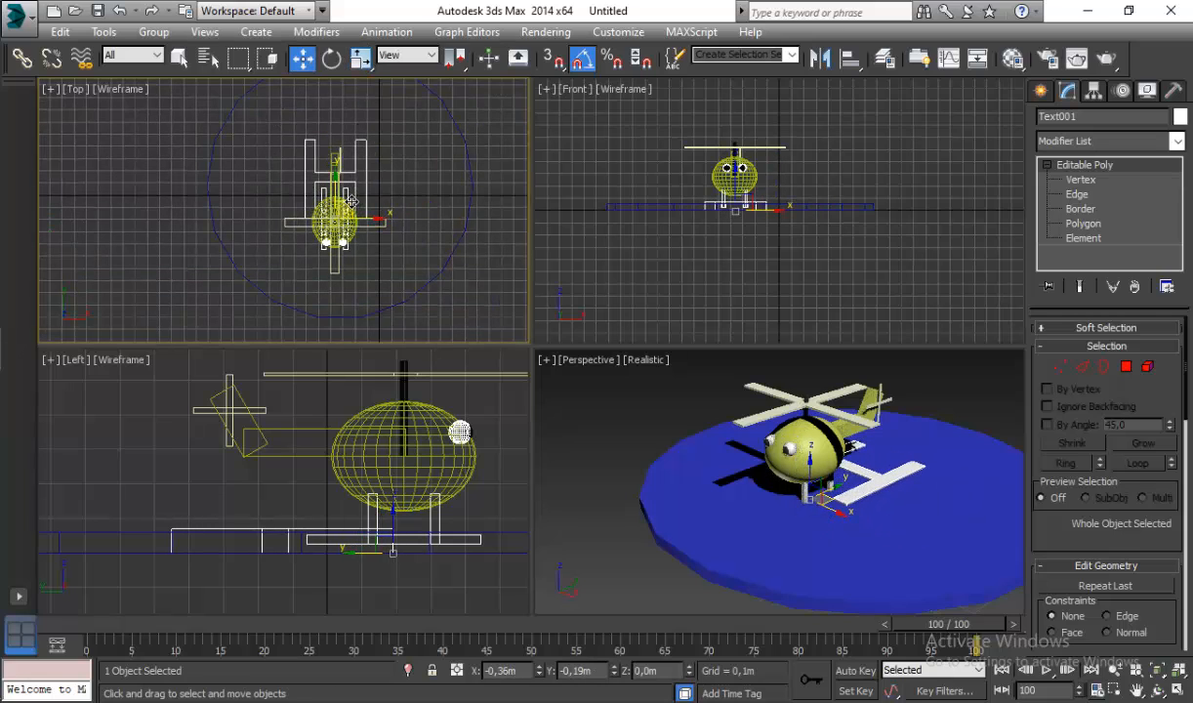
Step: Move the helicopter off the H to the pad's side, to about X -0.853 m, Y -0.119 m, Z 0.332 m
click(681, 398)
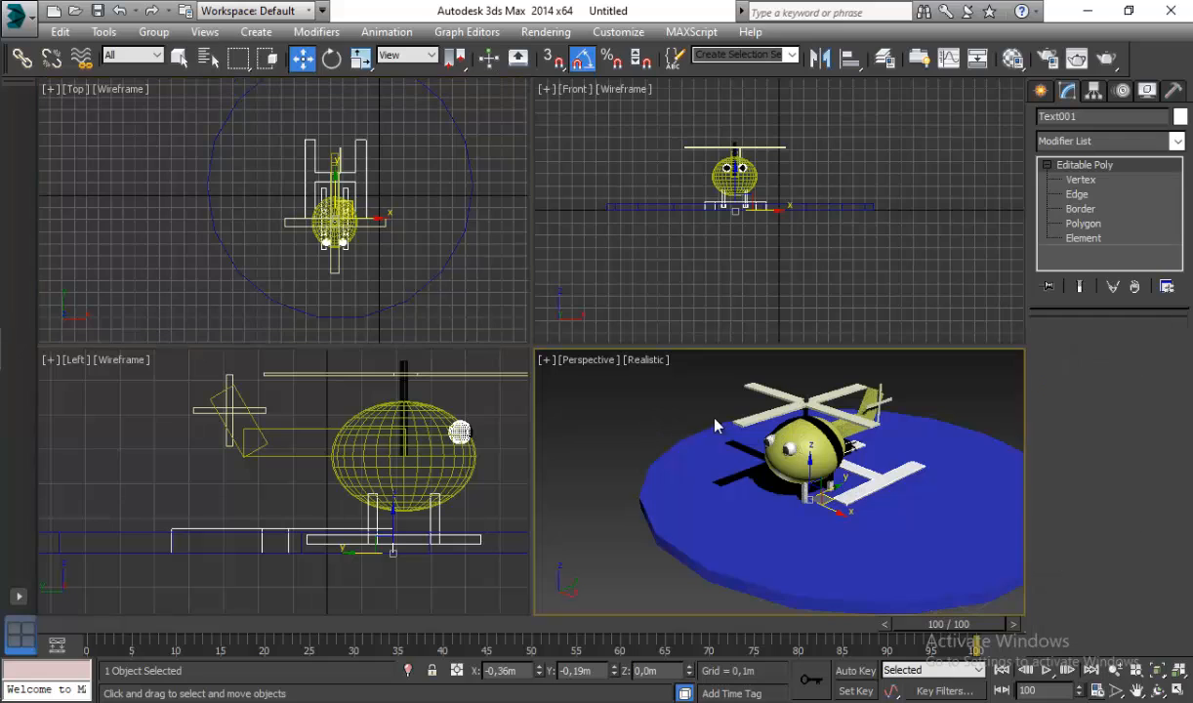
click(810, 427)
drag(811, 419, 746, 410)
Step: Select the H and scale it up slightly in the ground plane
click(850, 465)
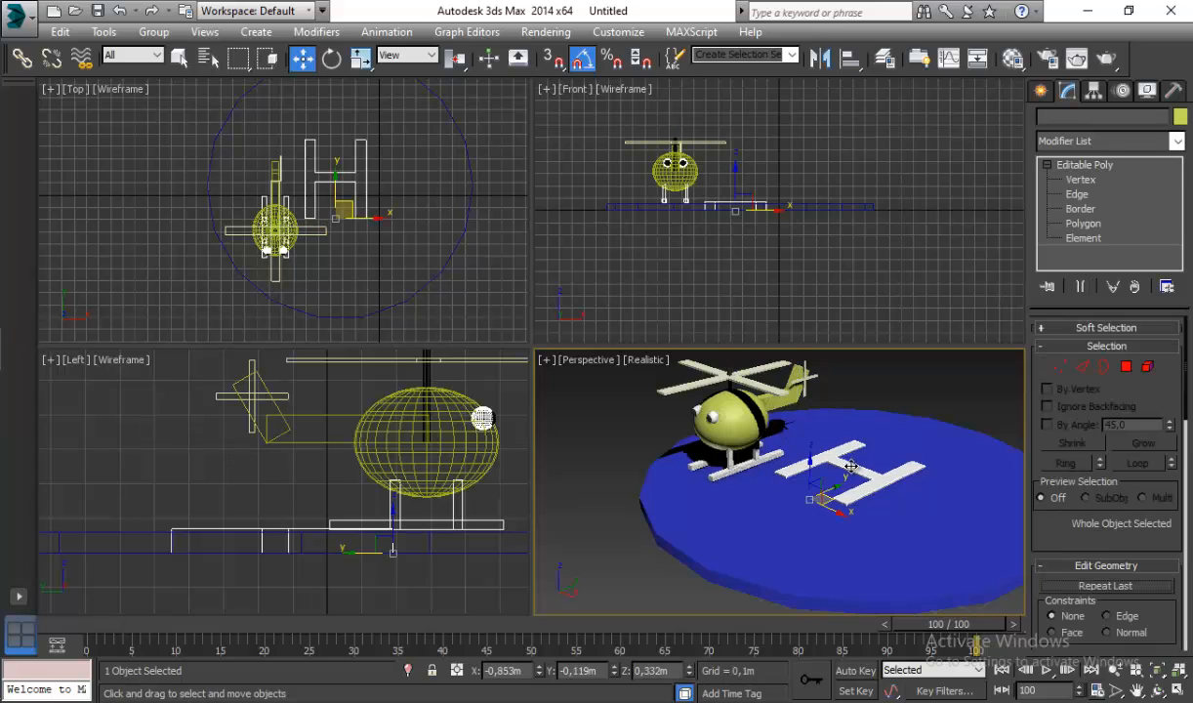
click(361, 58)
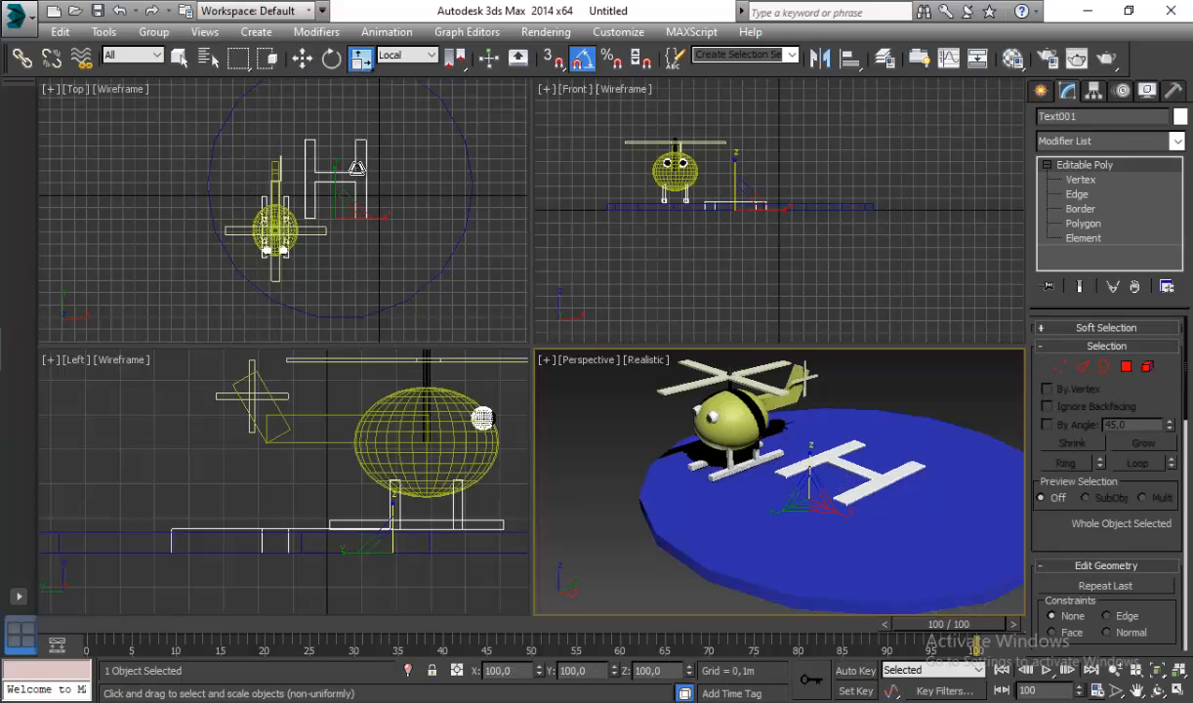
click(335, 219)
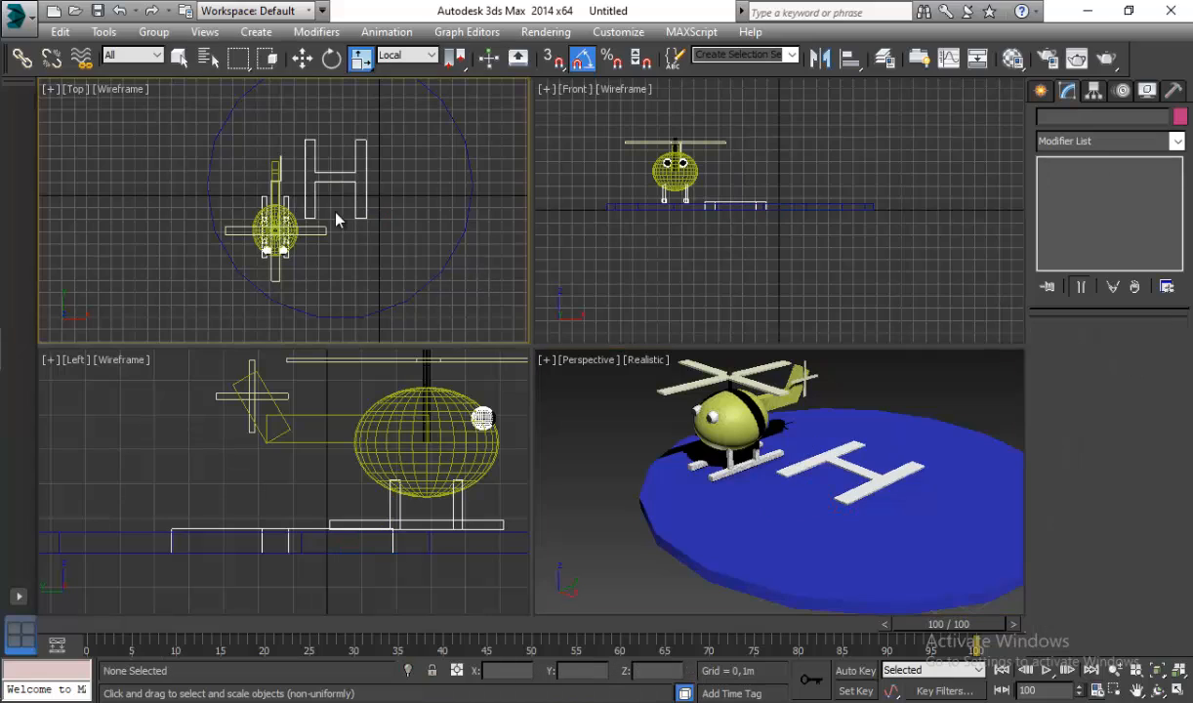
click(343, 183)
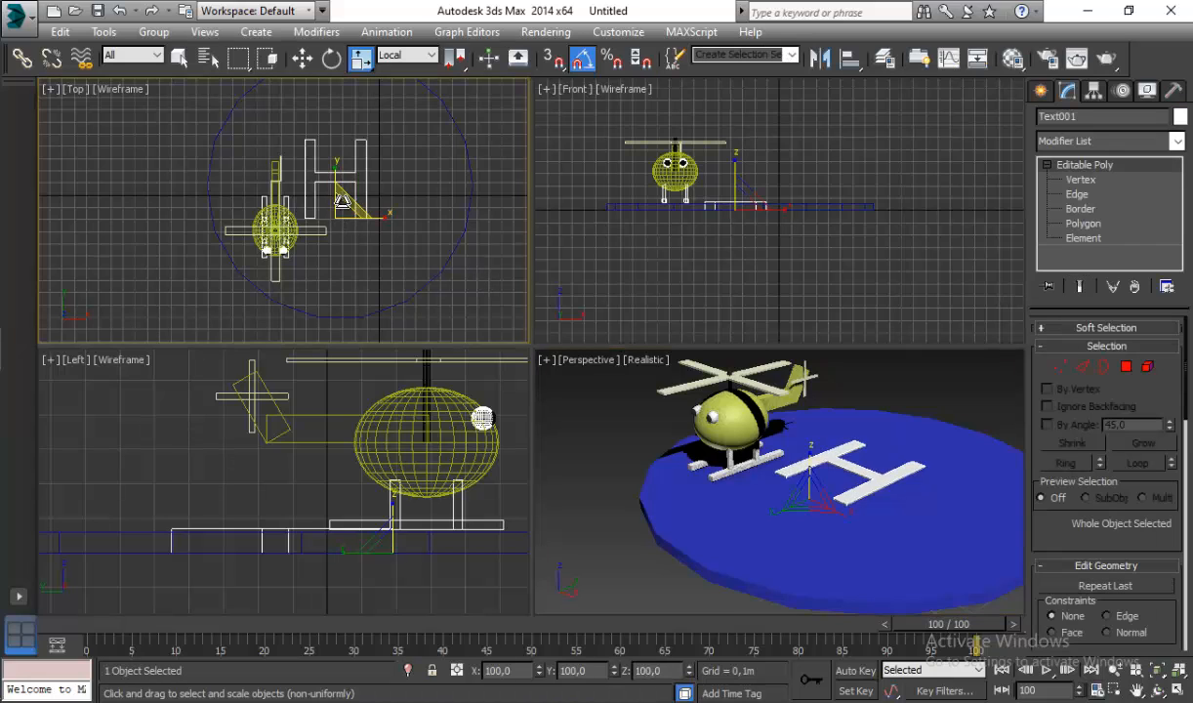
mouse_move(345, 204)
mouse_down()
mouse_move(372, 190)
mouse_move(348, 212)
mouse_up()
click(303, 58)
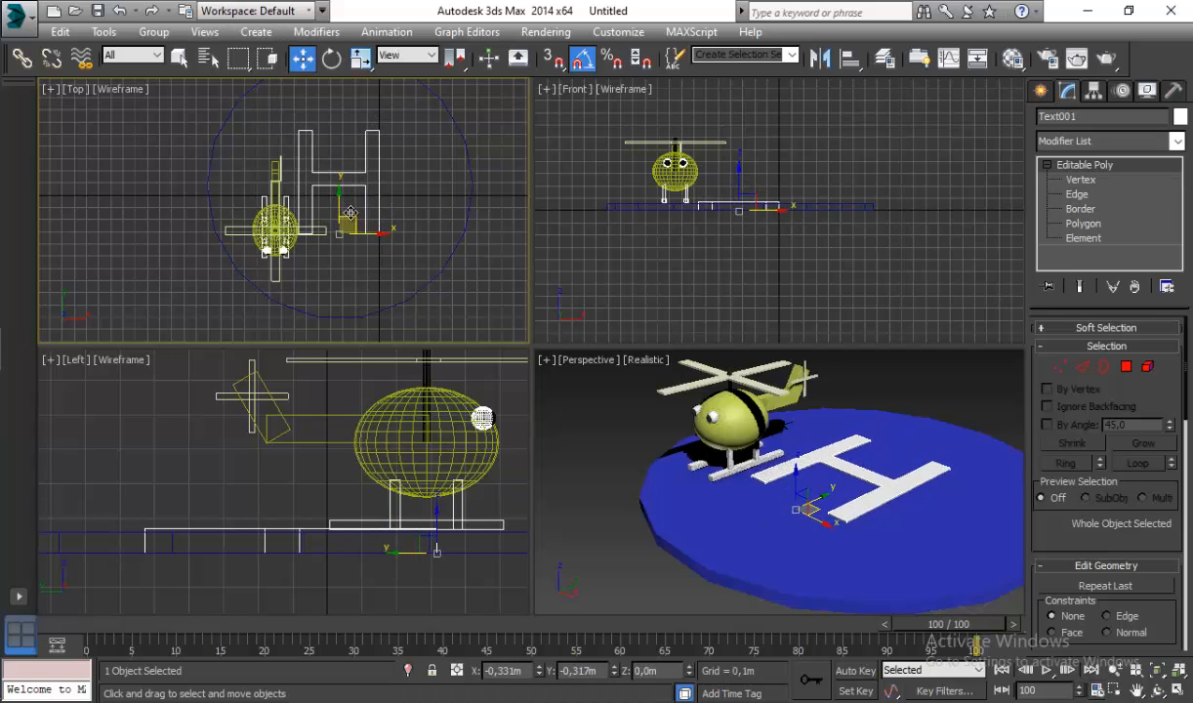
Step: Recolour the H yellow using the AutoCAD ACI palette
scroll(864, 488, up, 5)
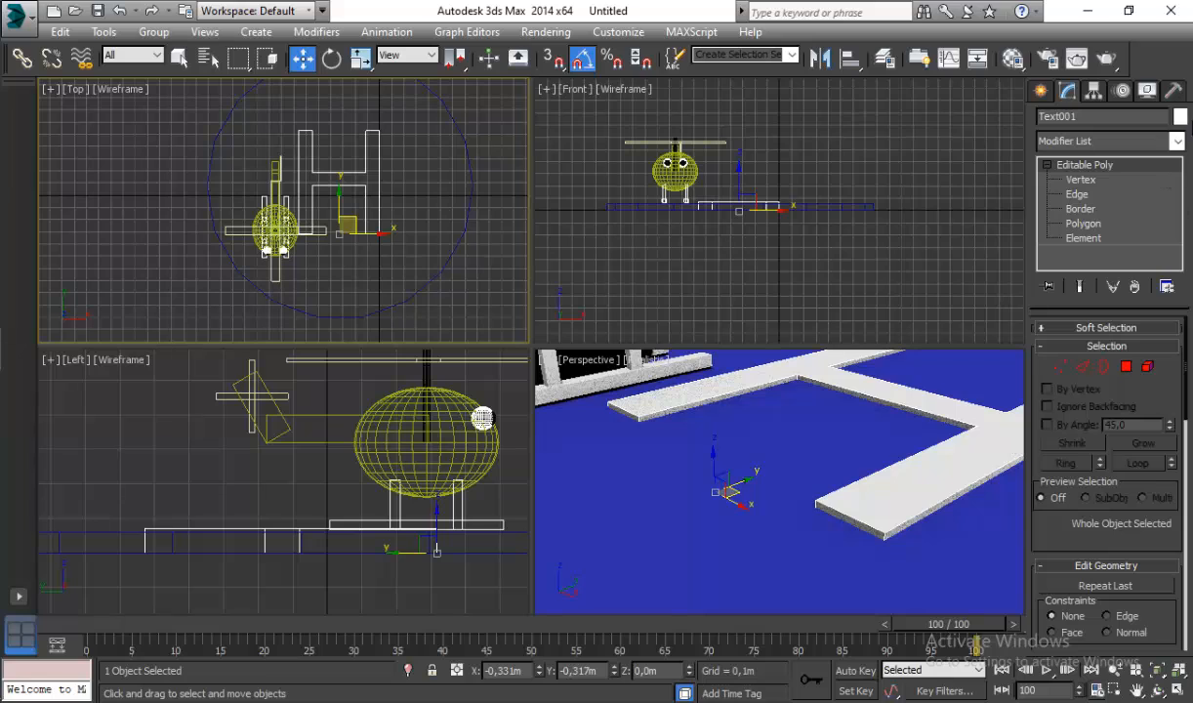
click(1181, 116)
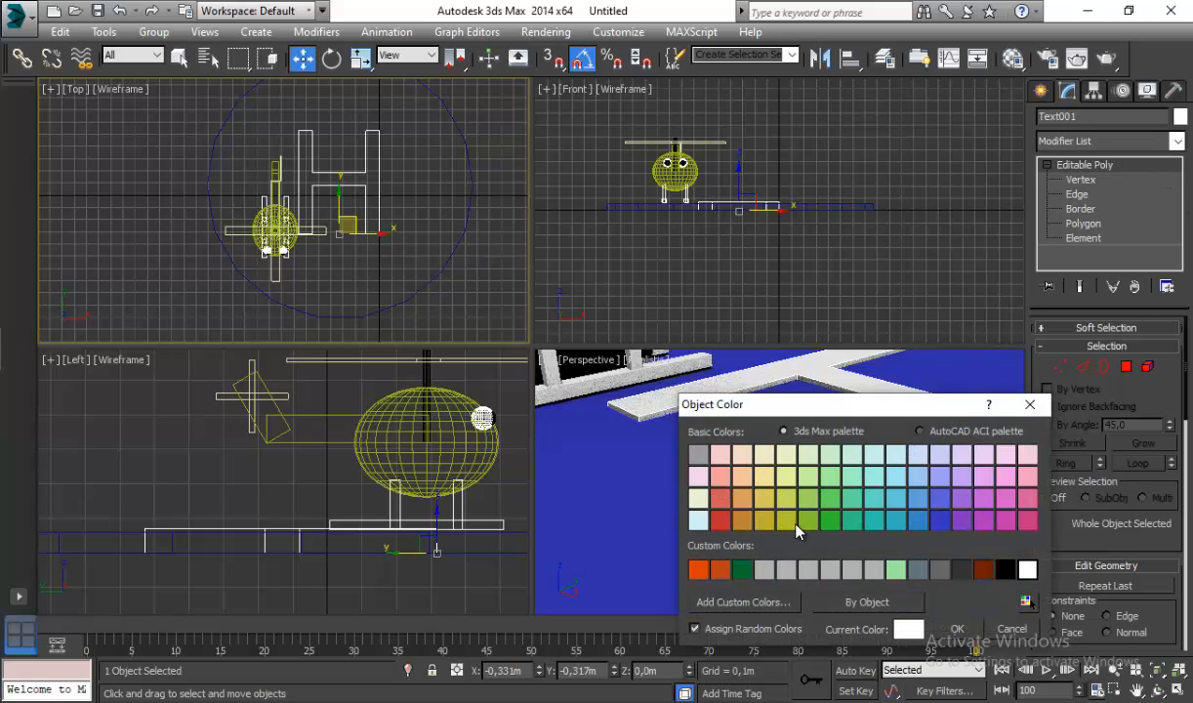
click(921, 431)
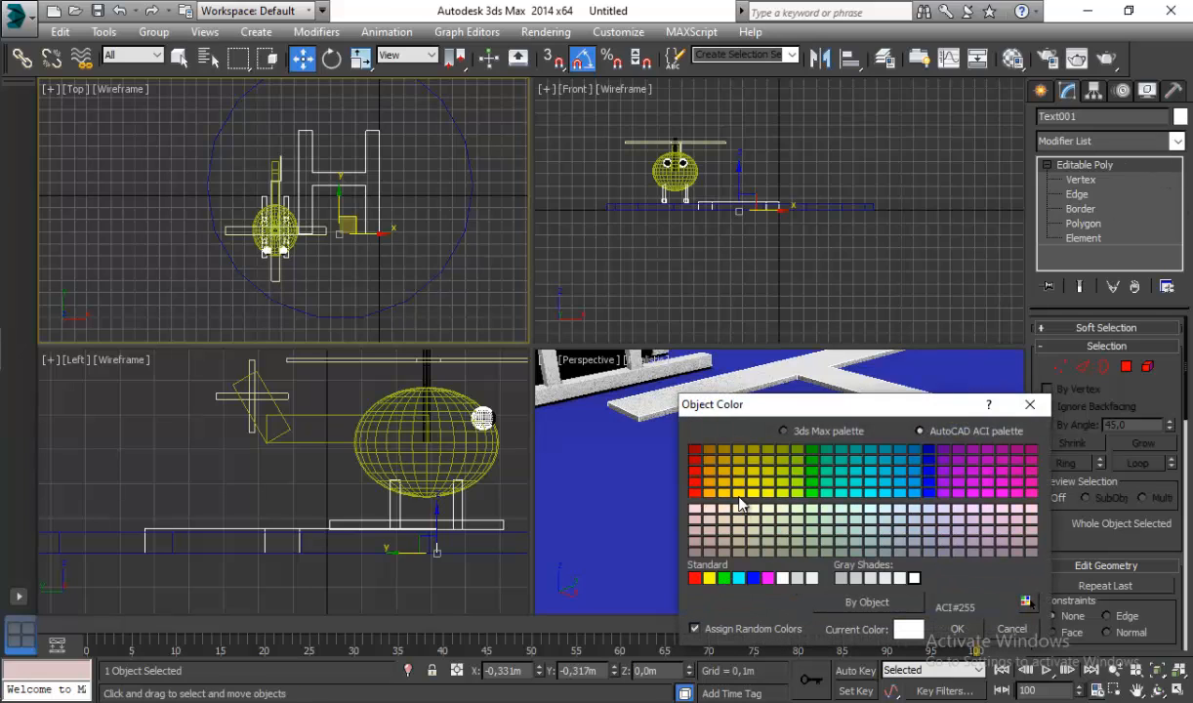
click(739, 492)
click(956, 629)
scroll(860, 406, down, 6)
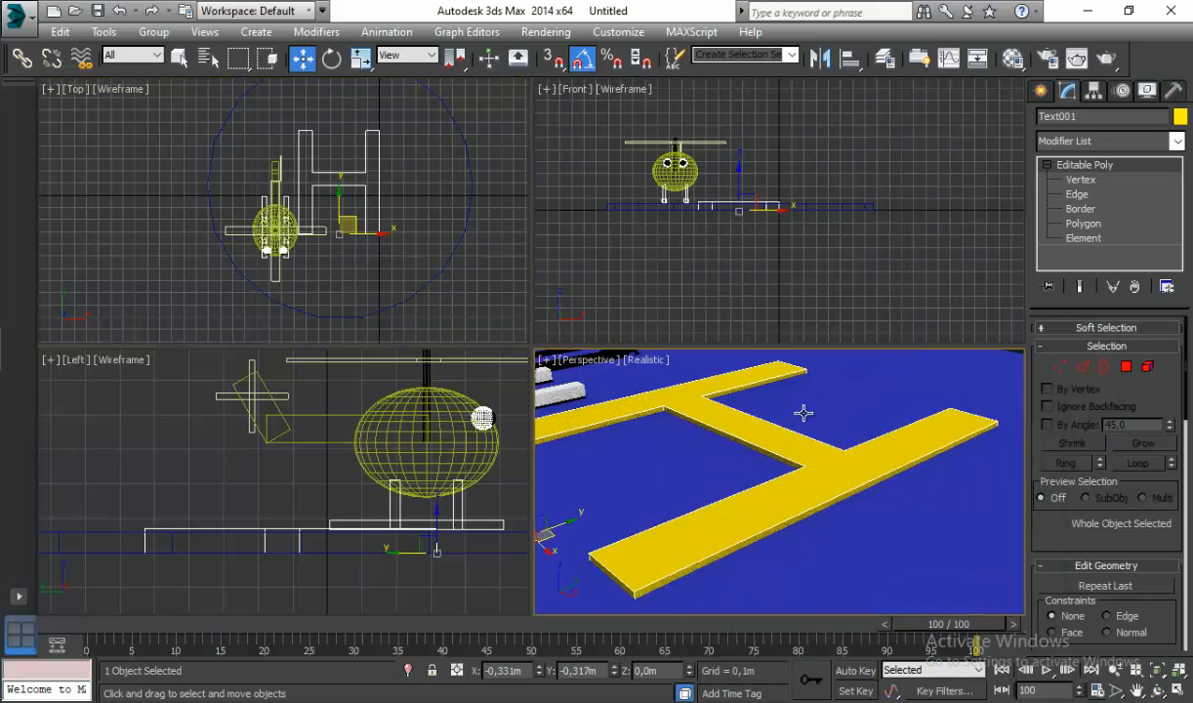
Step: Select the H together with the landing pad and group them under the name HELIPET
click(359, 59)
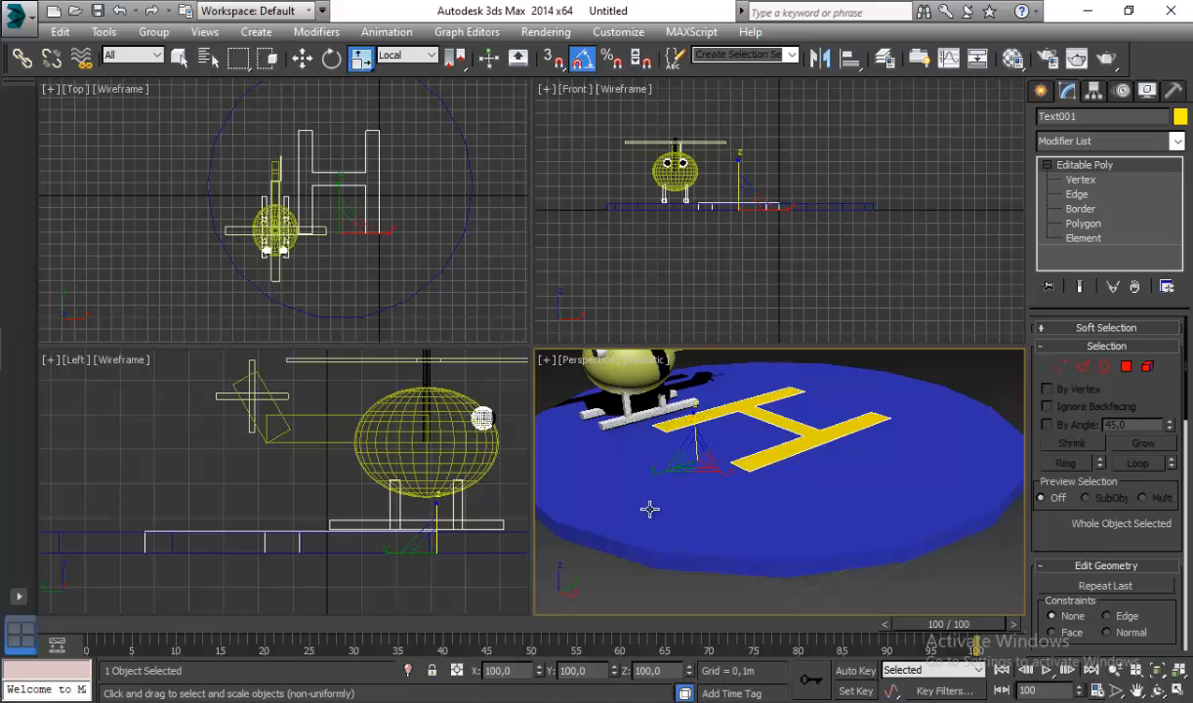
ctrl+click(620, 487)
drag(959, 377, 866, 446)
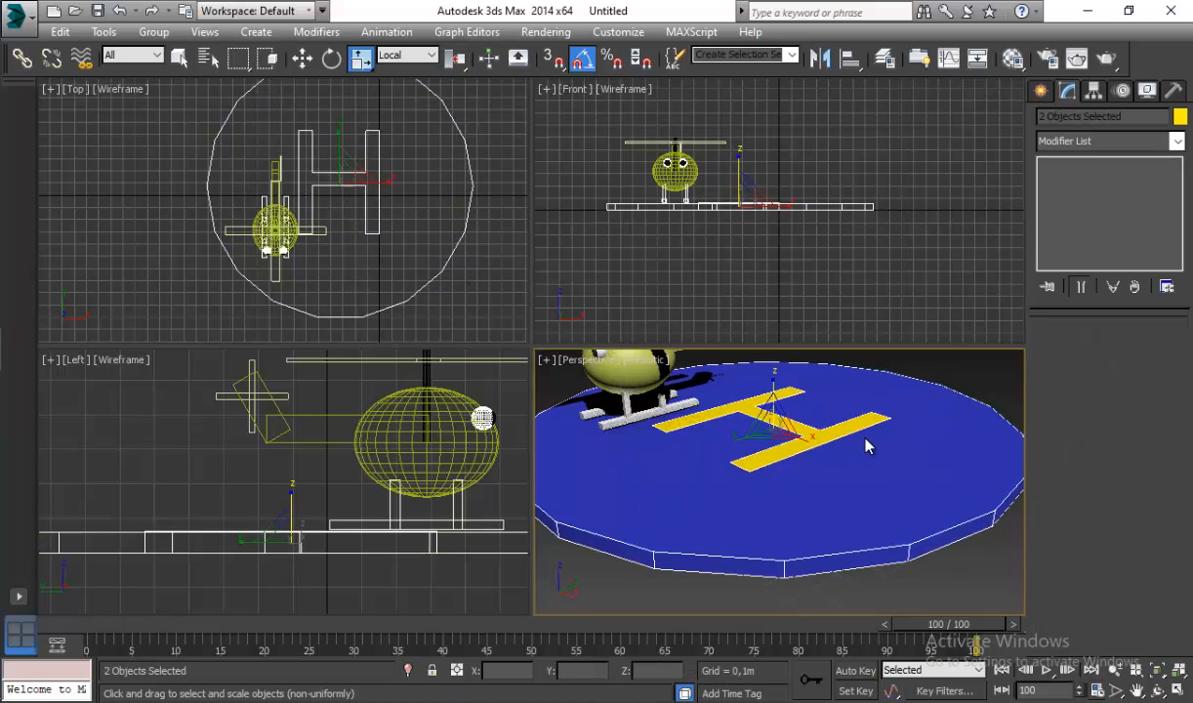
click(153, 31)
click(204, 31)
click(171, 46)
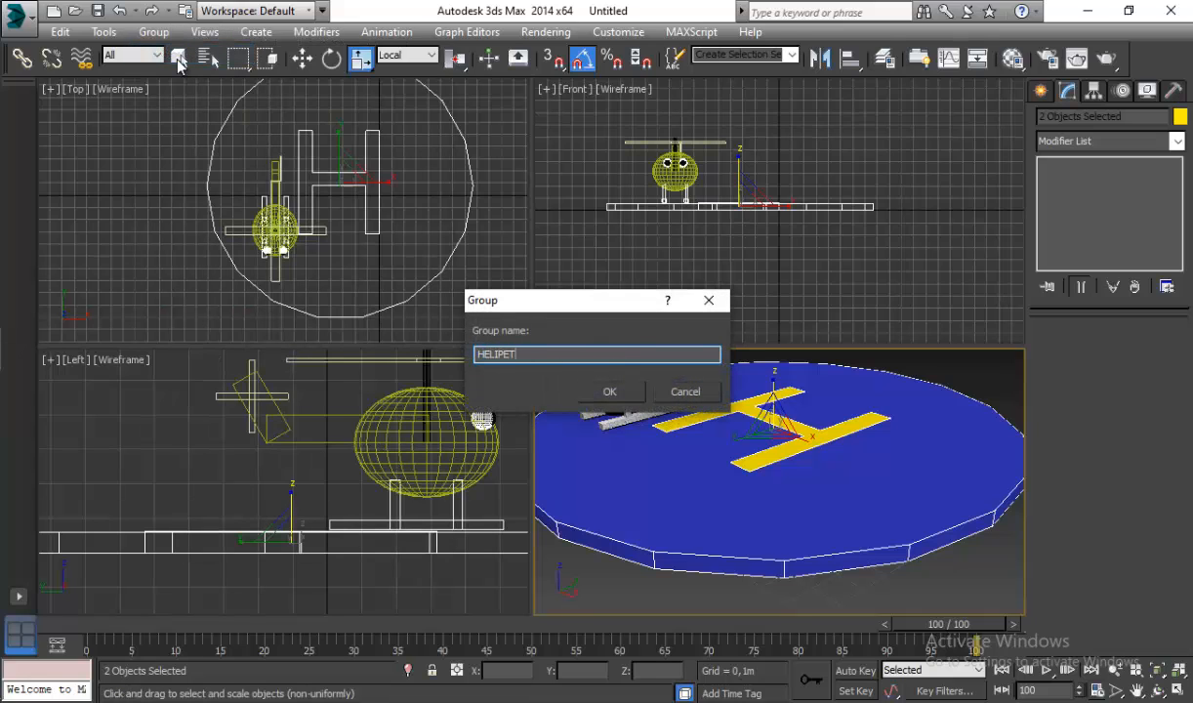
key(Return)
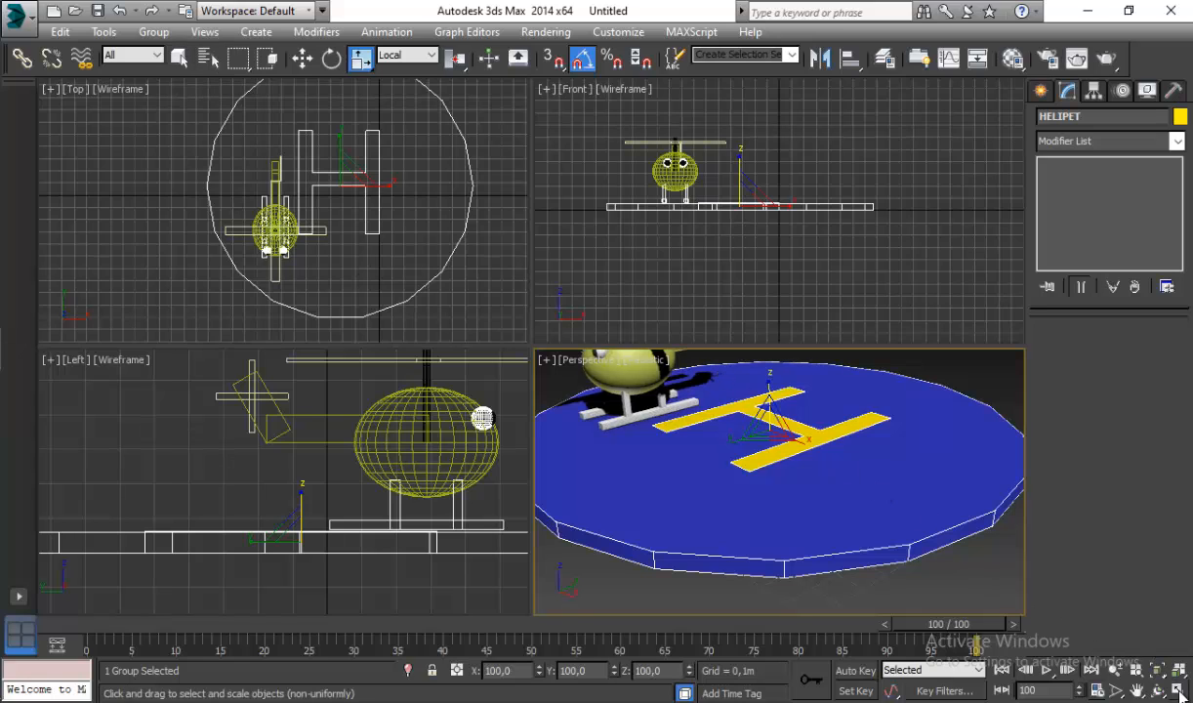
Step: Move the helicopter onto the middle of the H, to about X -0.321 m, Y 0.309 m
click(279, 219)
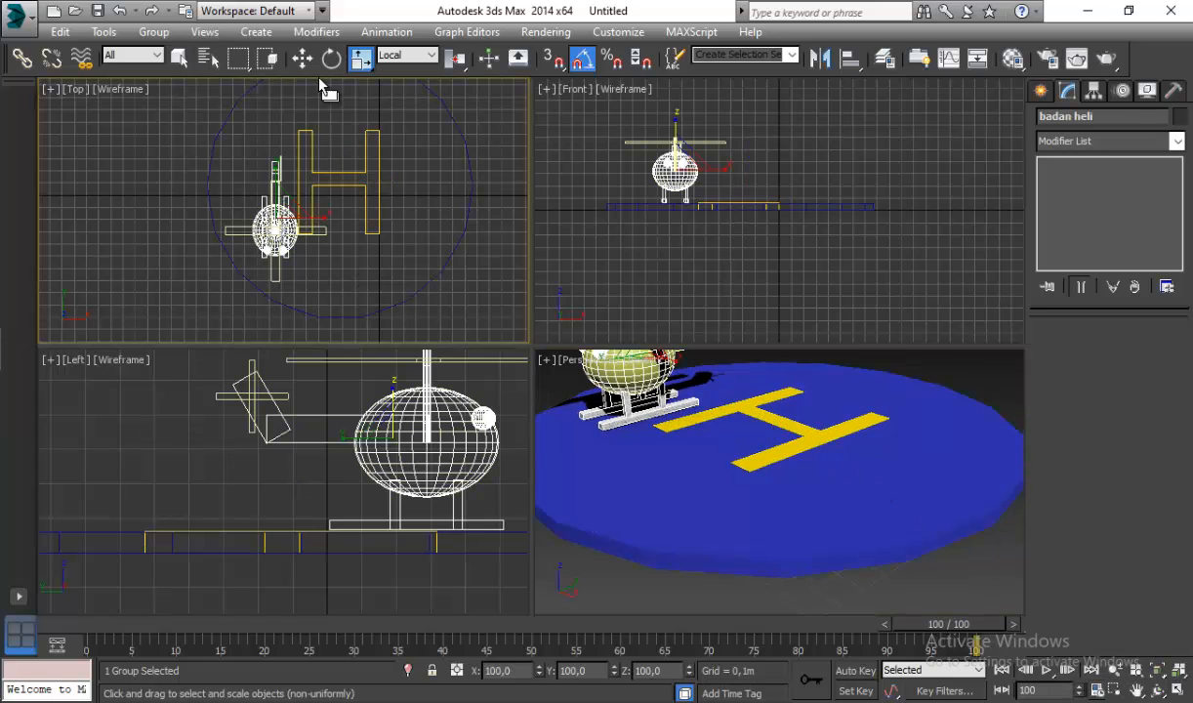
click(302, 57)
drag(286, 221, 350, 170)
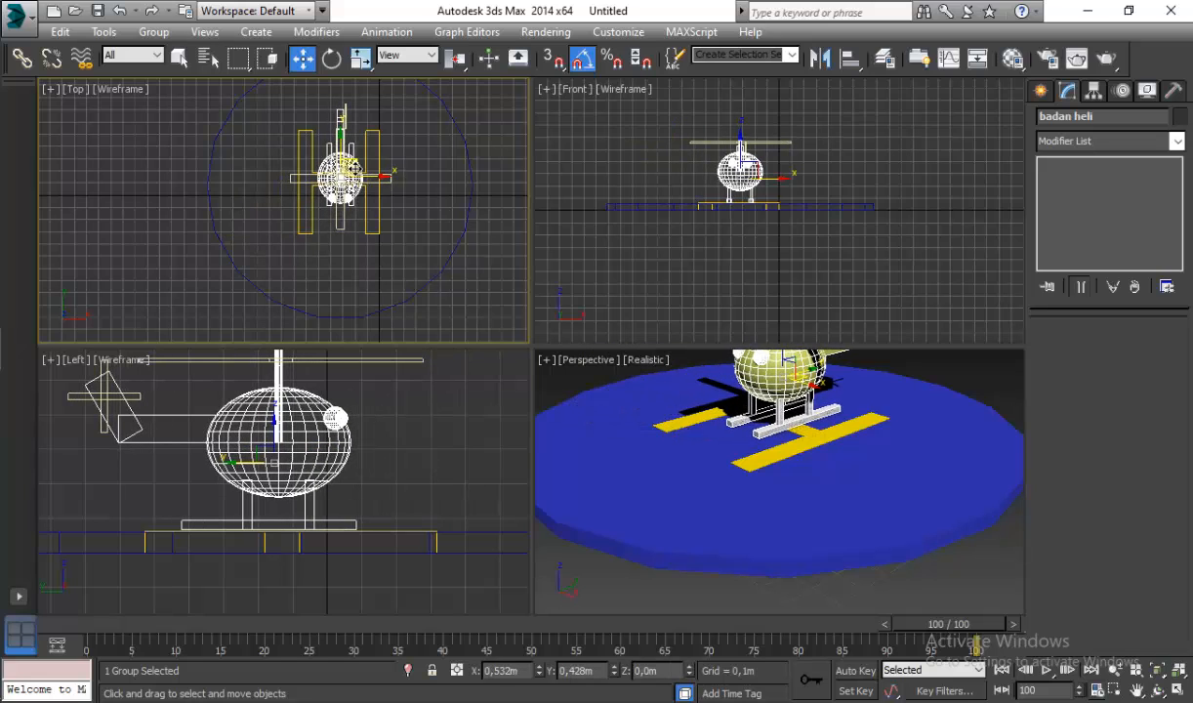
scroll(879, 525, down, 5)
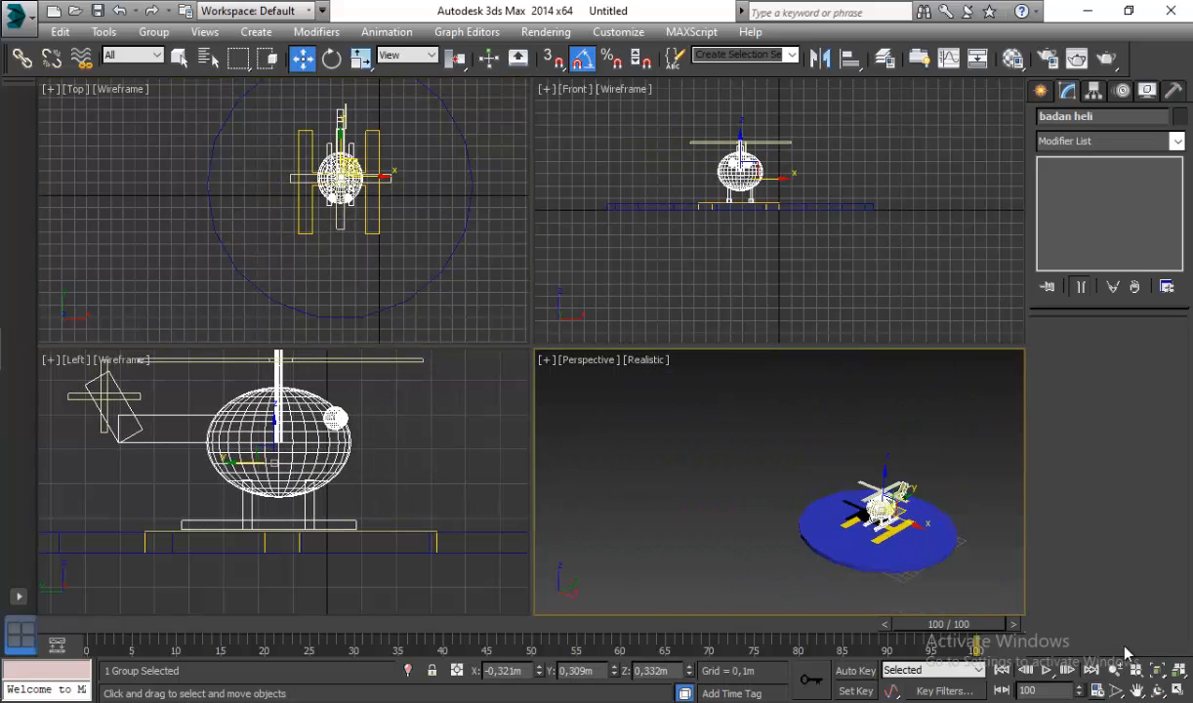
Step: Create a ground plane about 13.181 m long and 10.401 m wide beside the landing pad in the maximized perspective view
click(1179, 689)
scroll(839, 400, down, 6)
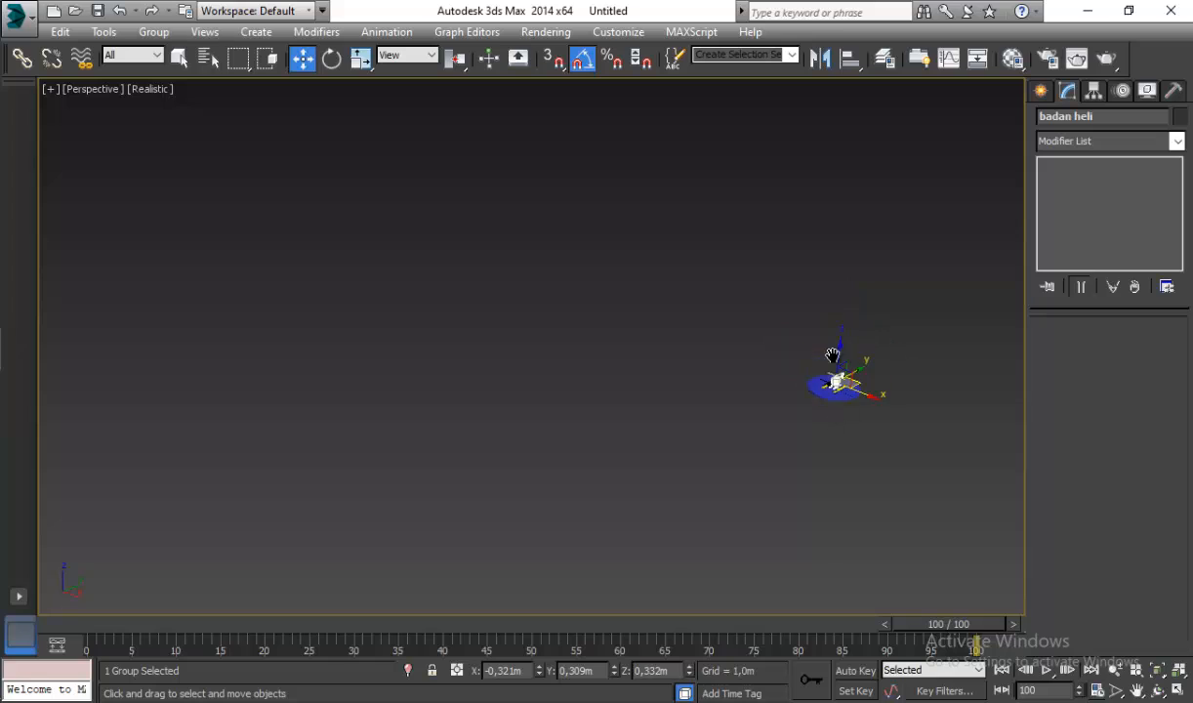
click(1037, 91)
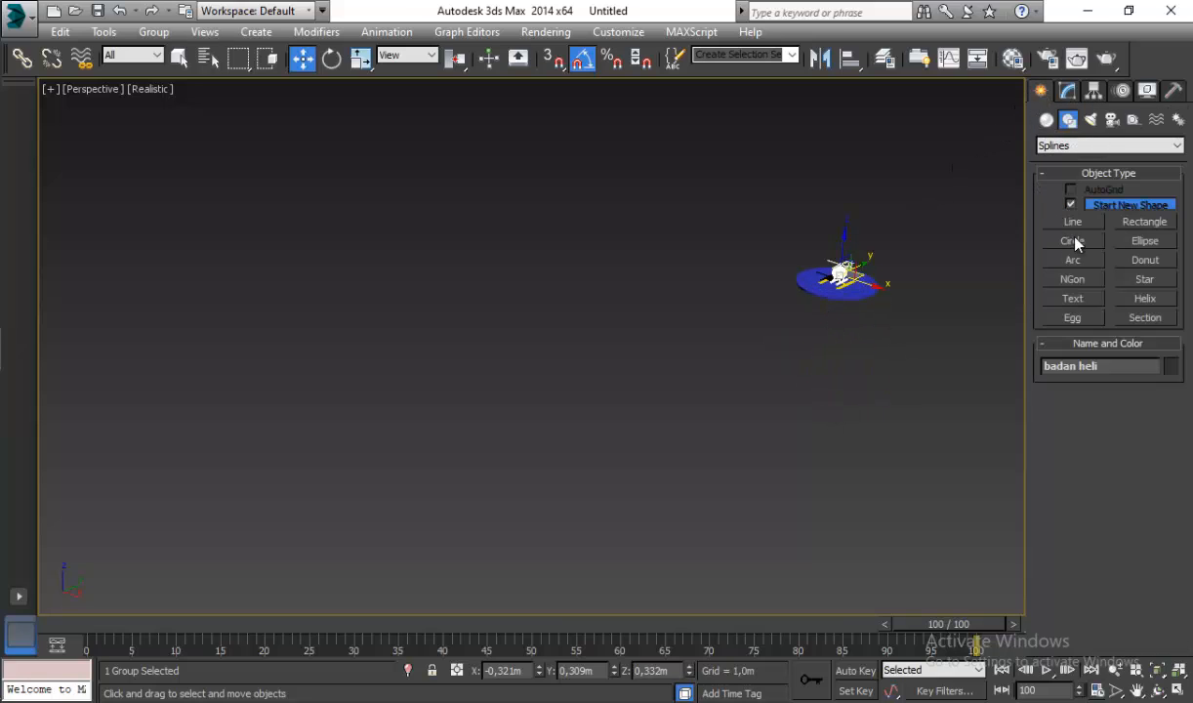
click(1044, 120)
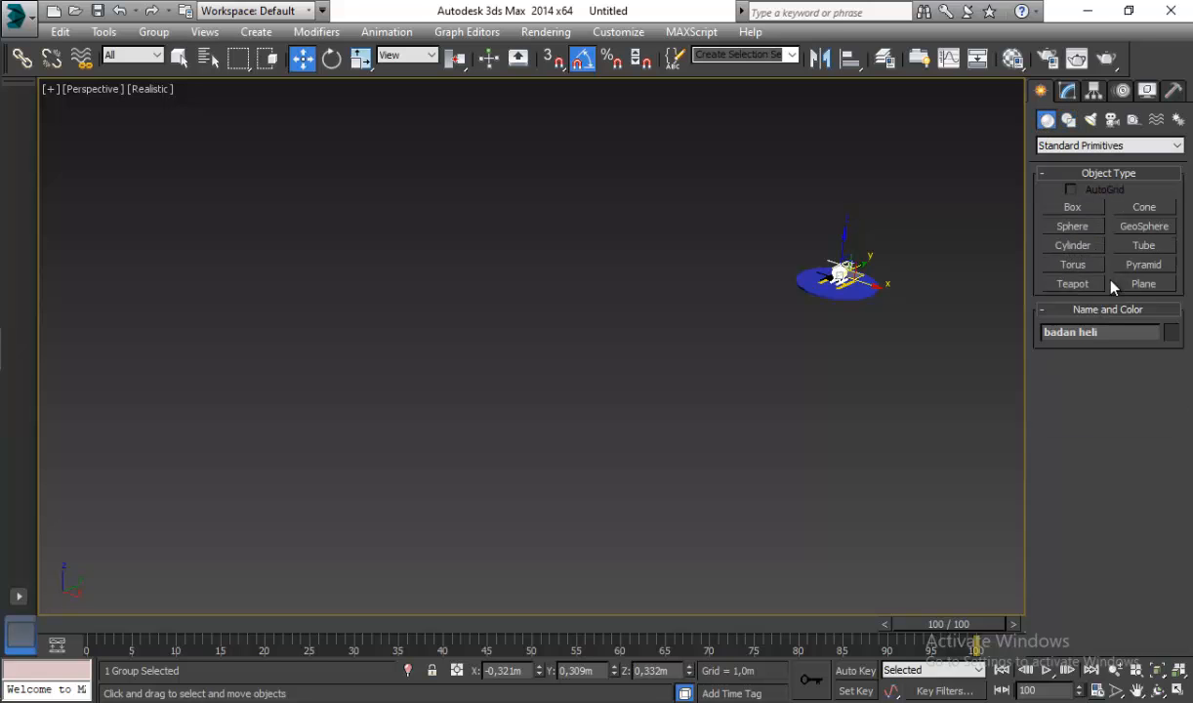
click(1145, 286)
drag(799, 279, 980, 465)
Step: Recolour the ground plane green
click(1069, 90)
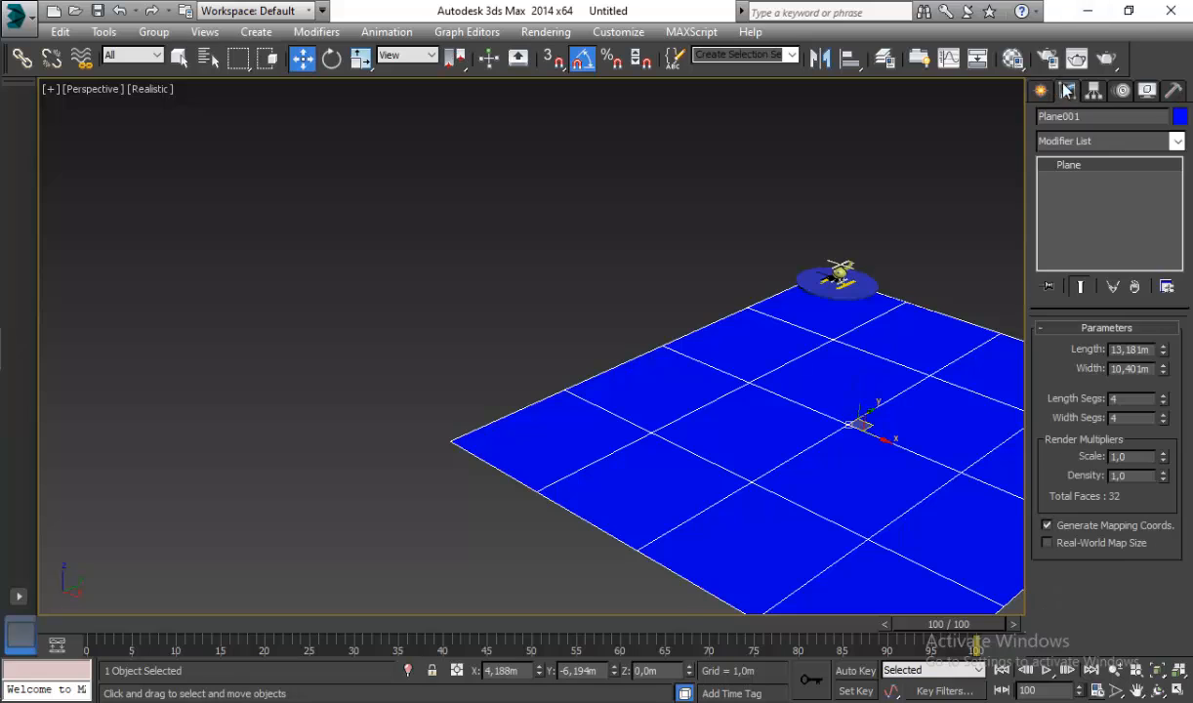
click(1180, 116)
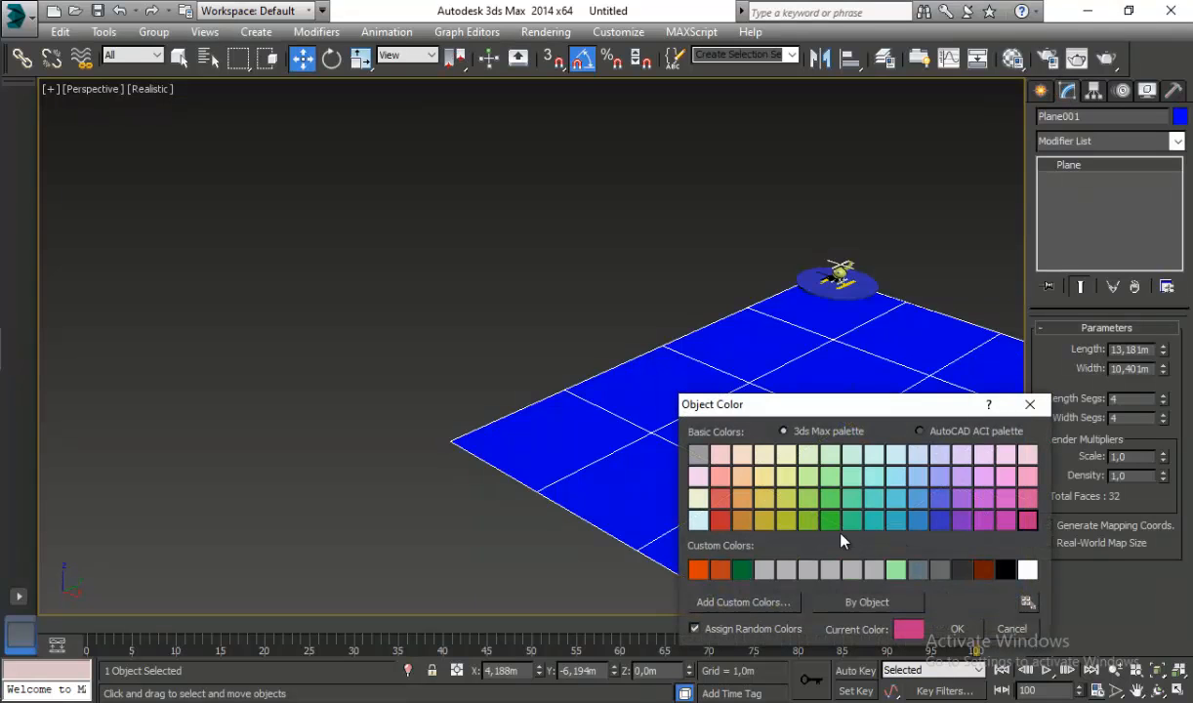
click(830, 521)
click(957, 629)
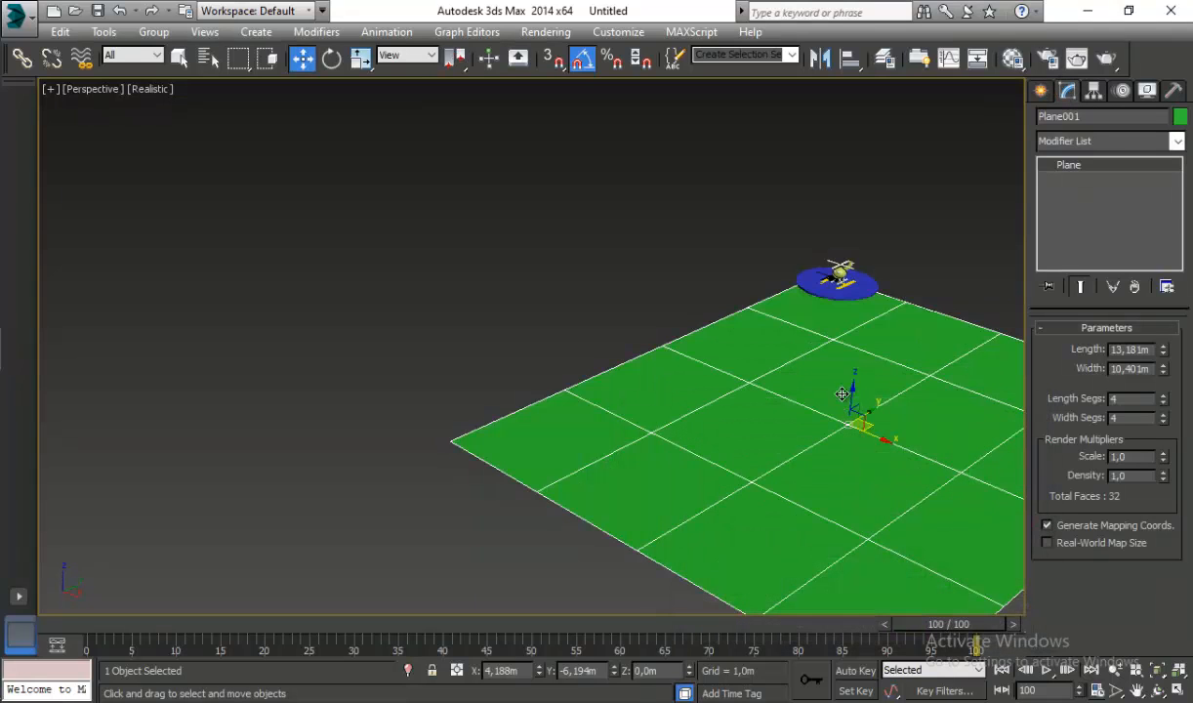
Step: Scale the ground plane uniformly to about 202% and move it beneath the landing pad, to about X -0.844 m
click(361, 57)
drag(851, 417, 871, 323)
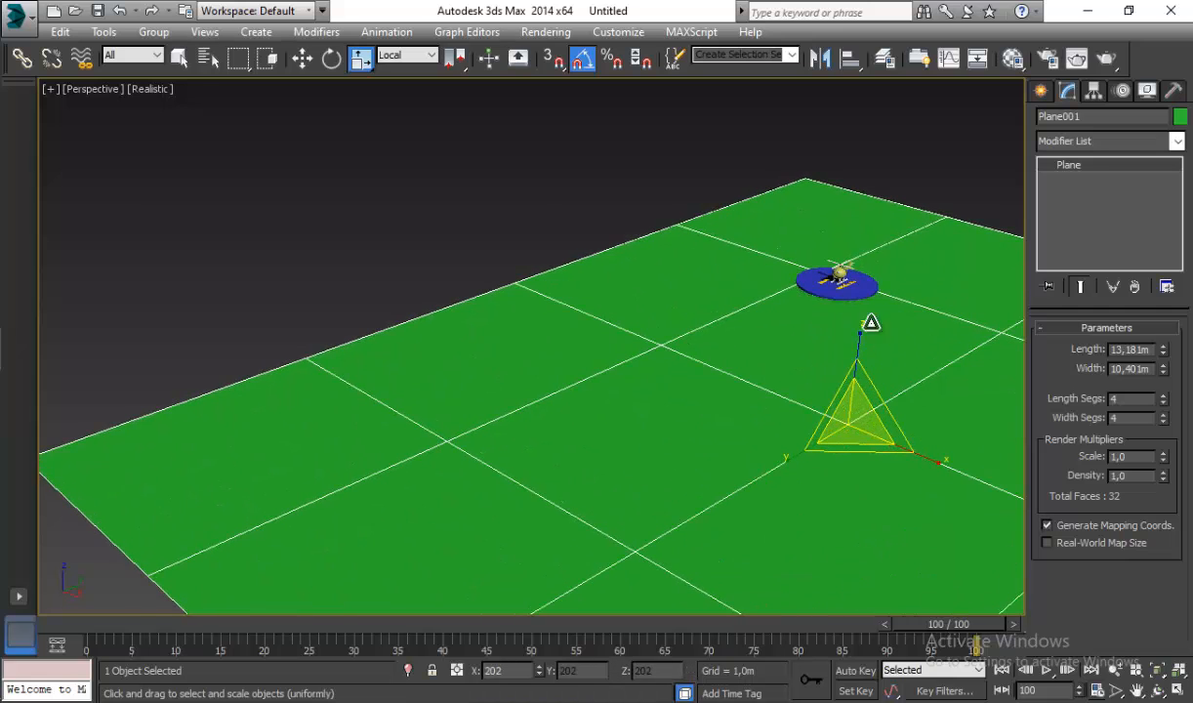
click(303, 58)
drag(872, 443, 698, 288)
scroll(701, 289, down, 3)
scroll(701, 289, up, 2)
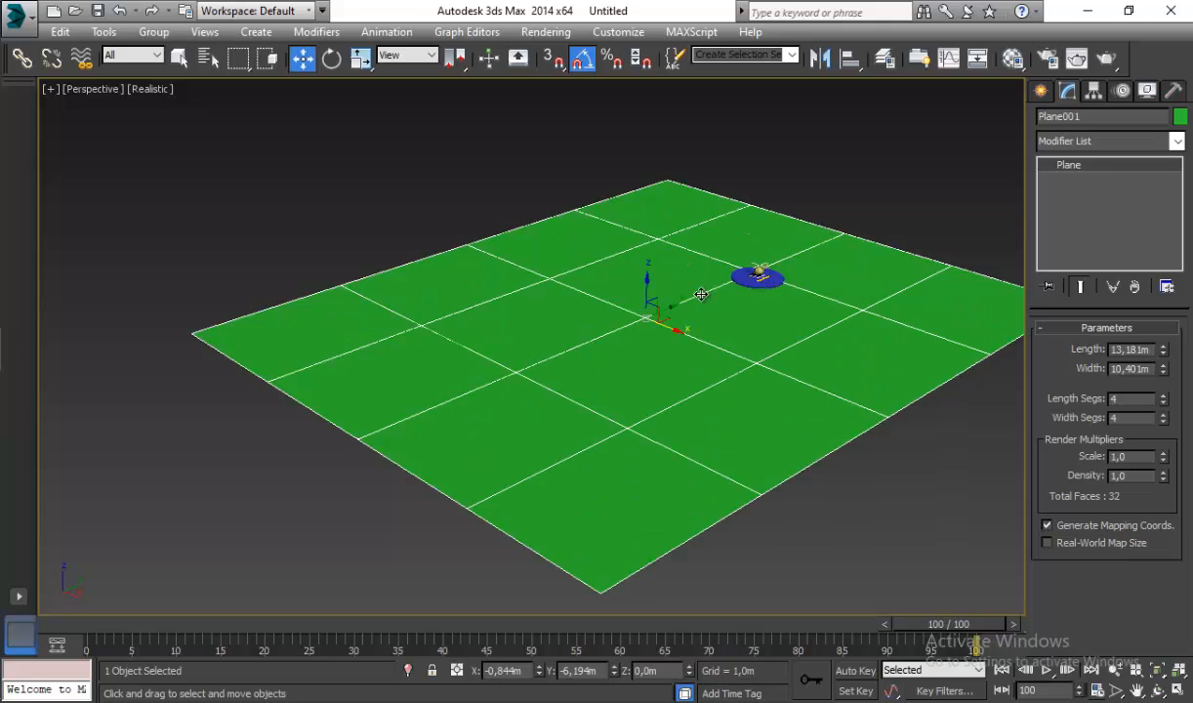
Step: Stretch the ground plane along its local Y axis to about 160%
drag(669, 332, 597, 352)
click(331, 58)
click(361, 58)
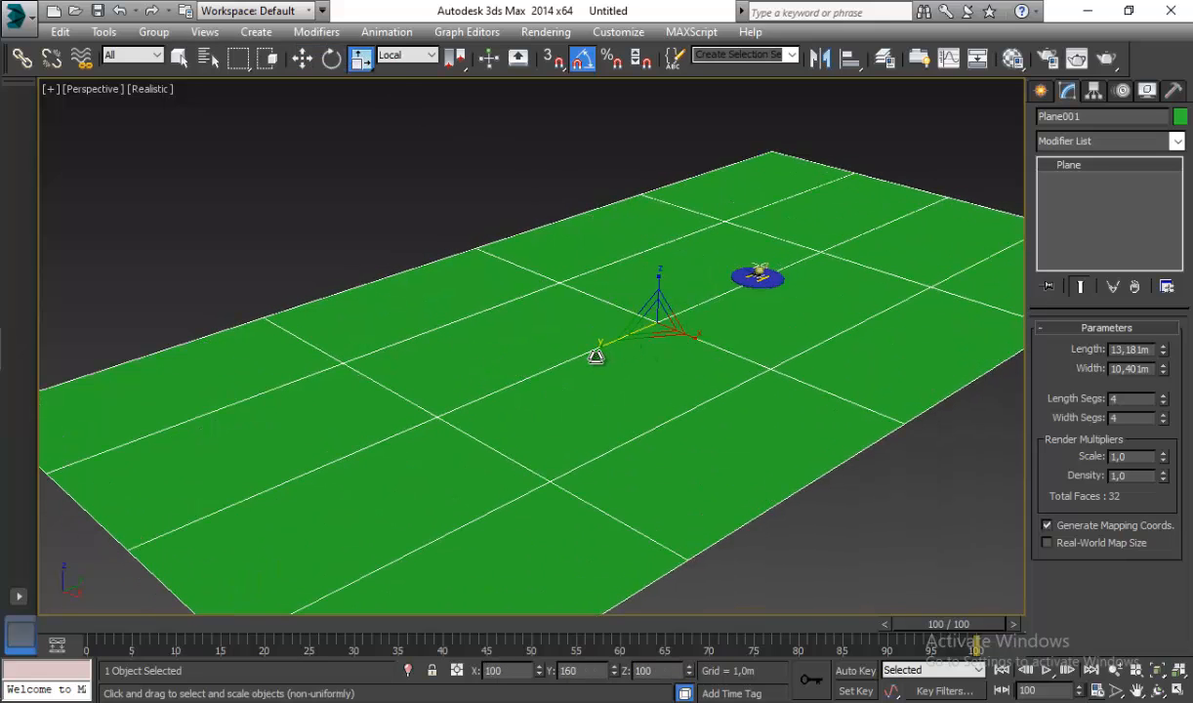
scroll(635, 319, up, 2)
scroll(635, 319, down, 2)
middle_drag(680, 291, 736, 254)
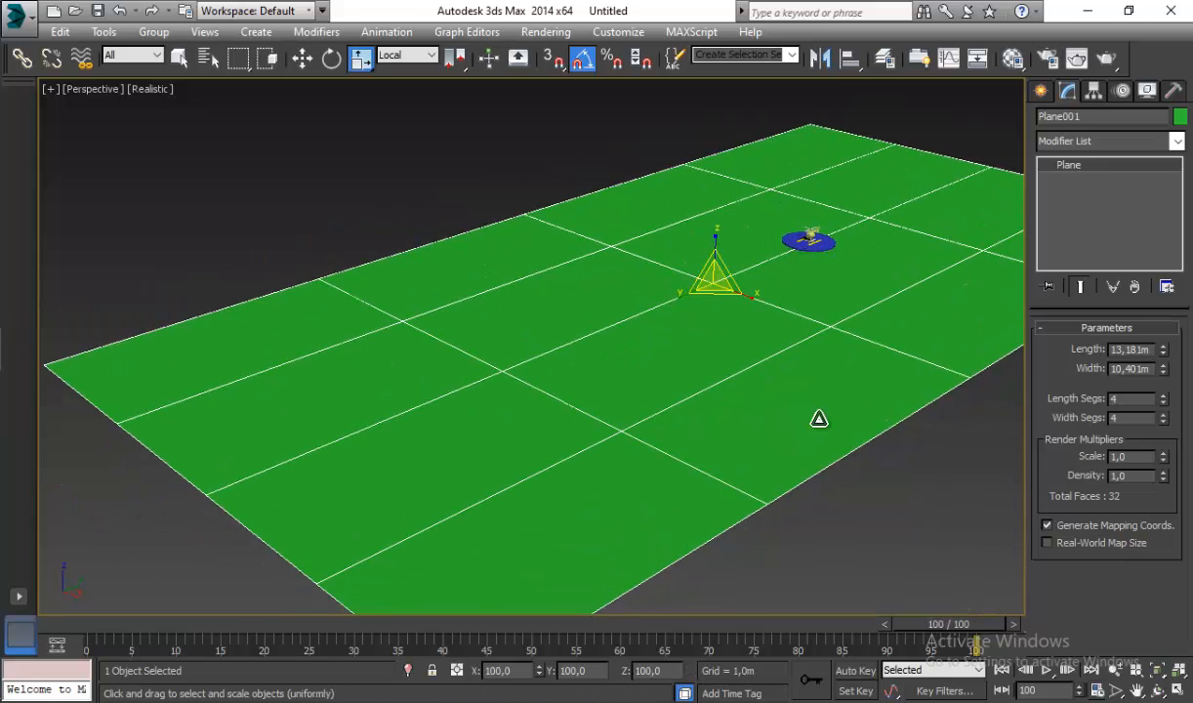
Step: Create a tall building box on the plane away from the pad, about 5.055 m long, 4.877 m wide and 8.064 m high
click(1041, 92)
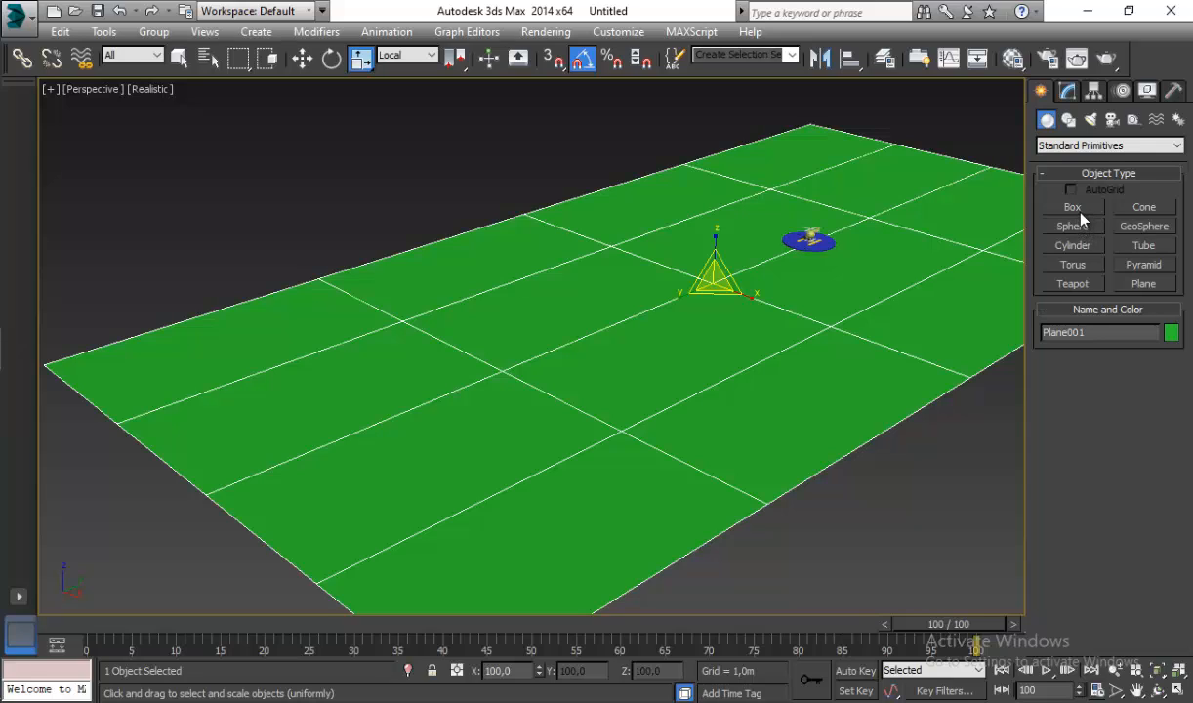
click(1073, 207)
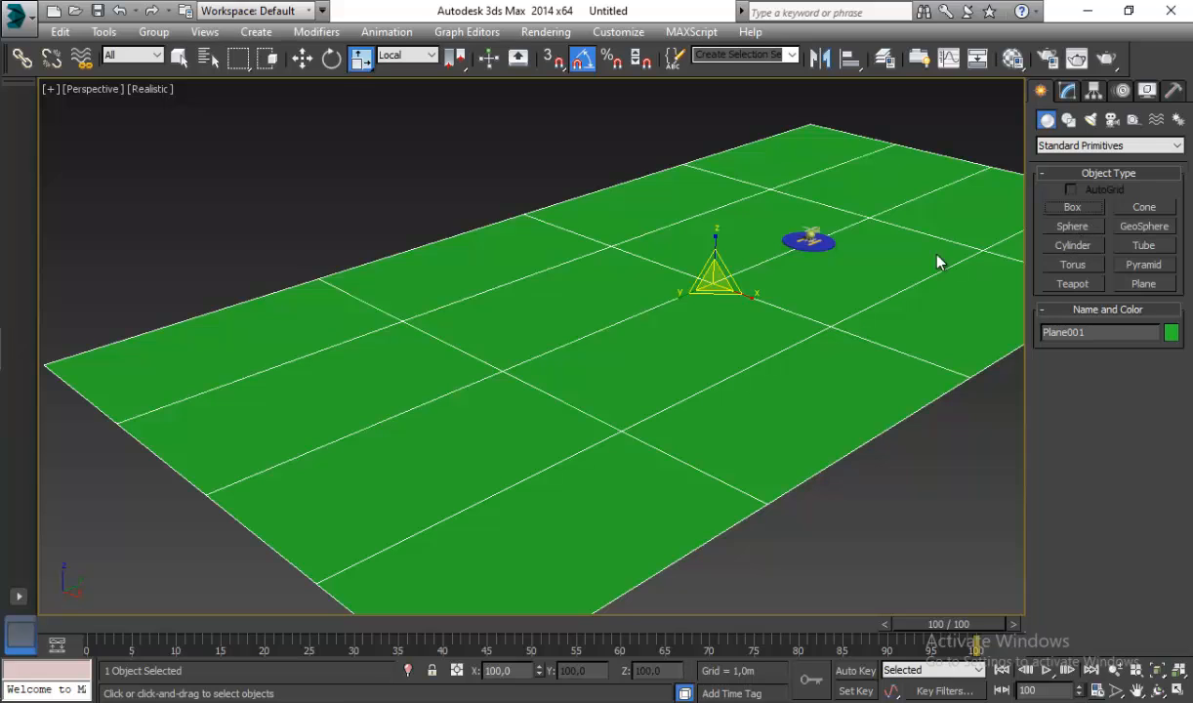
drag(448, 364, 418, 490)
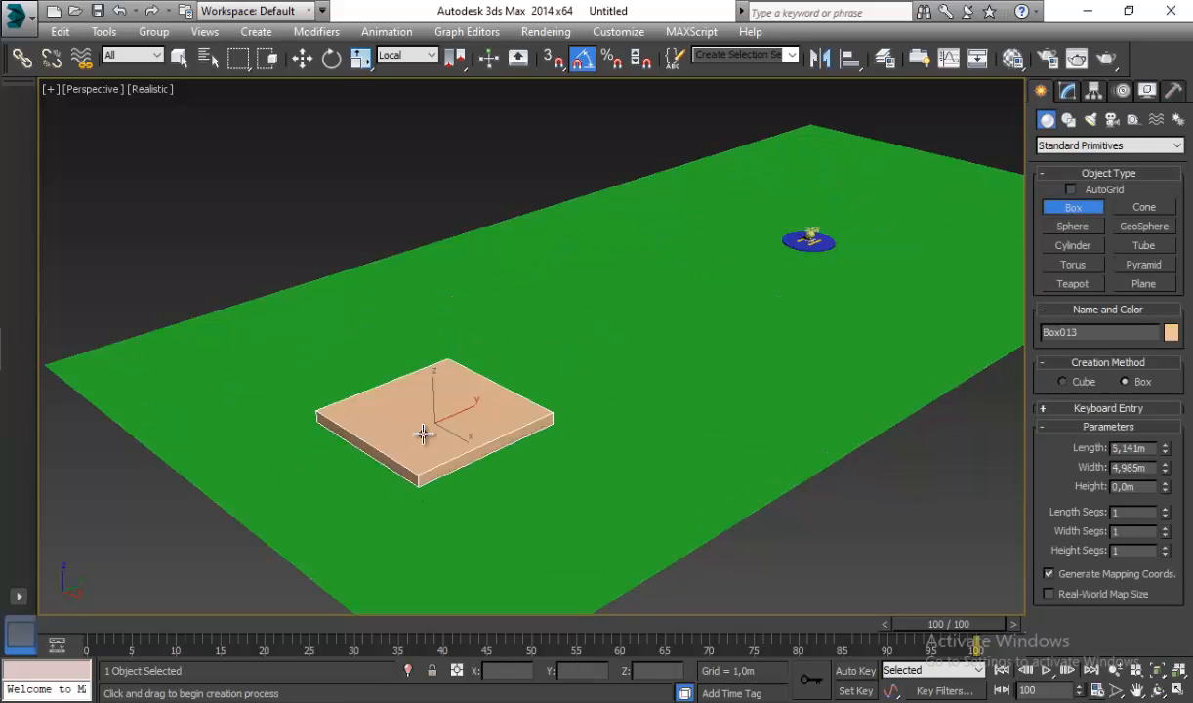
click(1071, 90)
mouse_move(498, 364)
alt+middle_down()
mouse_move(479, 314)
mouse_move(487, 344)
alt+middle_up()
Step: Clone the building box as one copy shifted along the X axis to about X 2.742 m
click(300, 63)
alt+middle_drag(459, 420, 467, 450)
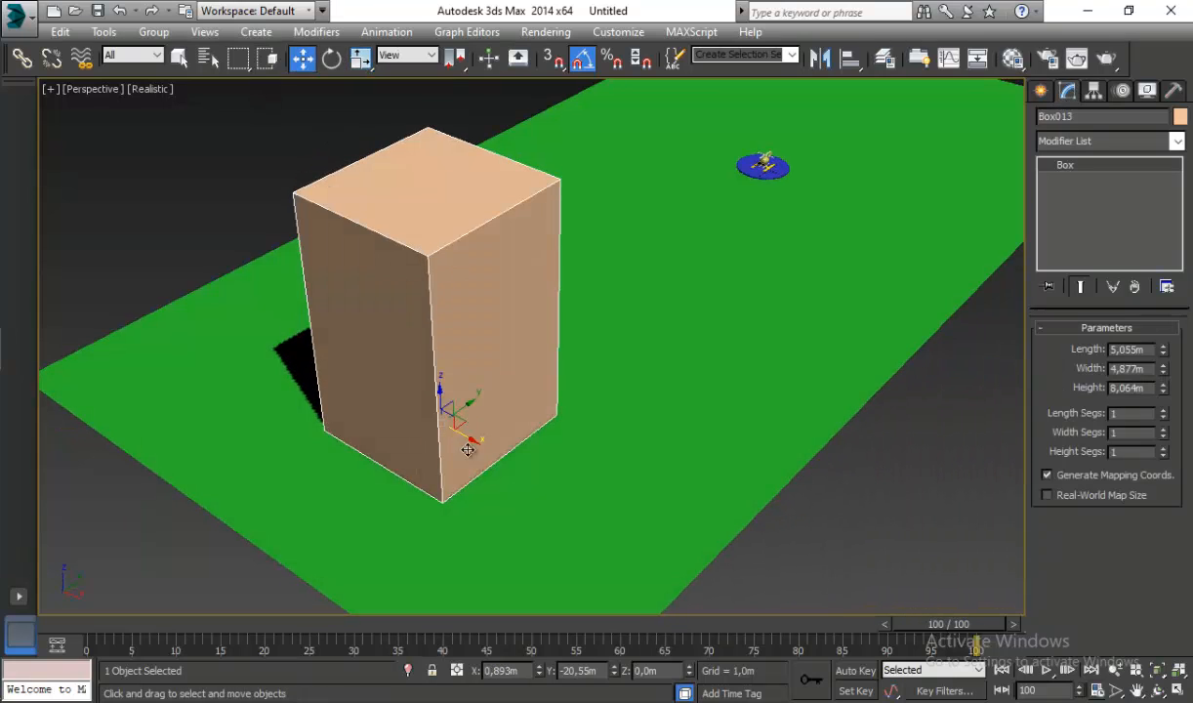
shift+drag(470, 440, 523, 466)
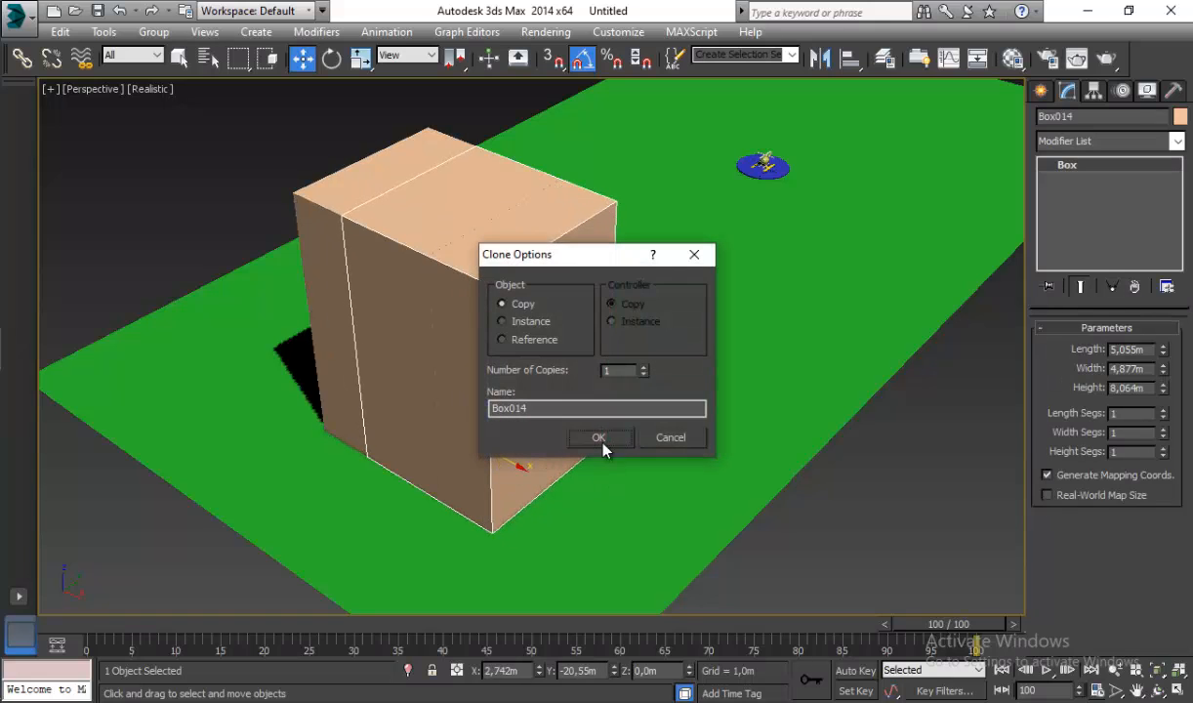
key(Return)
Step: Scale the copied box into a door slab: thin it along X, reduce its height to about 42% and narrow it along Y
key(r)
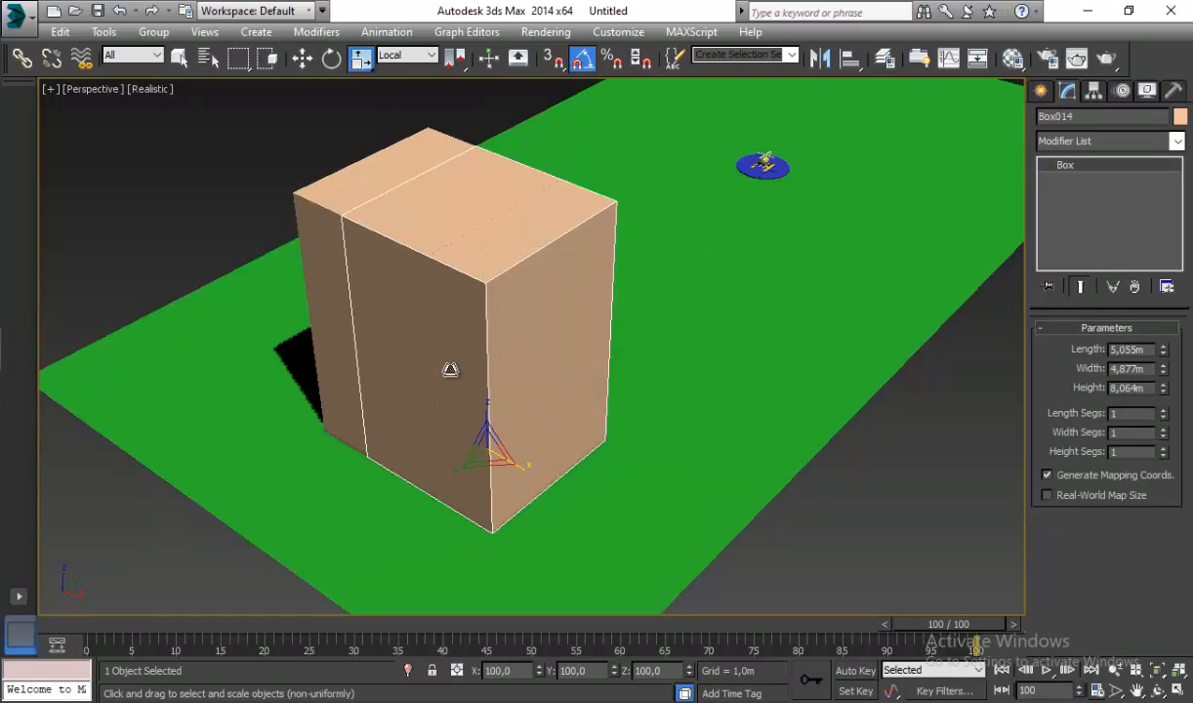
mouse_move(450, 368)
mouse_down()
mouse_move(378, 261)
mouse_move(449, 368)
mouse_up()
drag(485, 418, 510, 500)
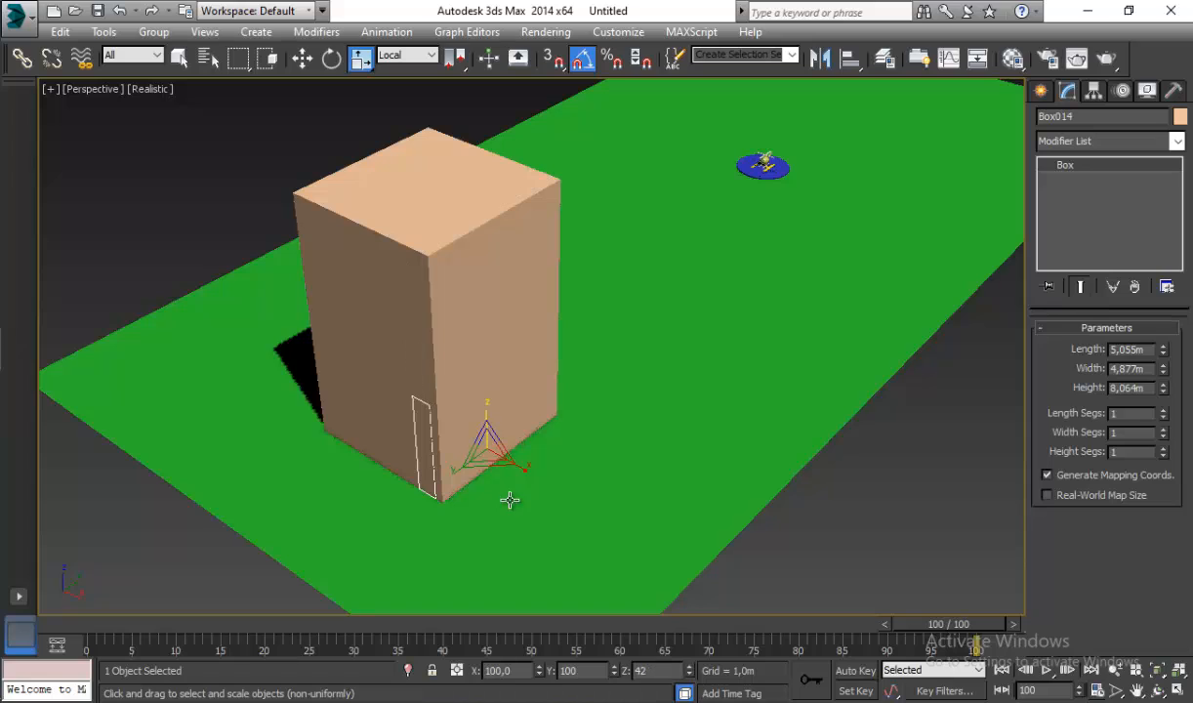
drag(455, 472, 491, 467)
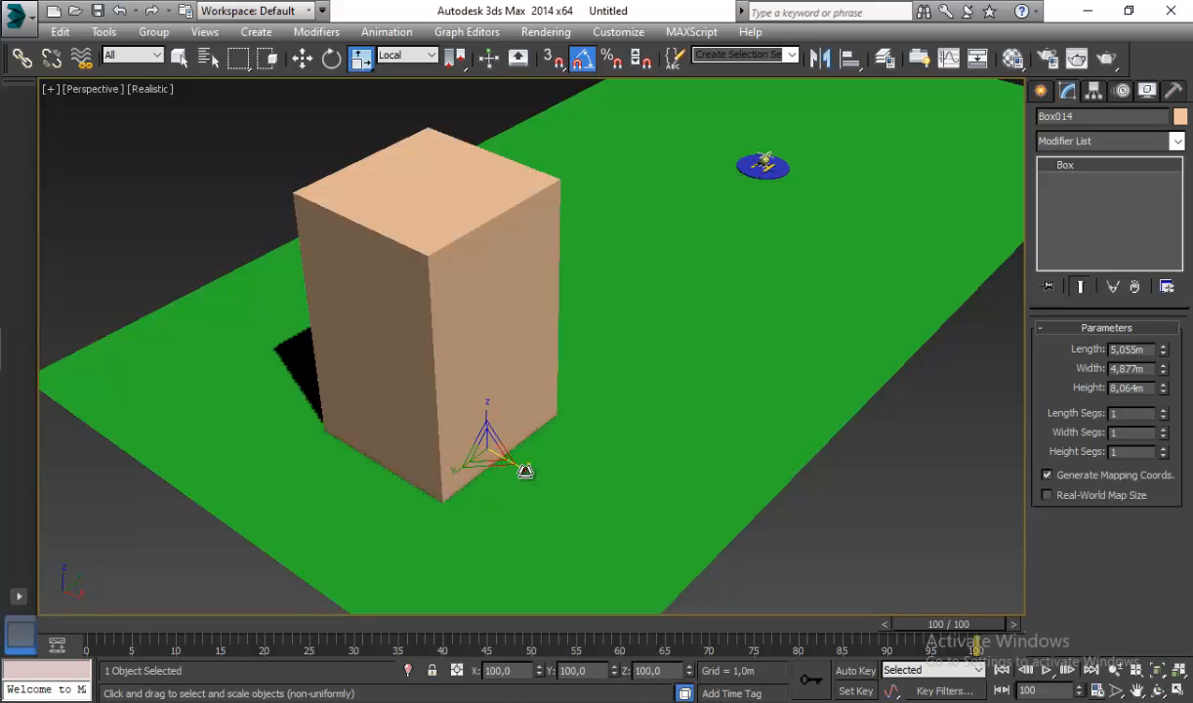
Step: Move the door slab slightly out of the building's front face, to about X 3.303 m, Y -20.415 m, Z 0.117 m
key(w)
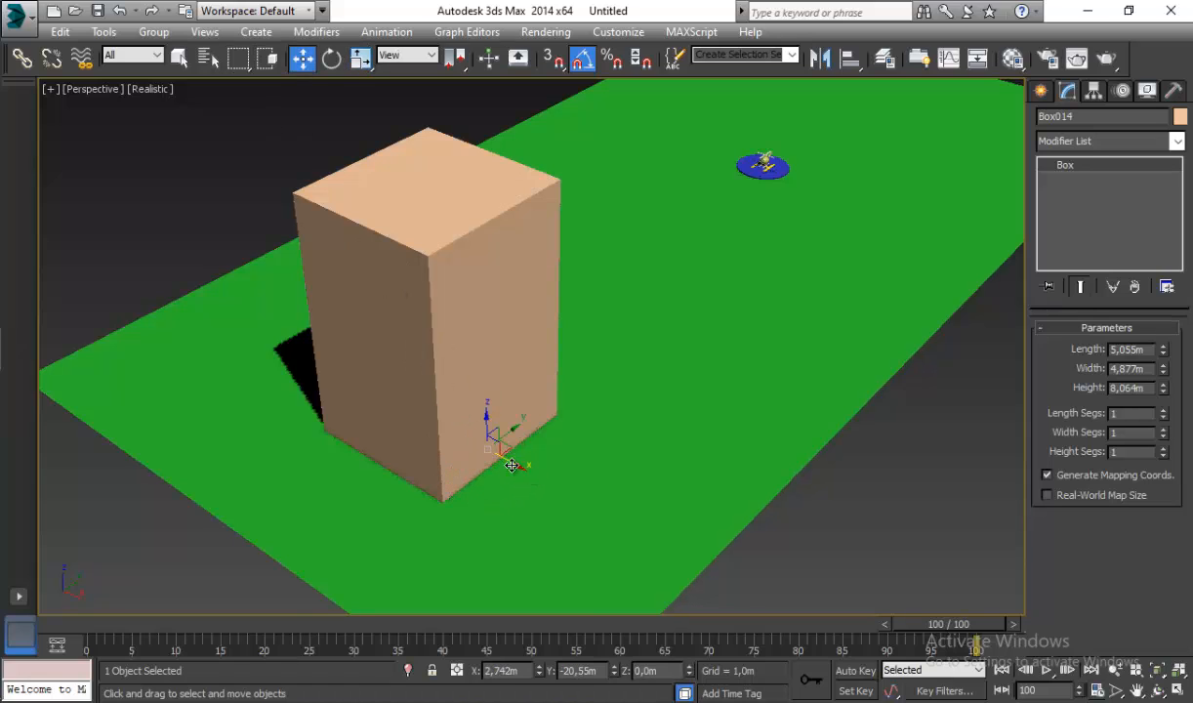
drag(511, 466, 527, 473)
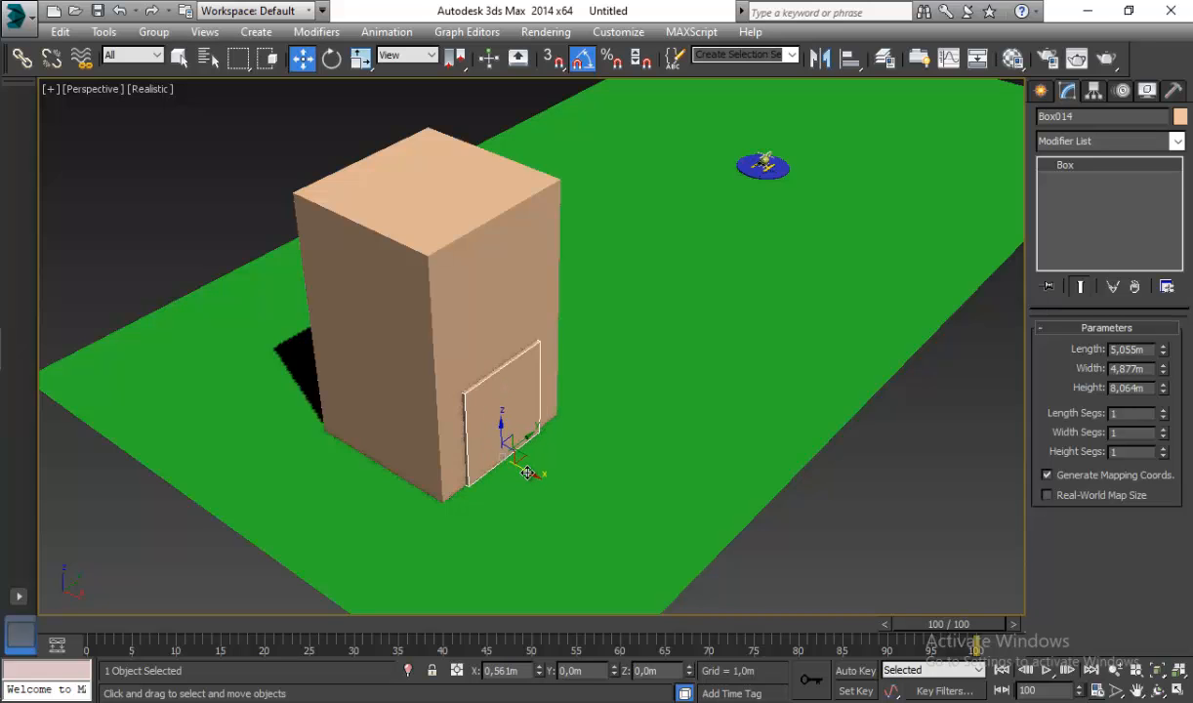
mouse_move(526, 473)
alt+middle_down()
mouse_move(421, 389)
mouse_move(455, 424)
mouse_move(512, 444)
mouse_move(522, 413)
mouse_move(526, 478)
alt+middle_up()
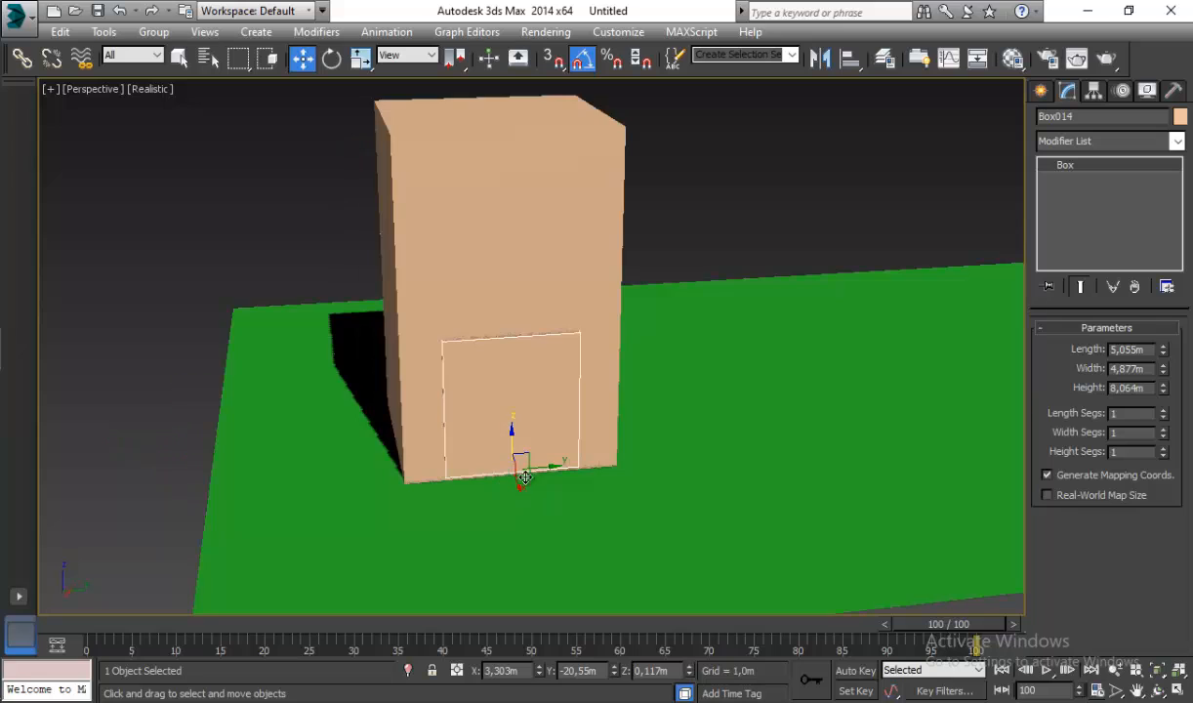
drag(538, 468, 543, 466)
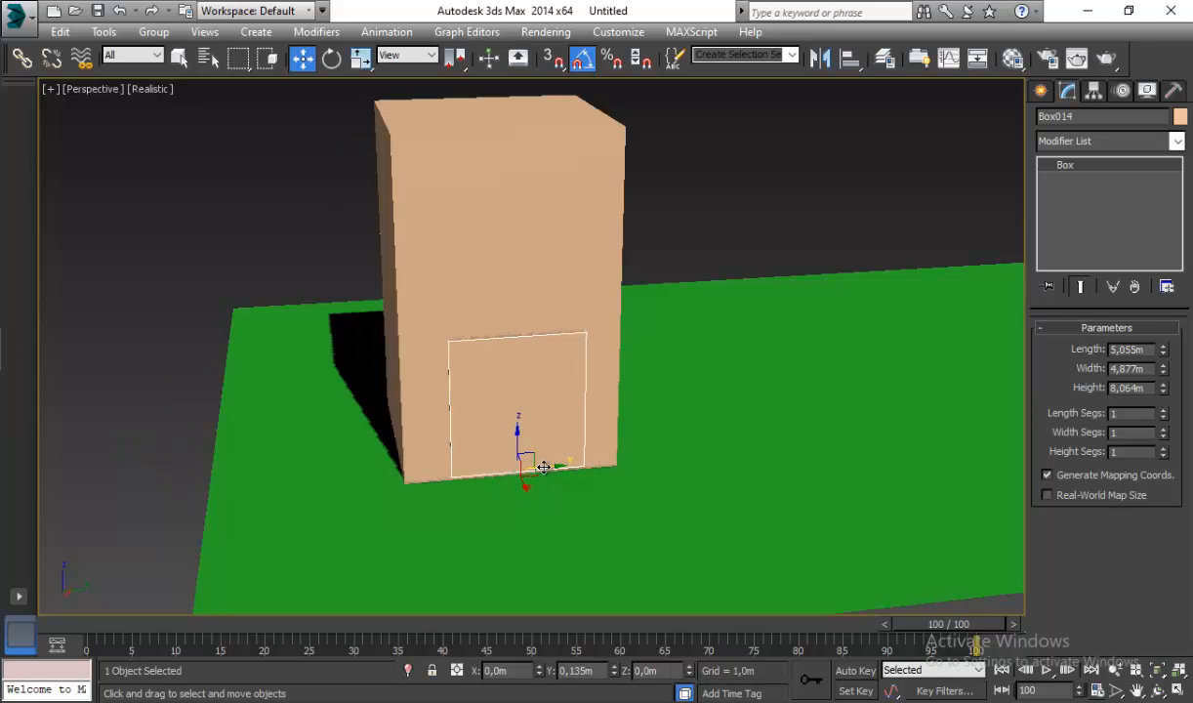
Step: Recolour the door slab on the building's front black
click(1180, 116)
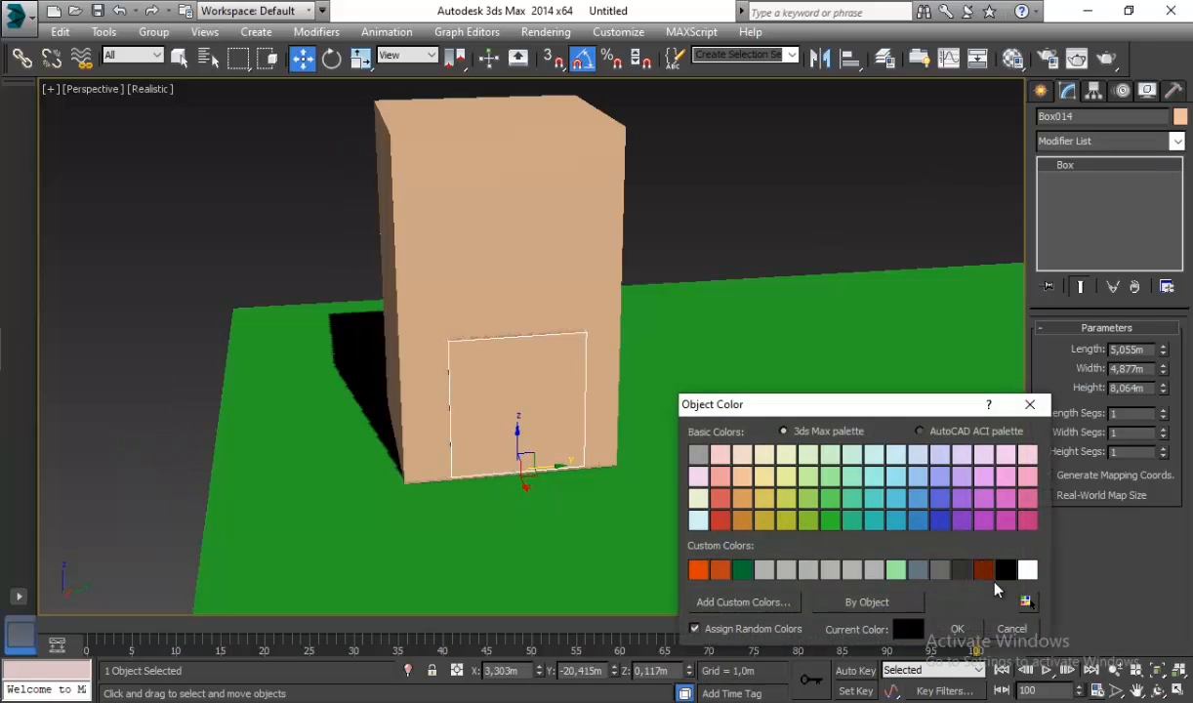
click(955, 628)
alt+middle_drag(572, 394, 526, 450)
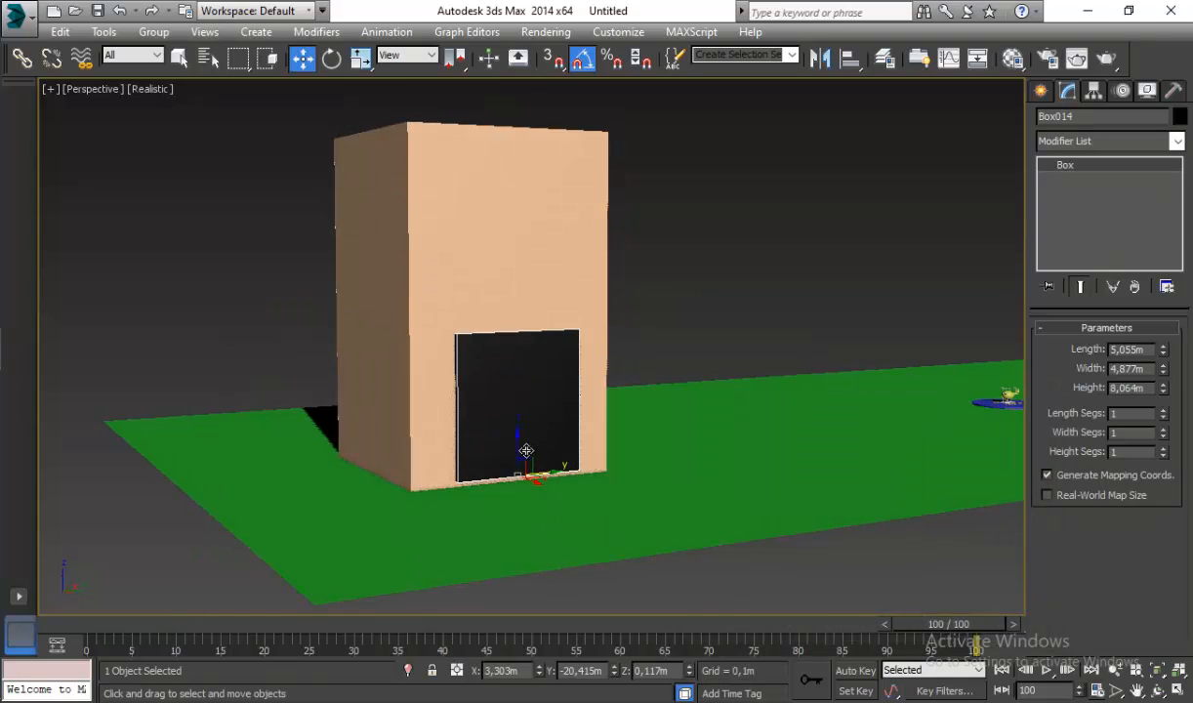
Step: Clone the black door slab as one copy above the door at about Z 3.777 m and scale it down to a small window
mouse_move(515, 437)
shift+mouse_down()
mouse_move(523, 256)
mouse_move(530, 282)
mouse_move(489, 337)
mouse_move(586, 319)
shift+mouse_up()
click(597, 433)
key(r)
alt+middle_drag(585, 320, 519, 395)
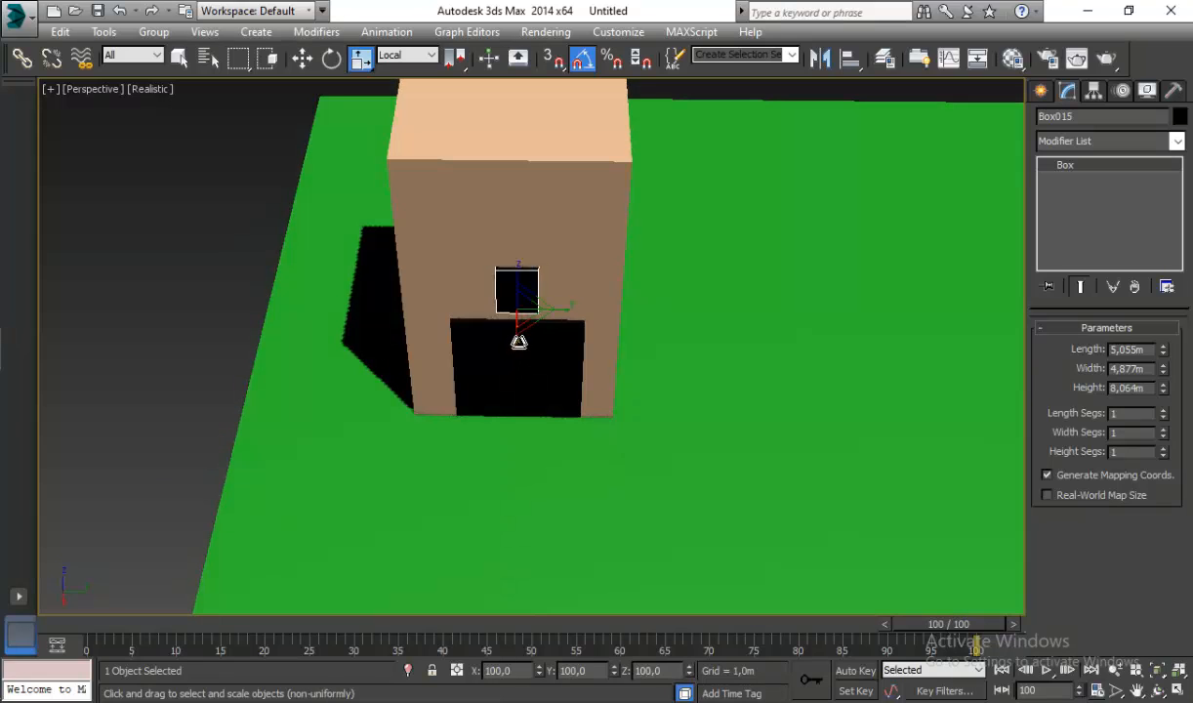
drag(516, 340, 532, 299)
Step: Adjust the window's proportions by scaling it slightly shorter and wider
click(302, 58)
alt+middle_drag(509, 318, 567, 301)
scroll(531, 311, up, 3)
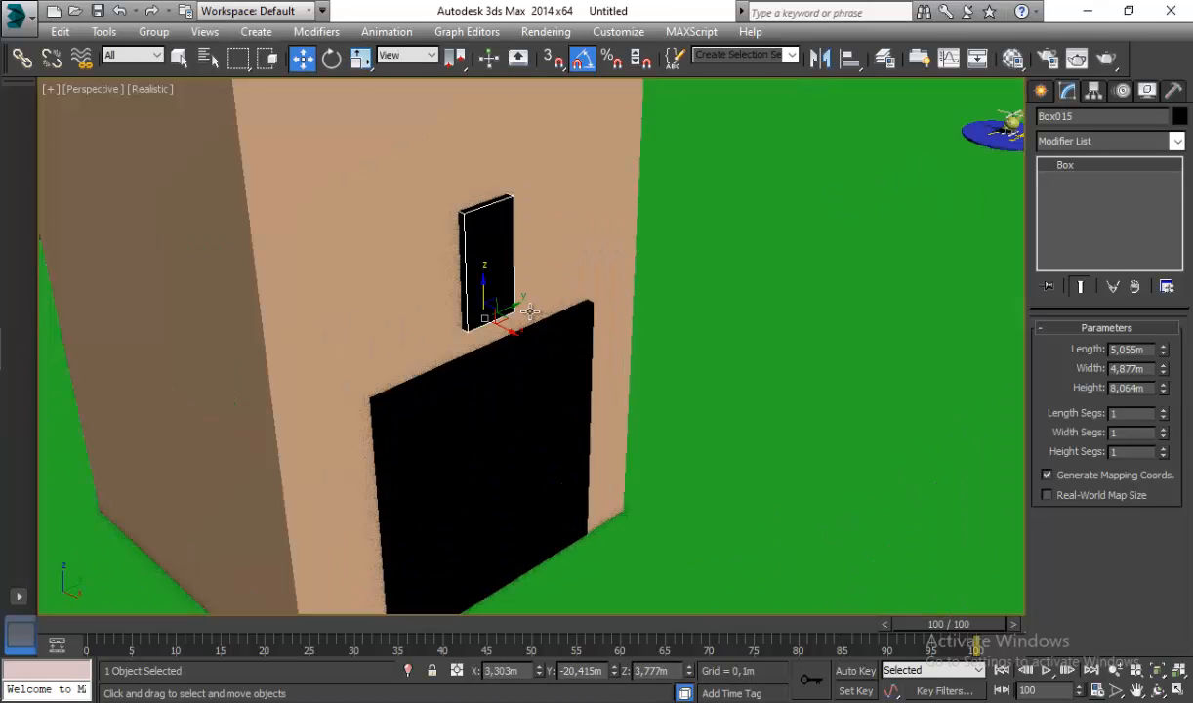
click(359, 59)
mouse_move(489, 288)
mouse_down()
mouse_move(489, 311)
mouse_move(342, 385)
mouse_move(439, 359)
mouse_up()
Step: Clone the window along the Y axis to form an evenly spaced row of five across the building's front, the last at about Y -18.349 m
click(302, 59)
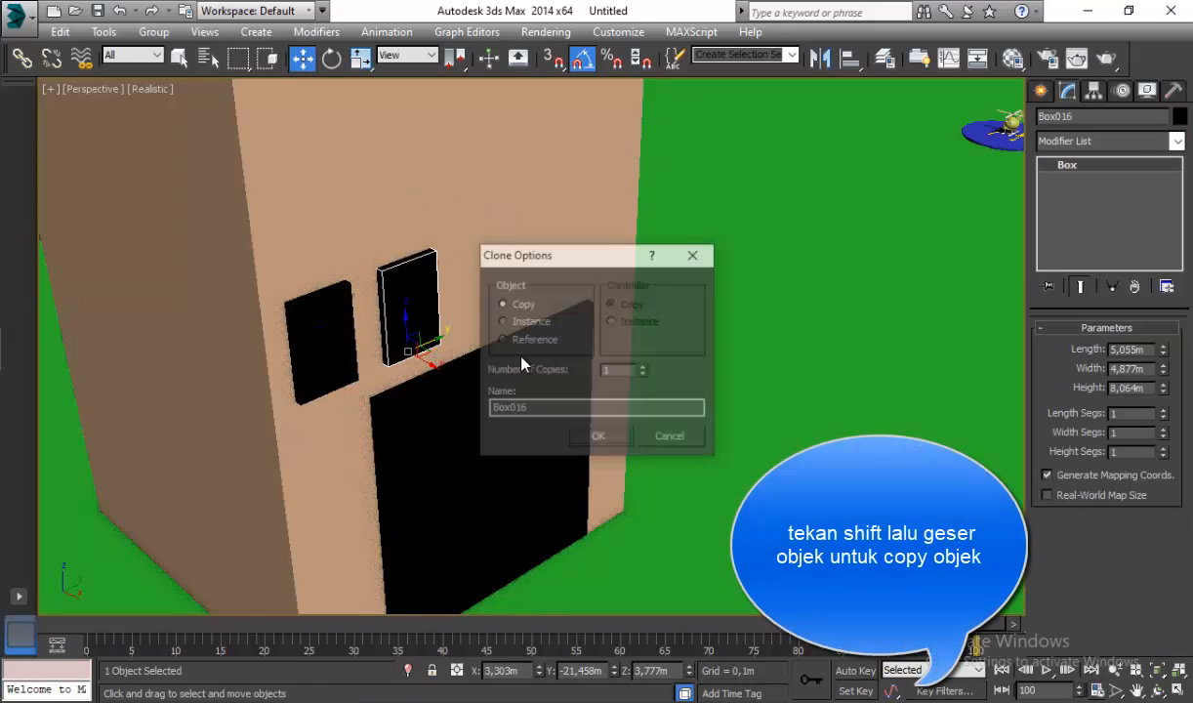
click(598, 436)
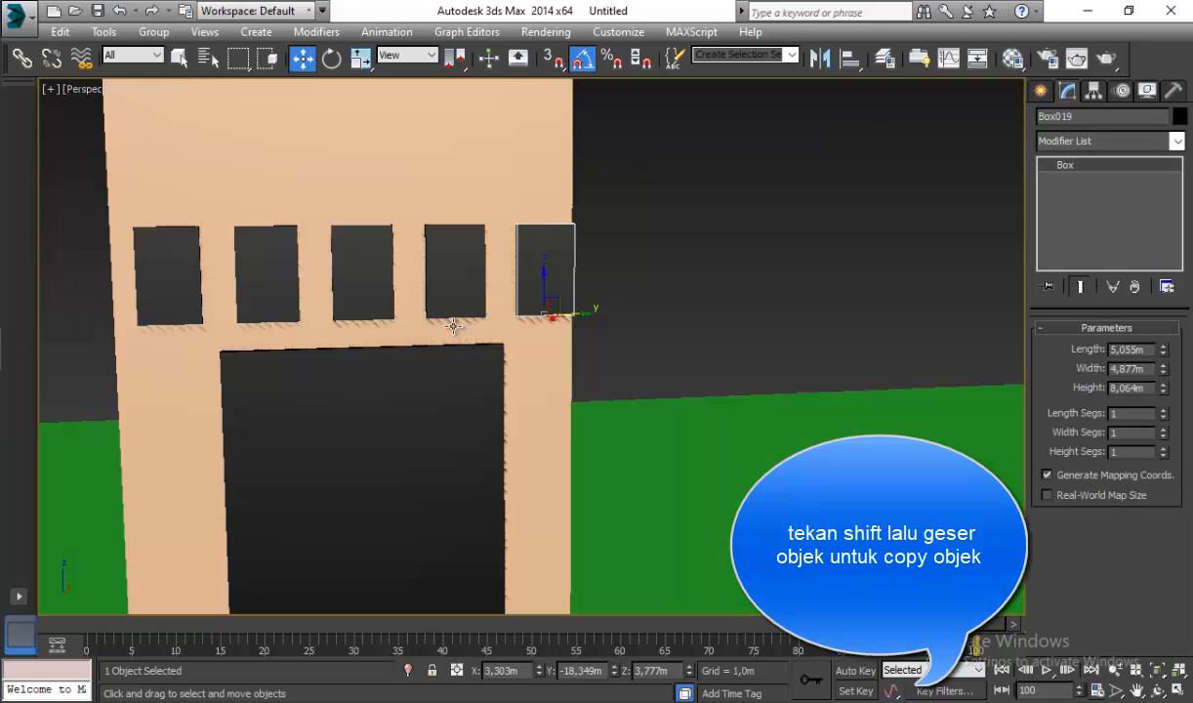
scroll(453, 326, down, 2)
alt+middle_drag(451, 325, 432, 358)
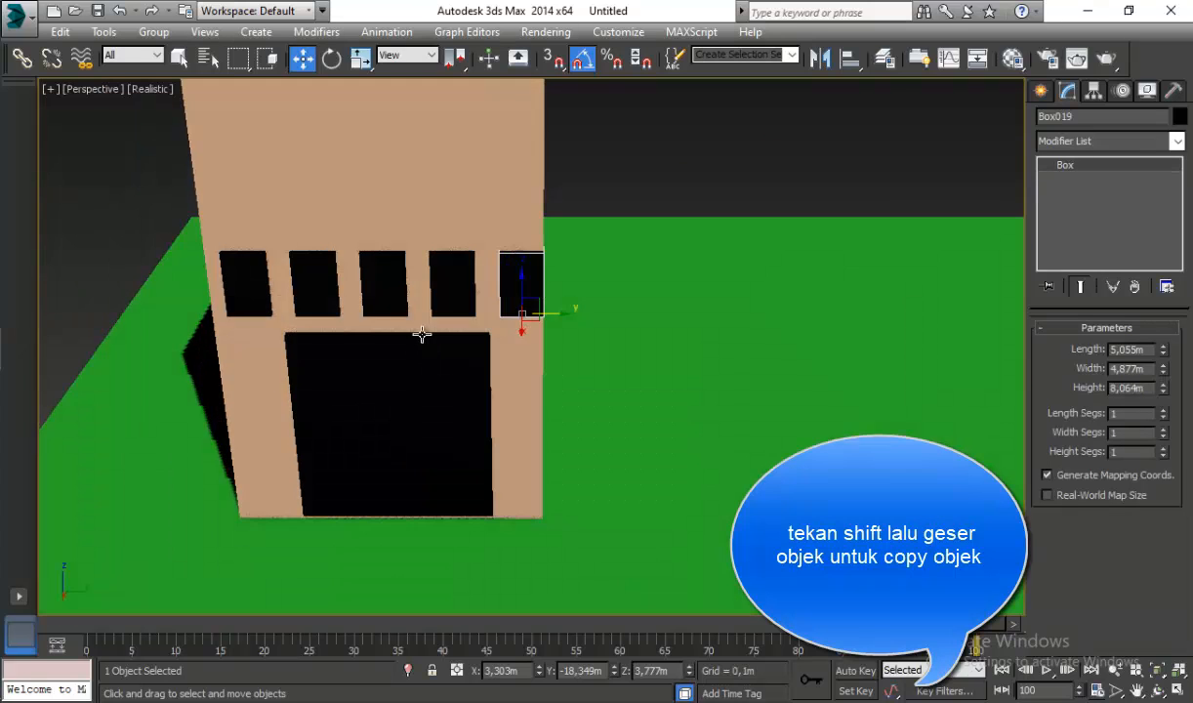
Step: Widen the building box along Y so it spans all five windows, and shift it to about Y -20.418 m
scroll(421, 335, down, 4)
click(427, 255)
alt+middle_drag(426, 255, 320, 80)
click(361, 57)
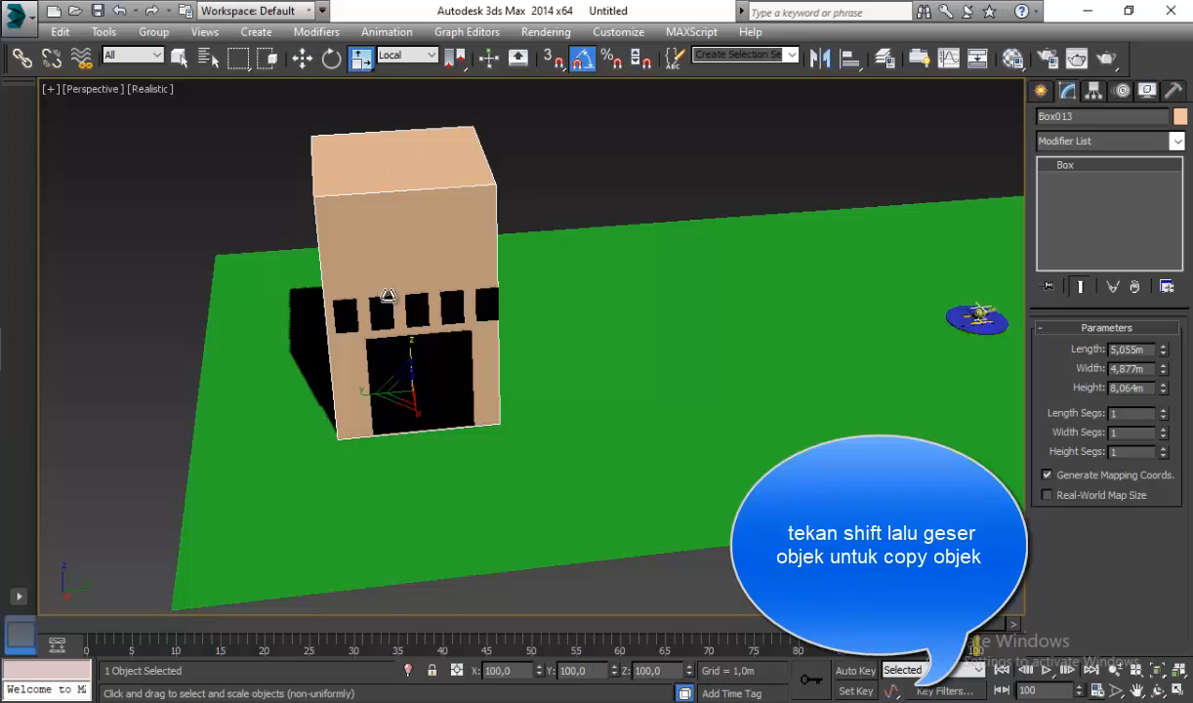
drag(362, 393, 359, 351)
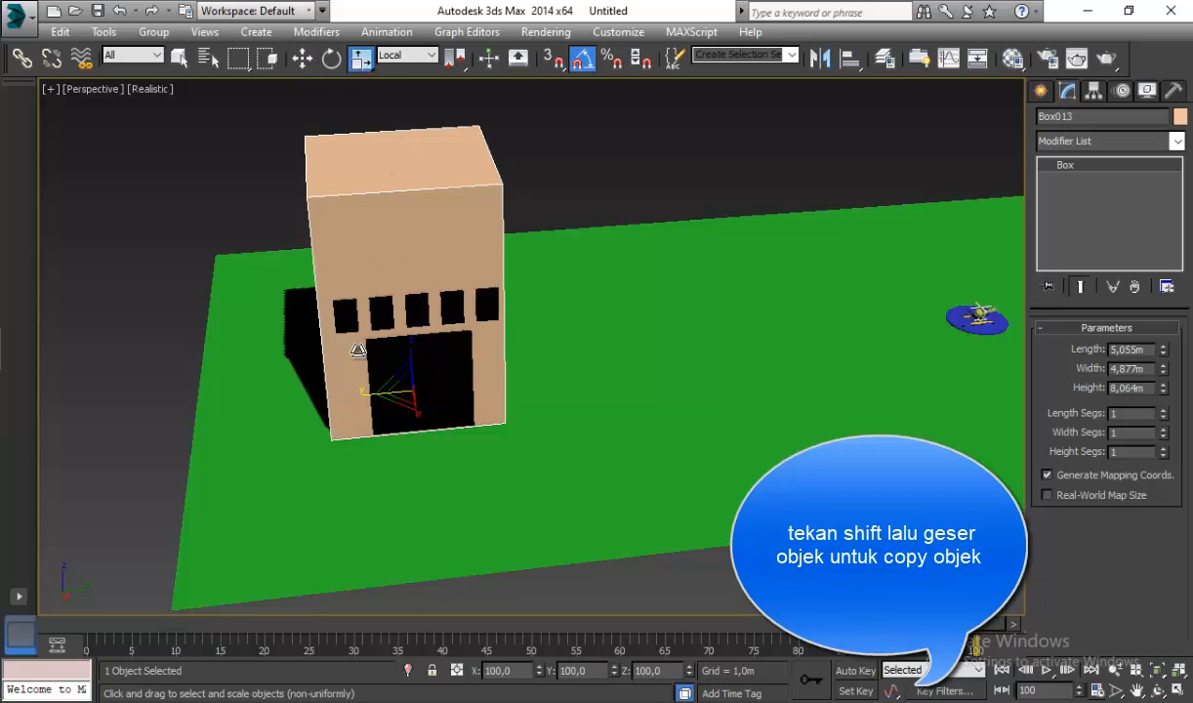
click(301, 58)
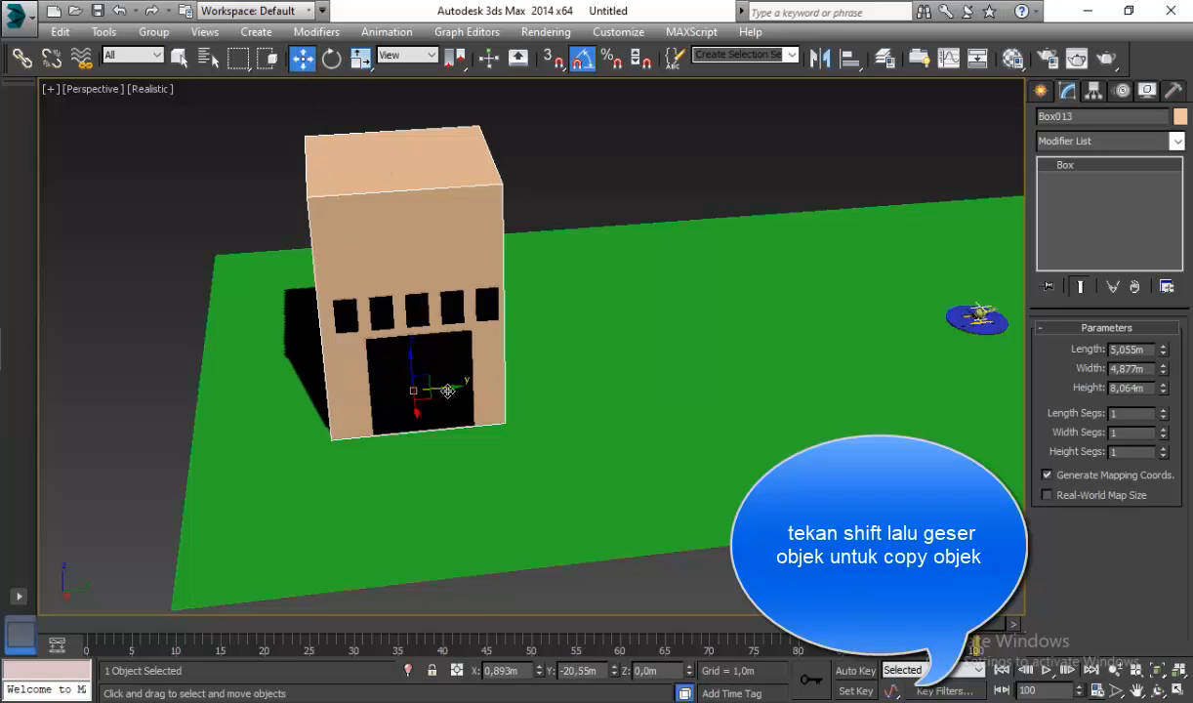
drag(448, 390, 453, 388)
Step: Clone the row of five windows upward along Z to make three rows on the building's front
alt+middle_drag(453, 389, 489, 318)
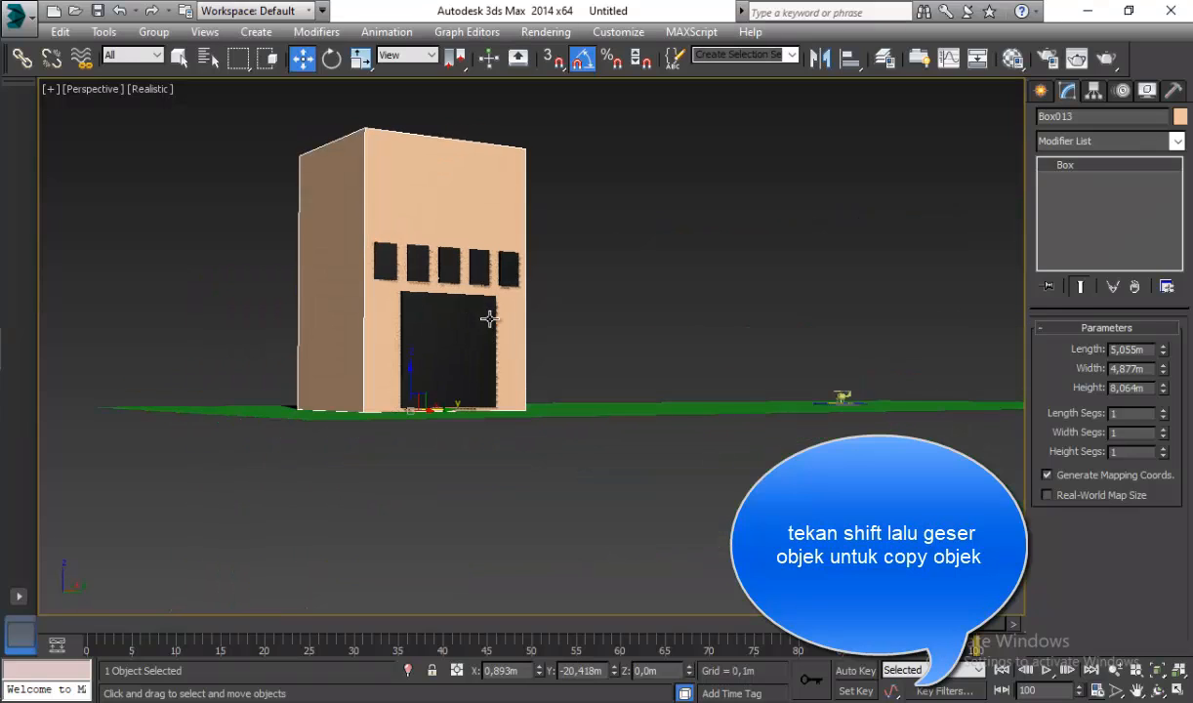
click(509, 266)
ctrl+click(480, 262)
ctrl+click(443, 263)
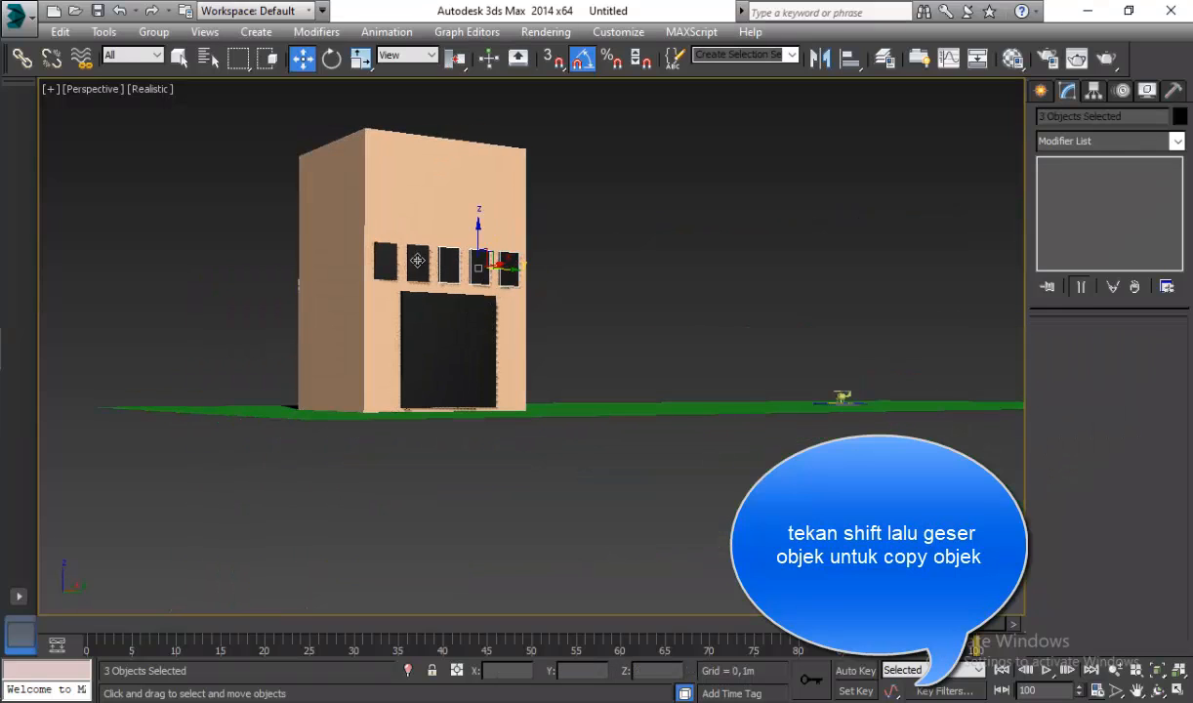
ctrl+click(418, 261)
ctrl+click(388, 261)
shift+drag(448, 232, 448, 177)
click(599, 438)
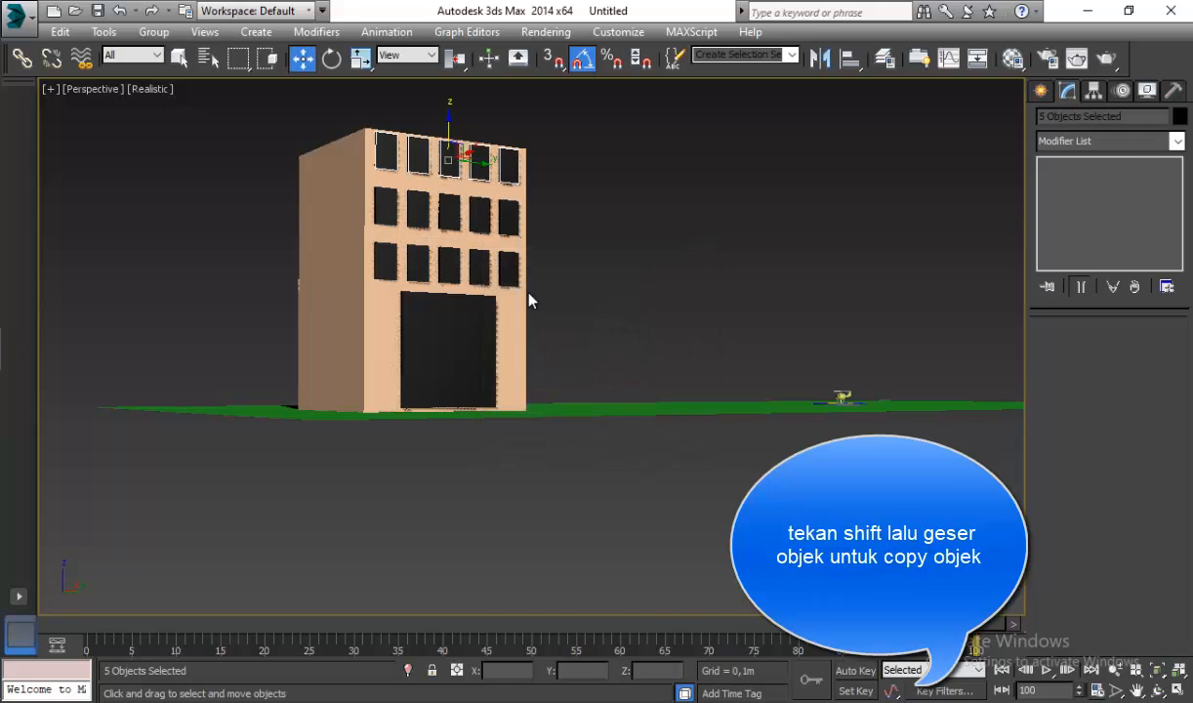
mouse_move(533, 298)
alt+middle_down()
mouse_move(593, 370)
mouse_move(552, 336)
mouse_move(541, 381)
mouse_move(405, 330)
mouse_move(483, 300)
mouse_move(475, 271)
alt+middle_up()
click(487, 195)
Step: Clone the landing pad group as one copy along the Y axis to the building, at about Y -20.247 m
scroll(565, 359, down, 1)
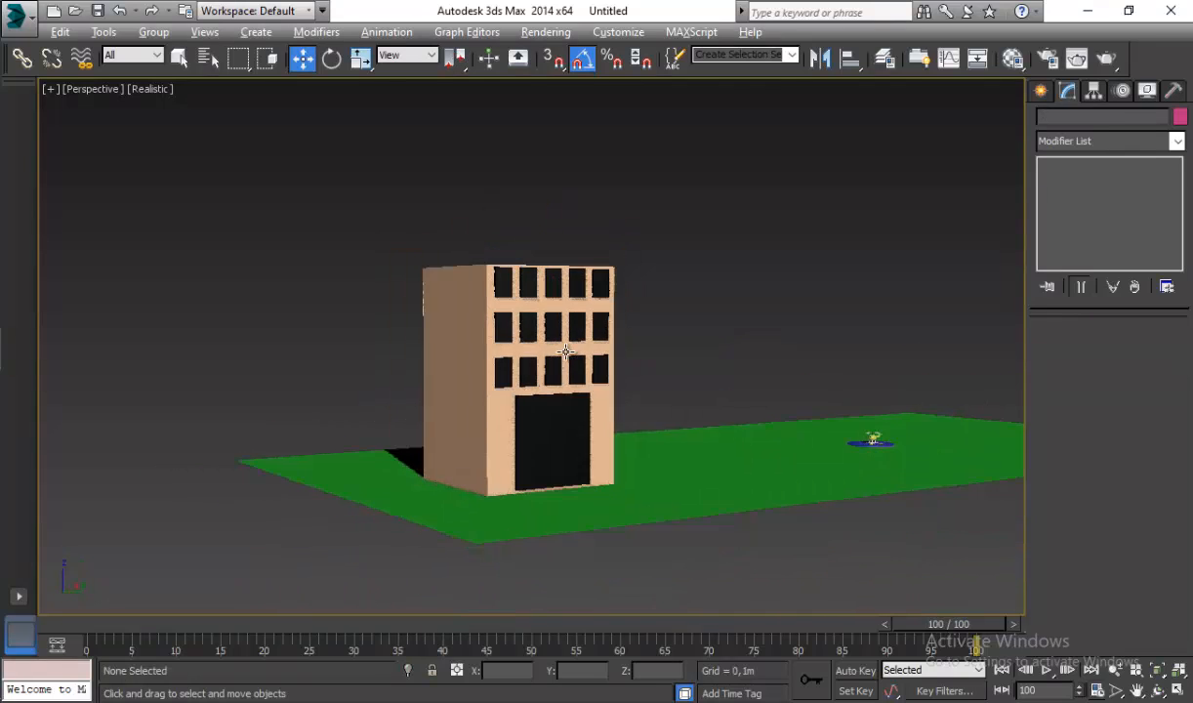
mouse_move(566, 359)
alt+middle_down()
mouse_move(512, 363)
mouse_move(560, 359)
alt+middle_up()
middle_drag(437, 194, 452, 157)
mouse_move(517, 320)
alt+middle_down()
mouse_move(596, 413)
mouse_move(543, 373)
mouse_move(533, 399)
alt+middle_up()
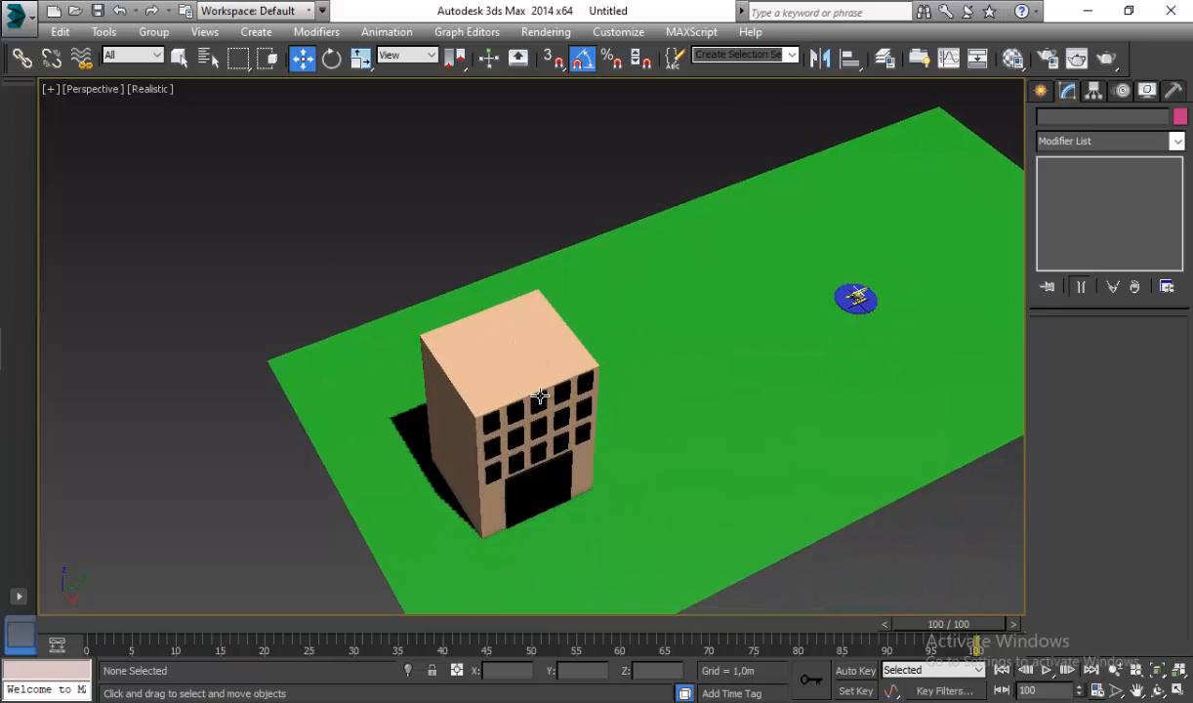
scroll(533, 399, up, 3)
click(982, 256)
alt+middle_drag(679, 185, 617, 209)
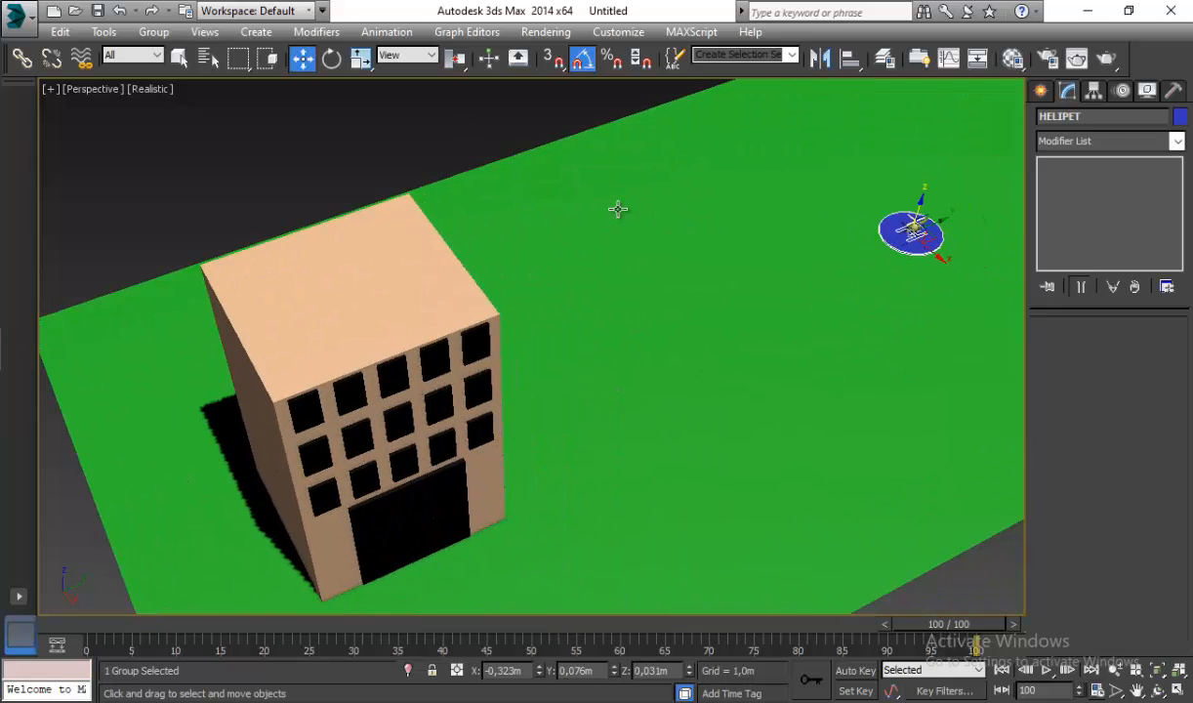
shift+drag(913, 232, 366, 454)
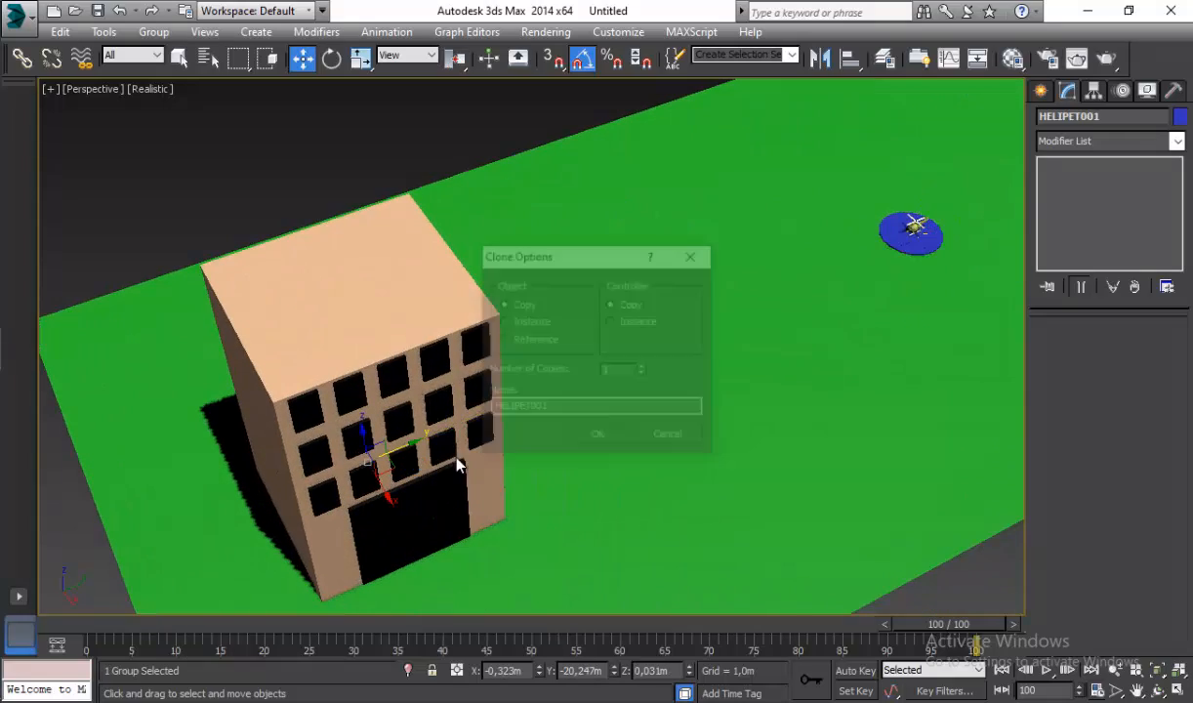
click(596, 434)
Step: Raise the copied landing pad onto the building's roof, at about Z 8.105 m
alt+middle_drag(345, 457, 370, 415)
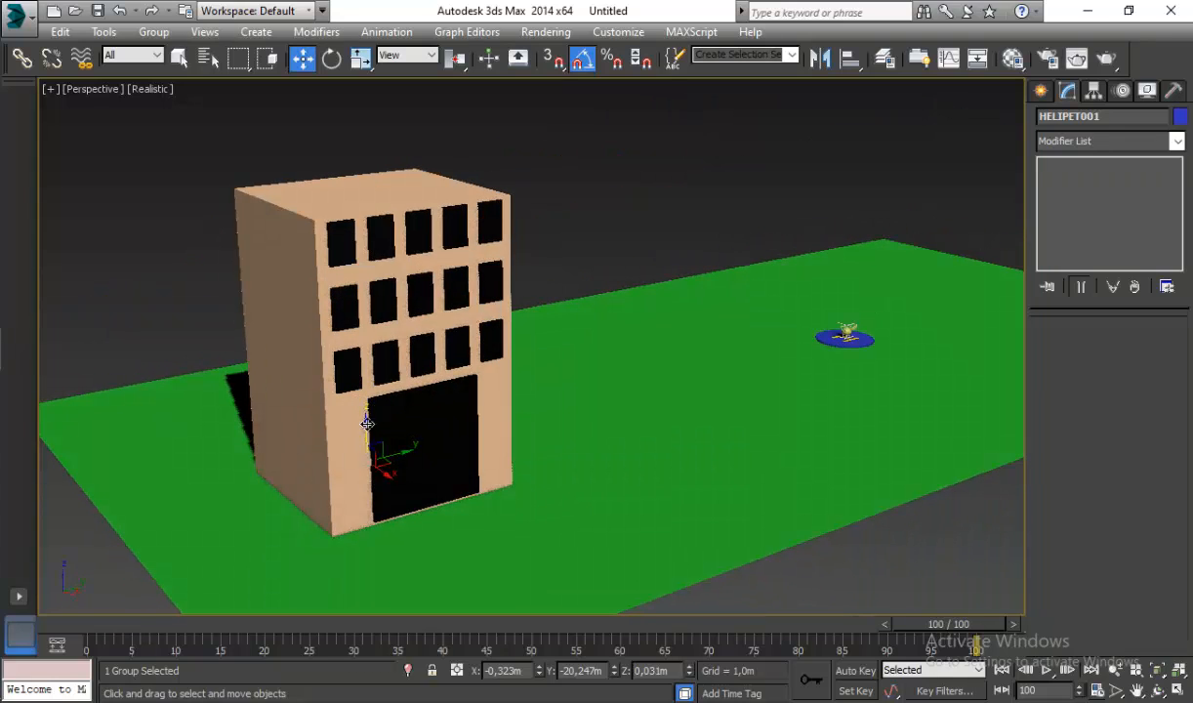
mouse_move(367, 423)
mouse_down()
mouse_move(386, 192)
mouse_move(417, 154)
mouse_up()
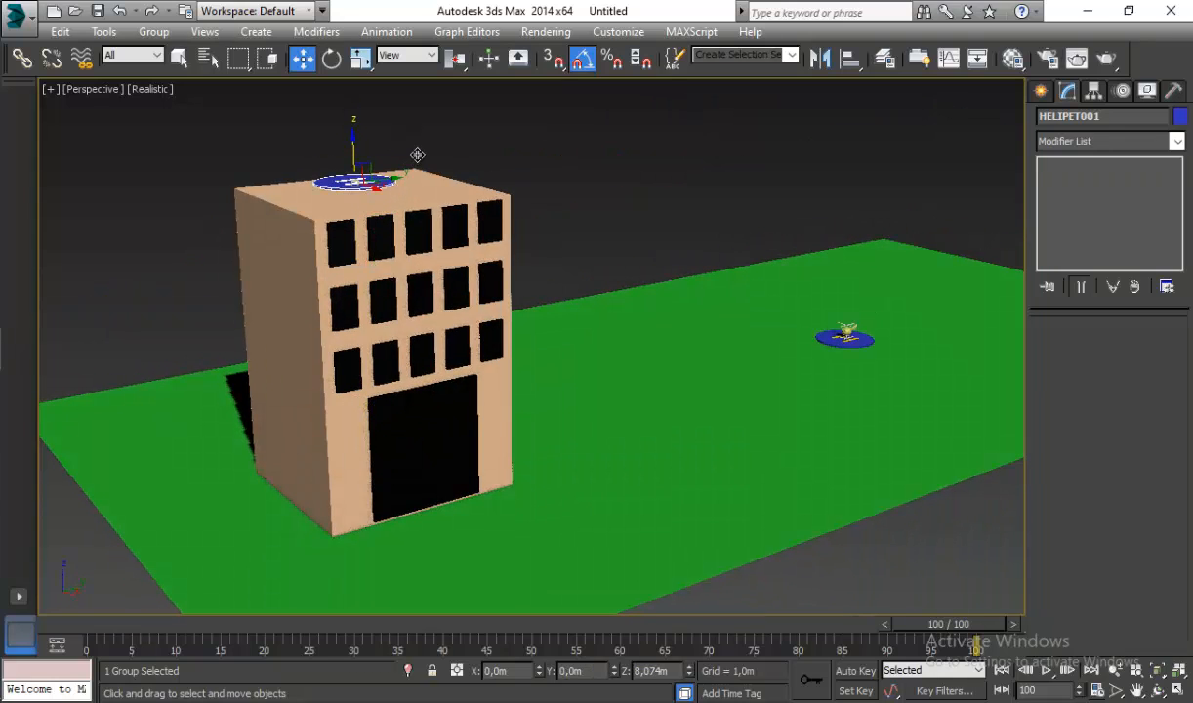
key(z)
Step: Centre the copied landing pad on the roof at about X 0.902 m, Y -20.383 m and enlarge it uniformly
alt+middle_drag(414, 390, 395, 388)
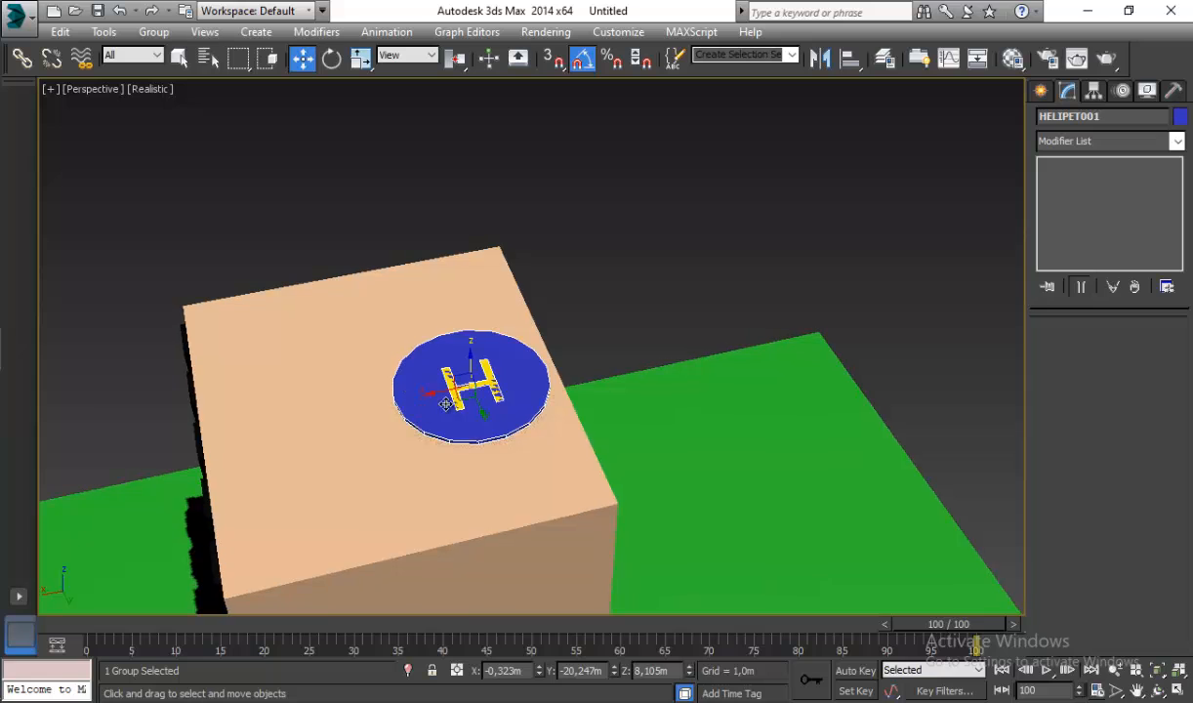
drag(460, 398, 371, 410)
alt+middle_drag(371, 410, 512, 420)
key(r)
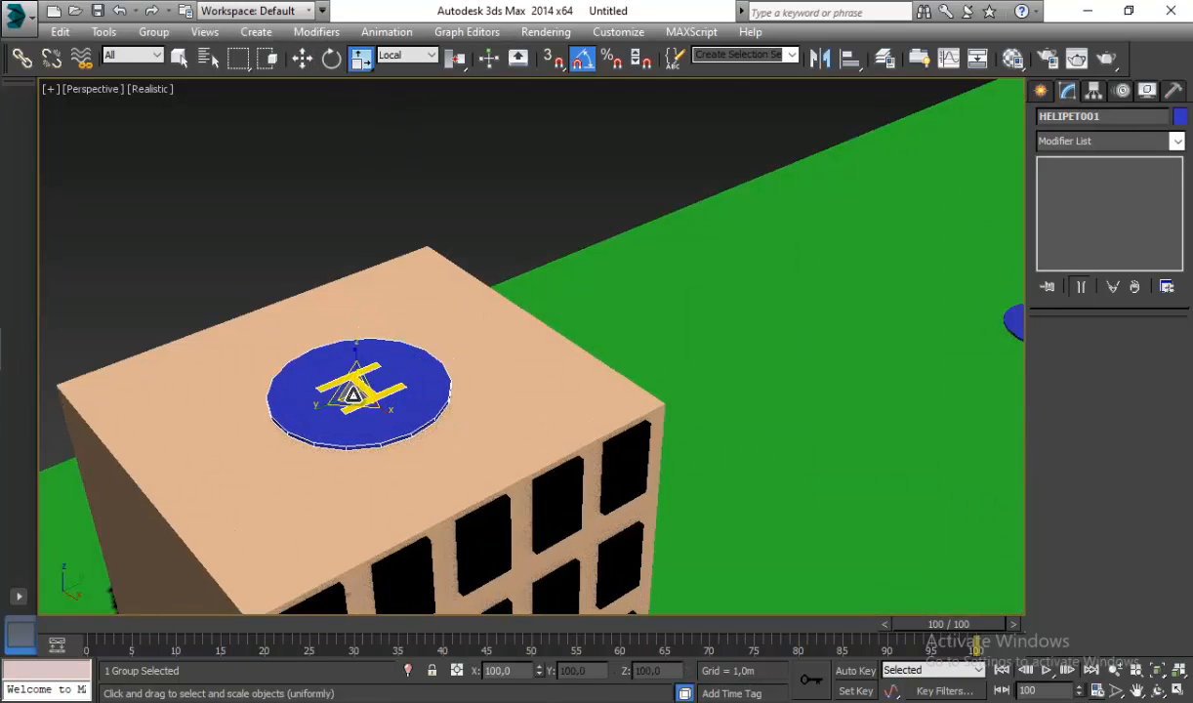
alt+middle_drag(352, 394, 410, 371)
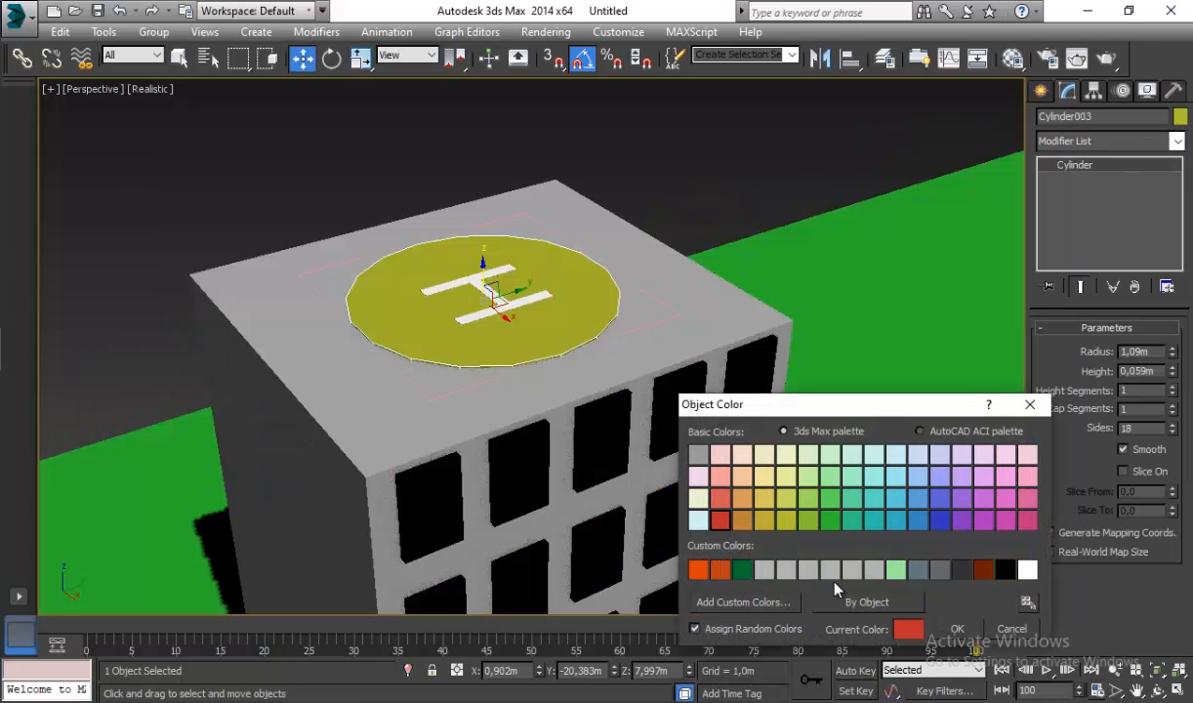
Step: Recolour the rooftop landing pad's disc red
click(957, 630)
scroll(572, 210, down, 4)
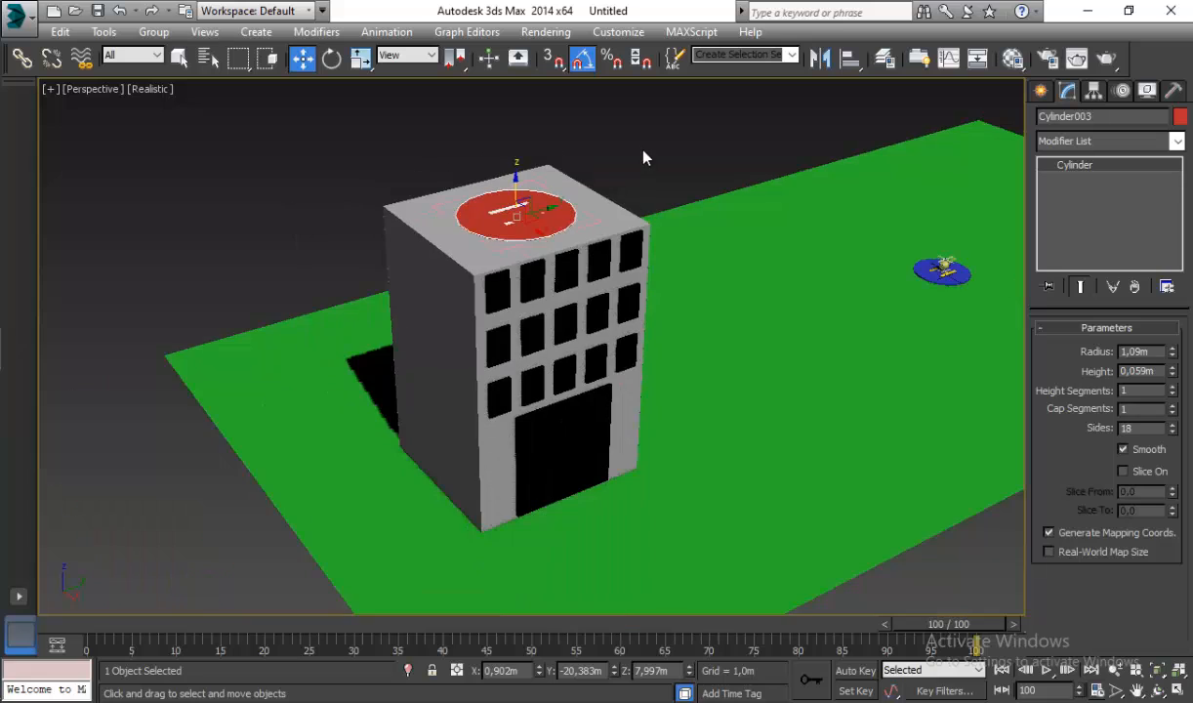
click(642, 152)
Step: Close the opened rooftop landing pad group and clear the selection
alt+middle_drag(625, 244, 532, 210)
click(532, 210)
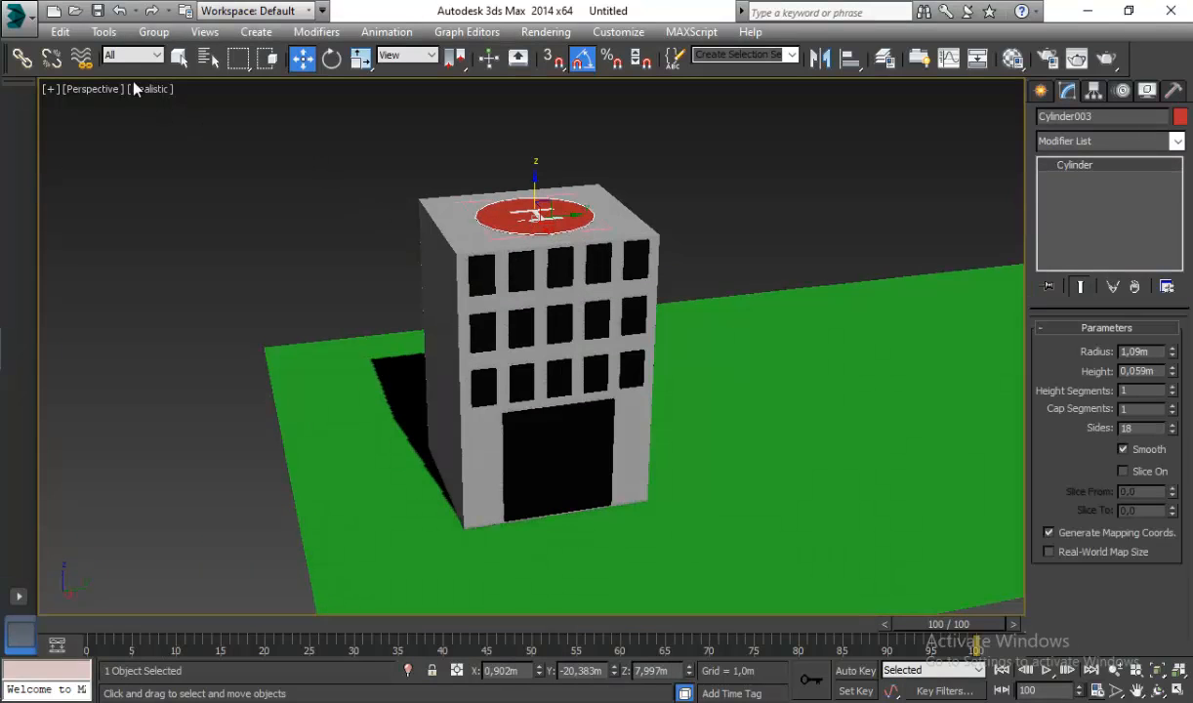
click(153, 32)
click(354, 150)
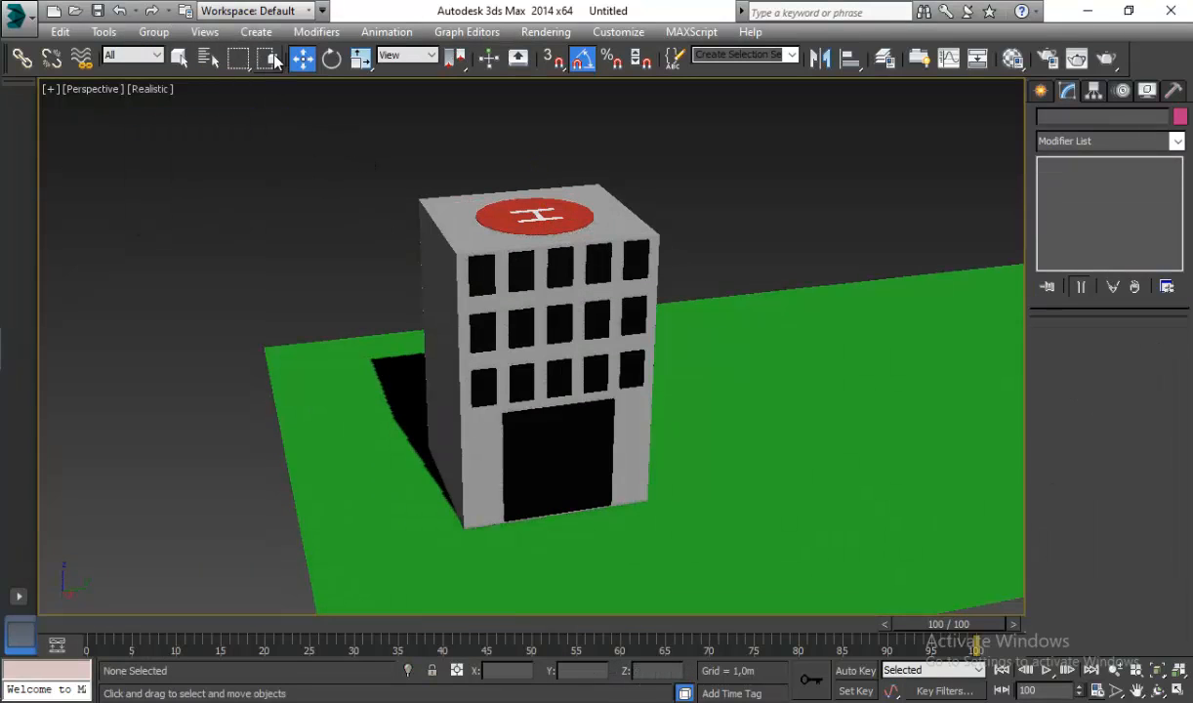
Step: Select the building with its door, windows and rooftop pad, group them under the name GEDUNG, and deselect the group
drag(727, 602, 726, 602)
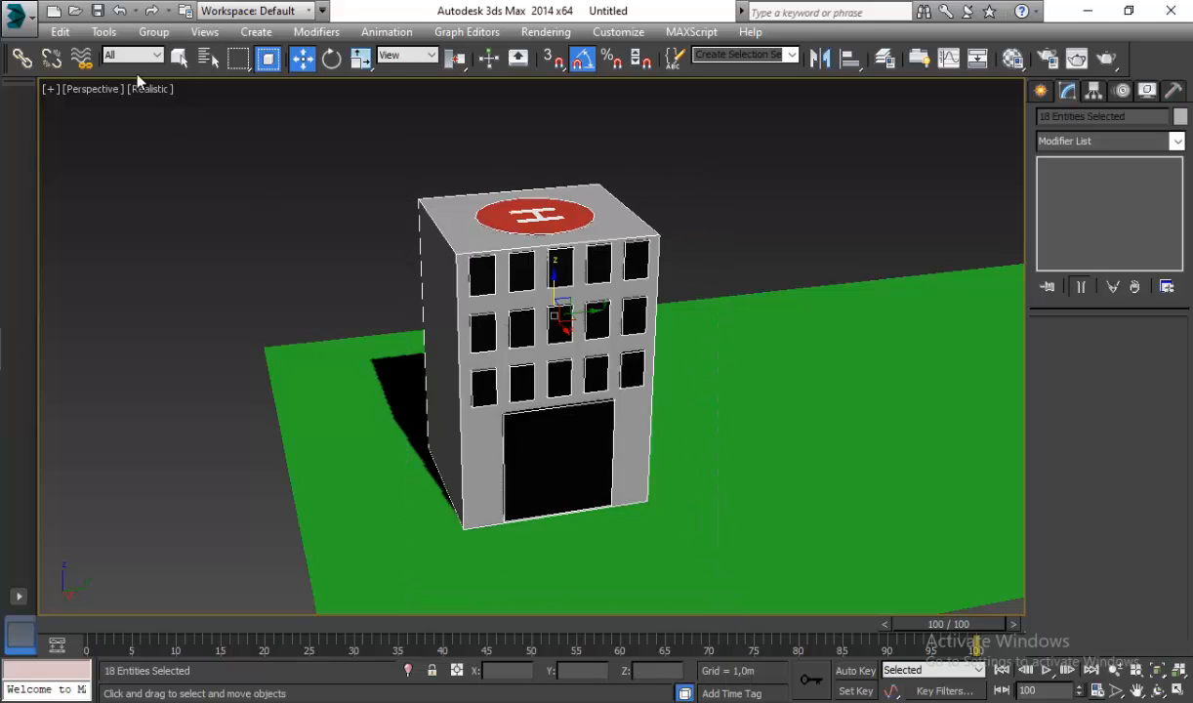
click(153, 33)
click(178, 53)
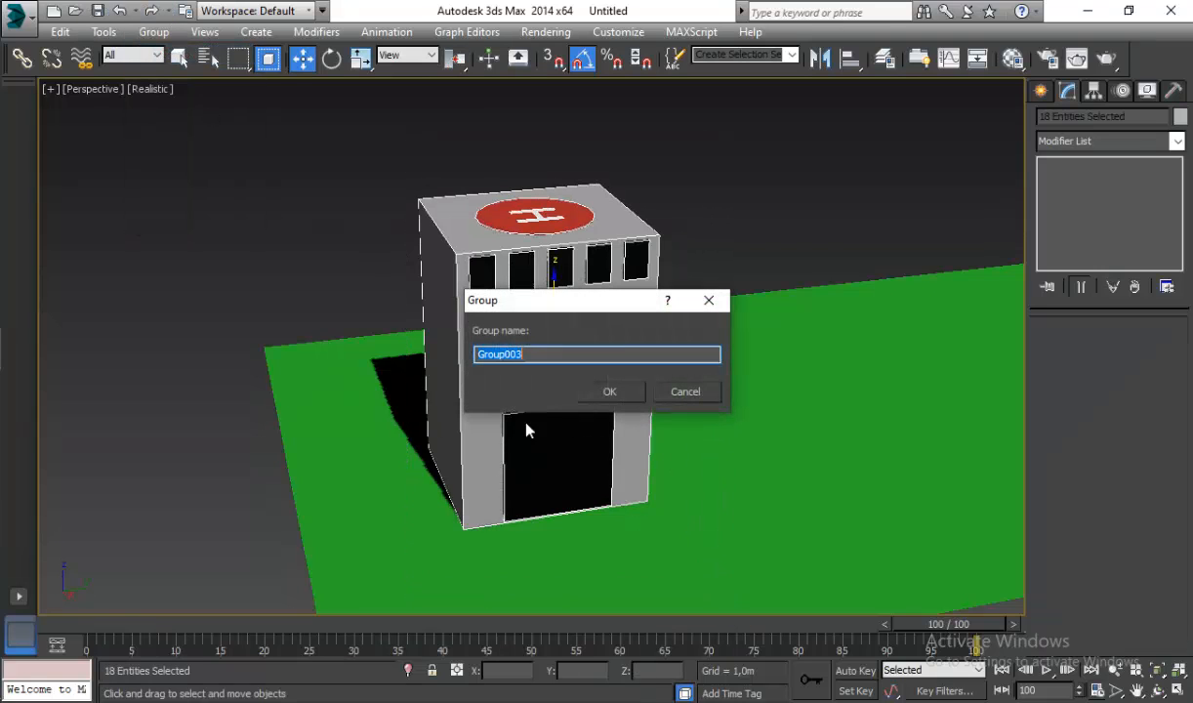
text(GEDUNG)
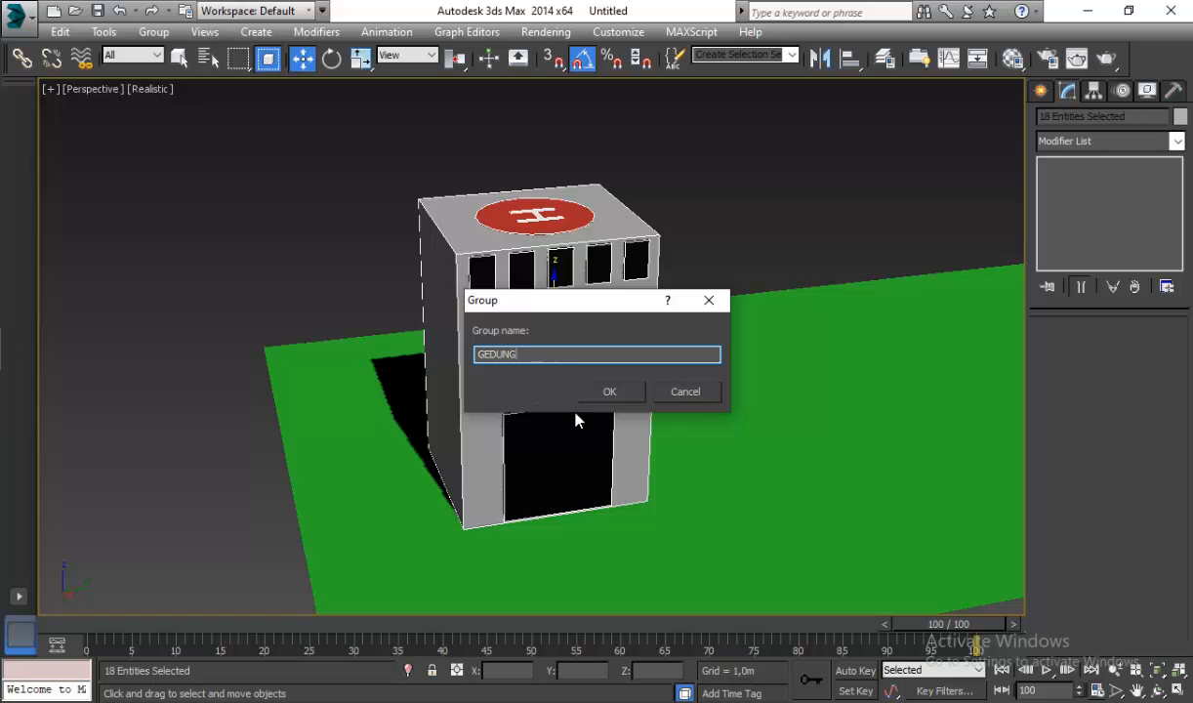
click(633, 394)
scroll(535, 333, down, 6)
click(618, 311)
Step: Select the helicopter and its blue landing pad on the ground and scale both groups up
alt+middle_drag(618, 333, 652, 330)
scroll(652, 327, up, 6)
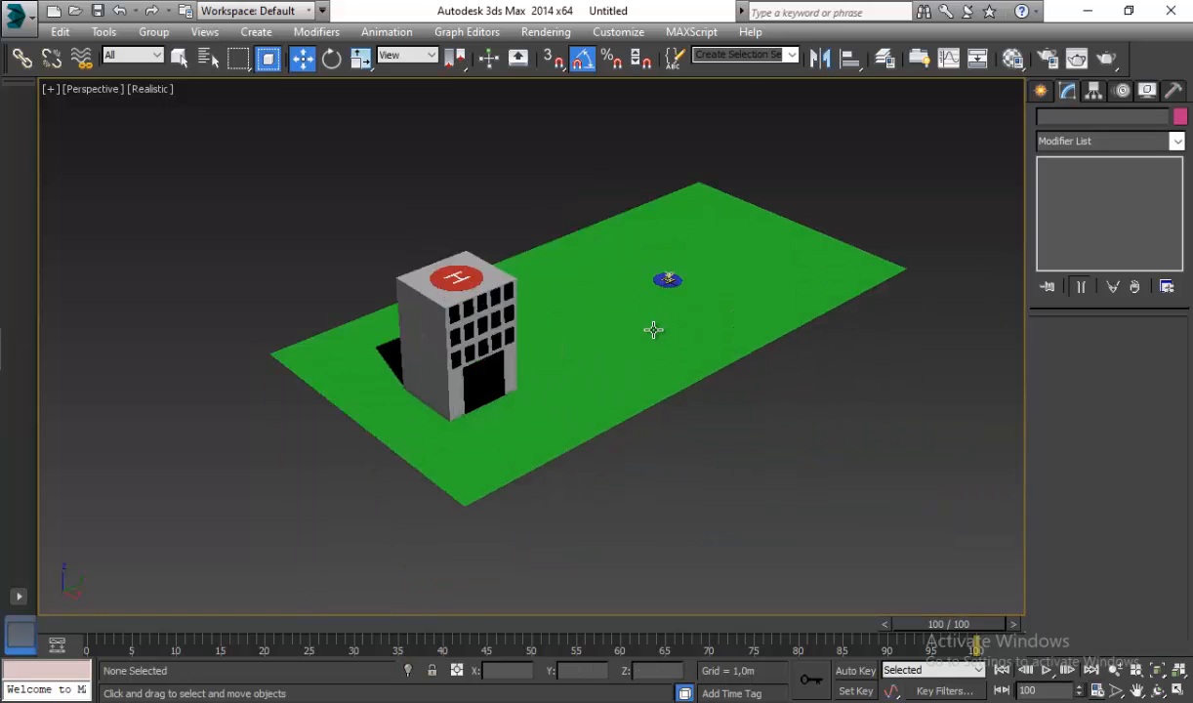
alt+middle_drag(544, 329, 401, 330)
scroll(400, 322, down, 5)
alt+middle_drag(524, 368, 666, 352)
scroll(664, 347, up, 6)
scroll(554, 264, up, 2)
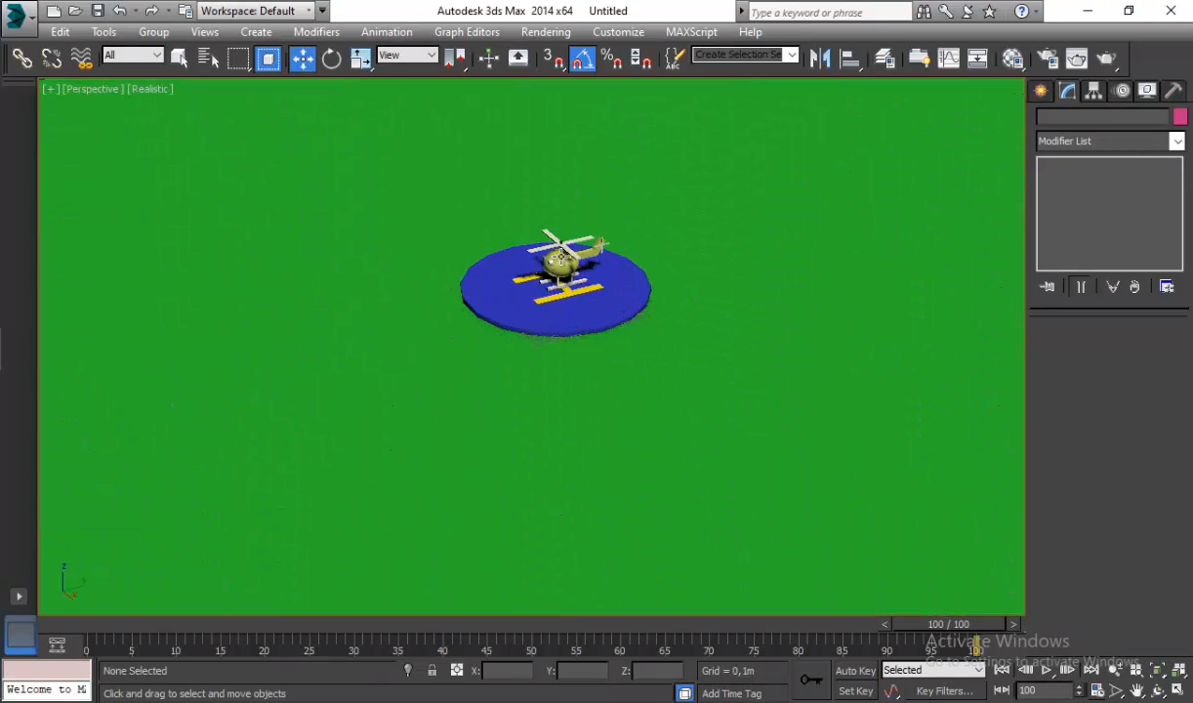
click(554, 262)
ctrl+click(501, 298)
key(z)
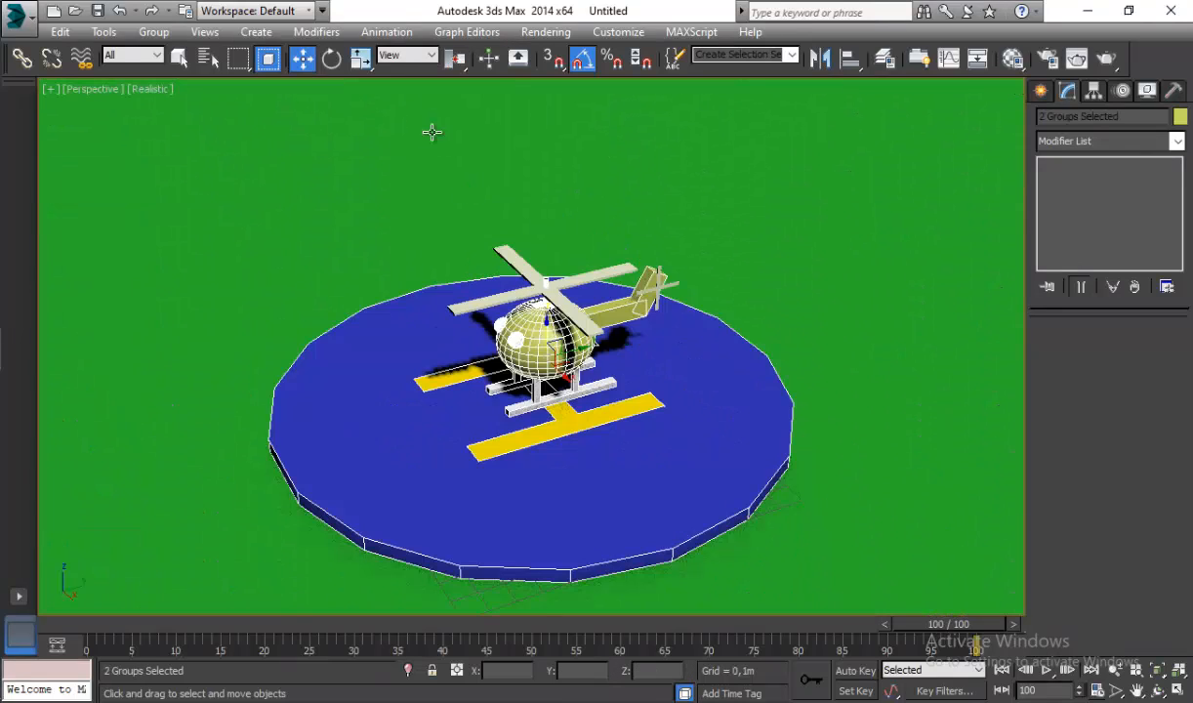
click(361, 60)
mouse_move(577, 314)
mouse_down()
mouse_move(602, 260)
mouse_move(594, 312)
mouse_up()
alt+middle_drag(548, 354, 555, 312)
Step: Raise the helicopter body group along Z until its skids rest on top of the blue landing pad
click(532, 299)
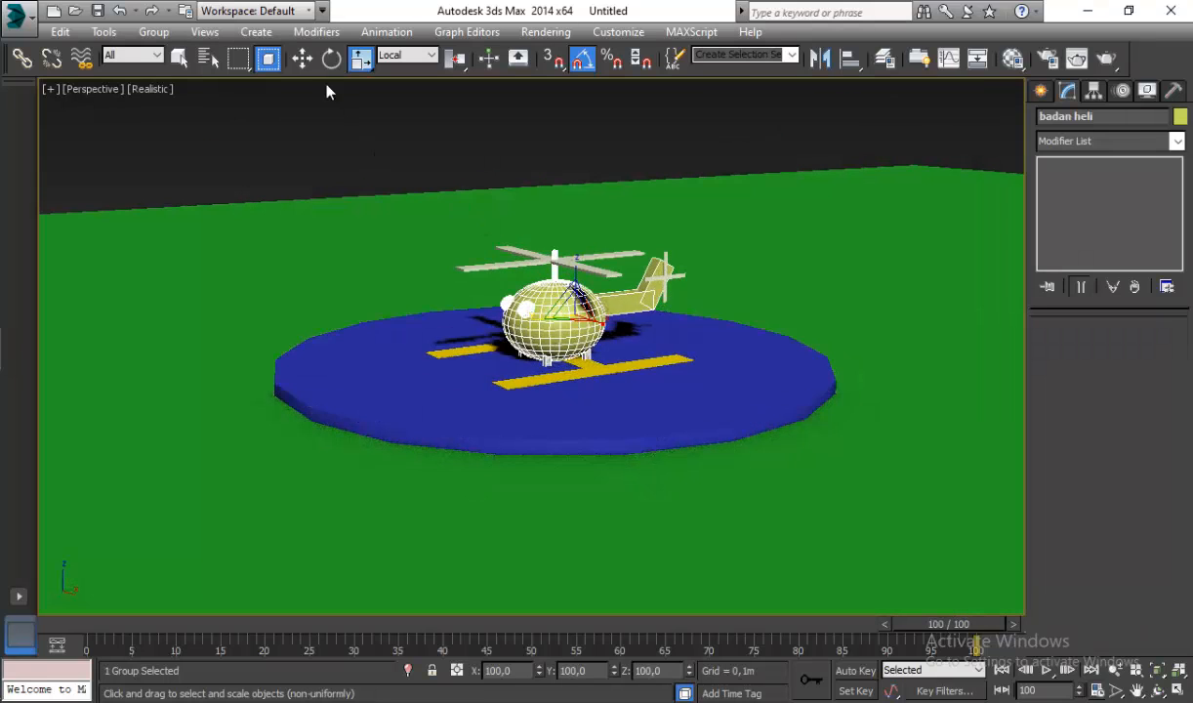
click(303, 59)
drag(559, 299, 582, 274)
Step: Select the blue landing pad together with the helicopter
ctrl+click(412, 350)
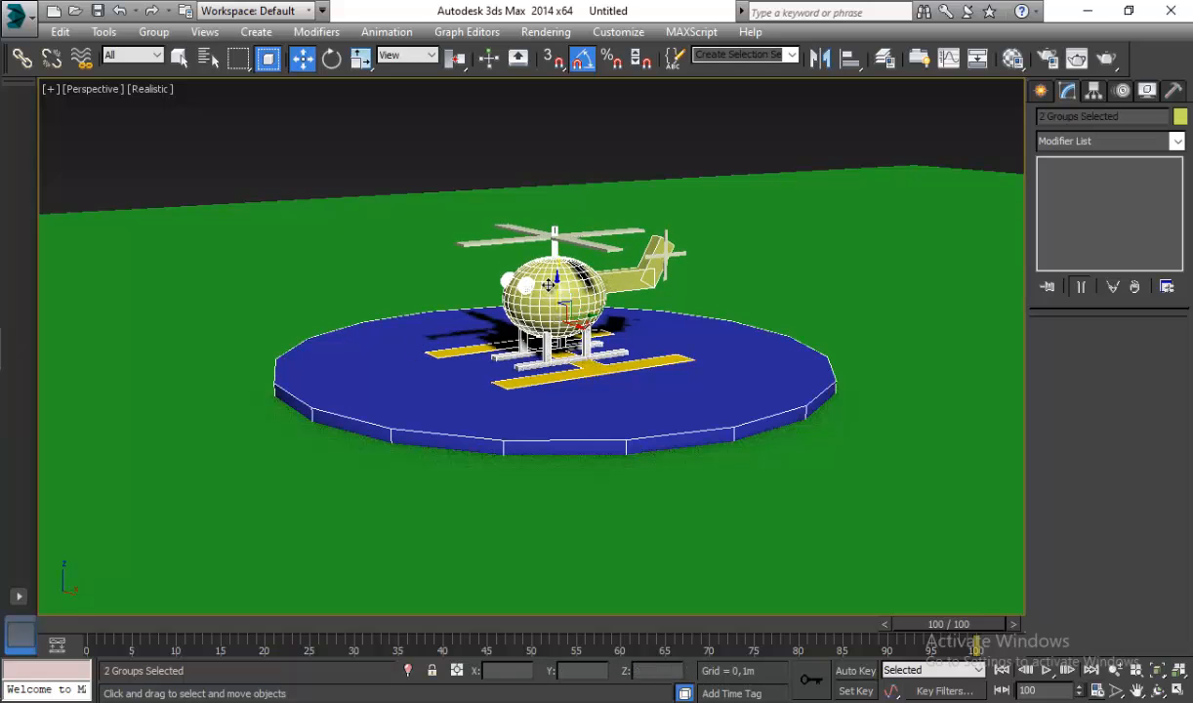
scroll(563, 295, down, 8)
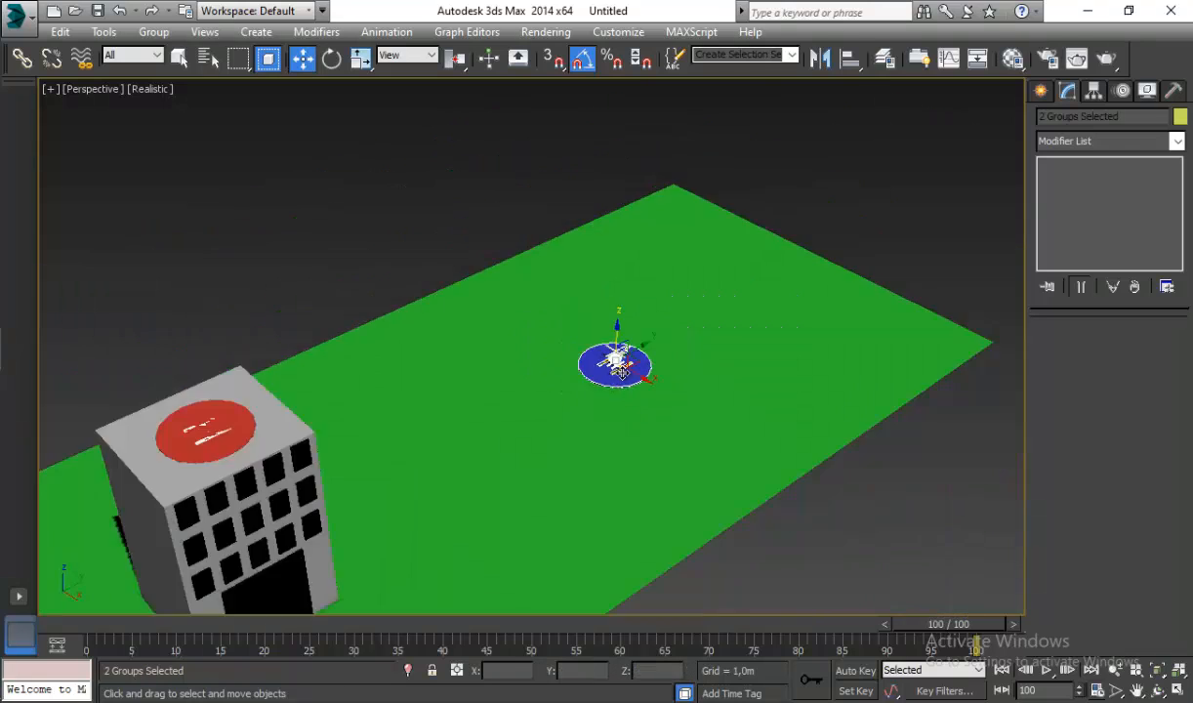